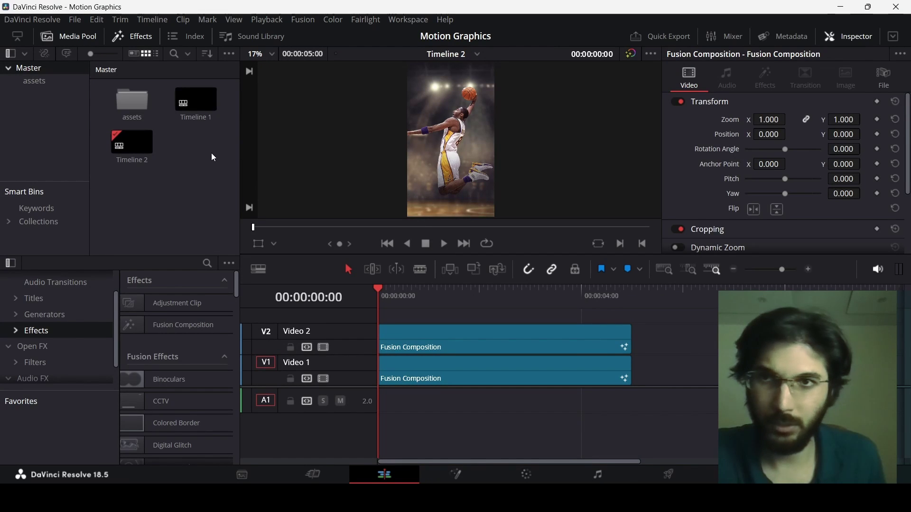
# Open the assets bin and preview the arena, Kobe cutout, signature and grunge texture images.
pyautogui.click(138, 103)
pyautogui.doubleClick(138, 103)
pyautogui.click(132, 148)
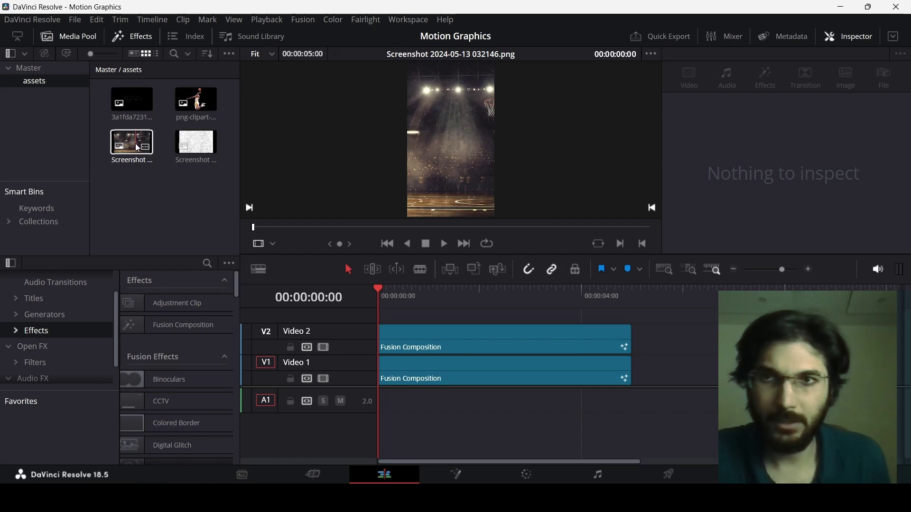
pyautogui.click(199, 100)
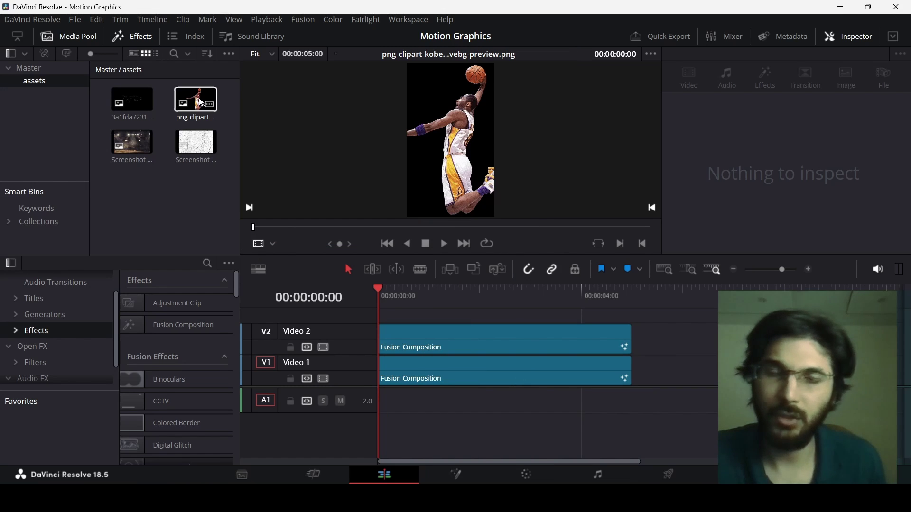
pyautogui.click(135, 101)
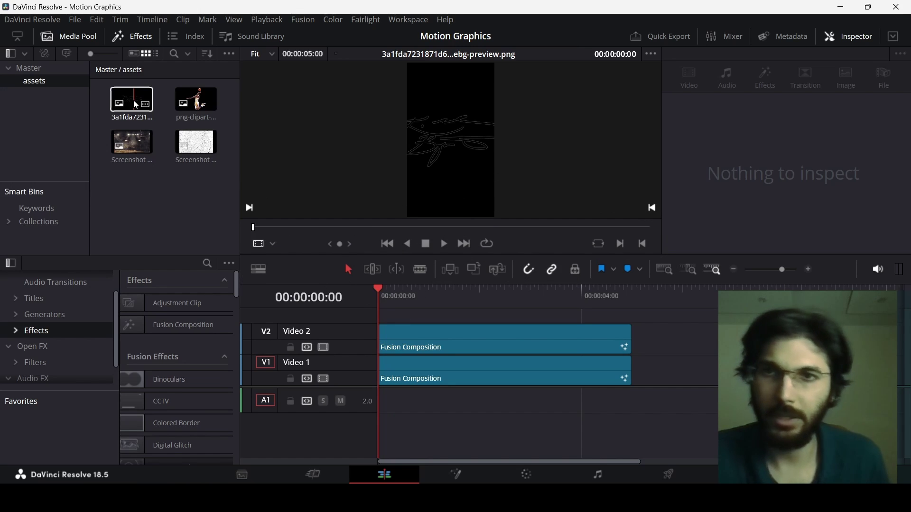
pyautogui.click(202, 146)
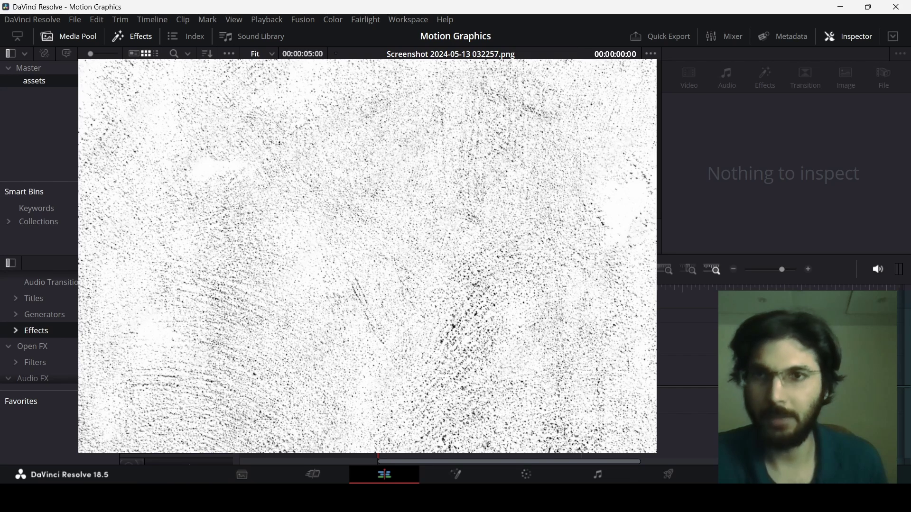
pyautogui.press('Escape')
# Create Timeline 3 at vertical 1080 x 1920 and drop a Fusion Composition at the start of V1.
pyautogui.click(28, 68)
pyautogui.rightClick(178, 150)
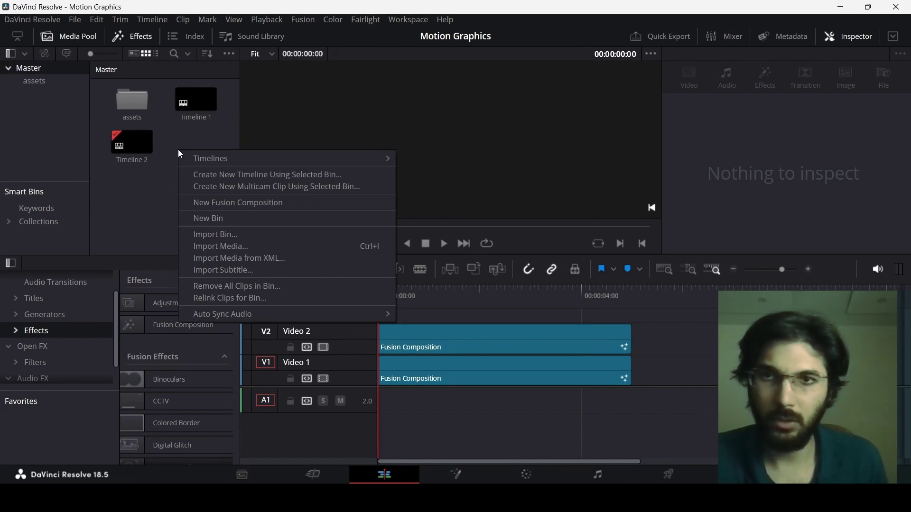
pyautogui.moveTo(200, 156)
pyautogui.click(423, 156)
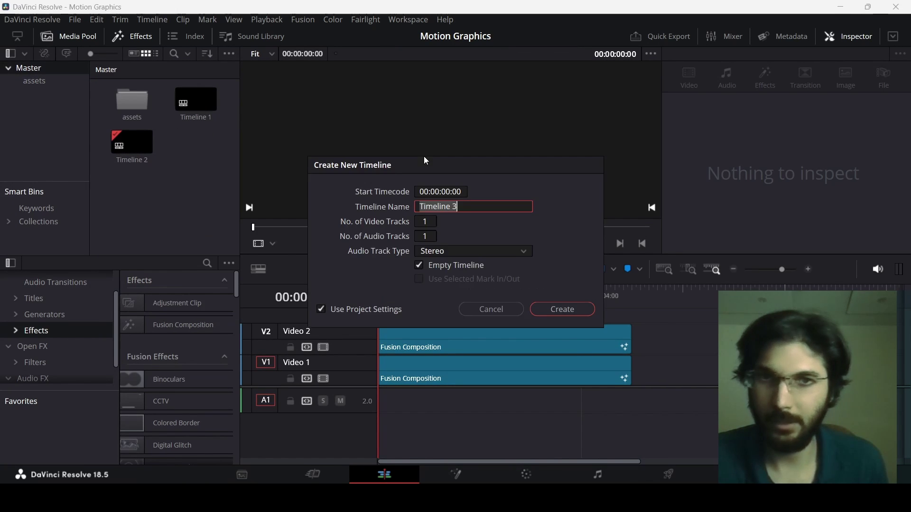
pyautogui.click(321, 310)
pyautogui.click(423, 192)
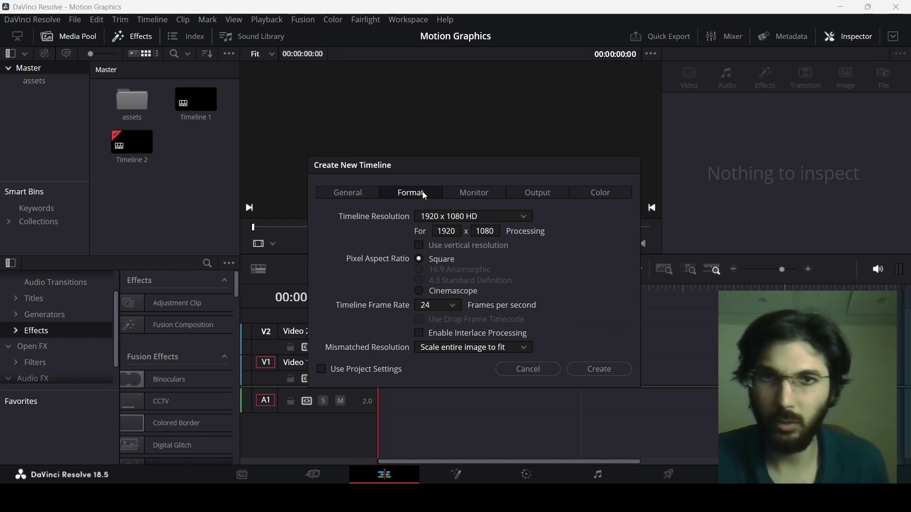
pyautogui.click(419, 245)
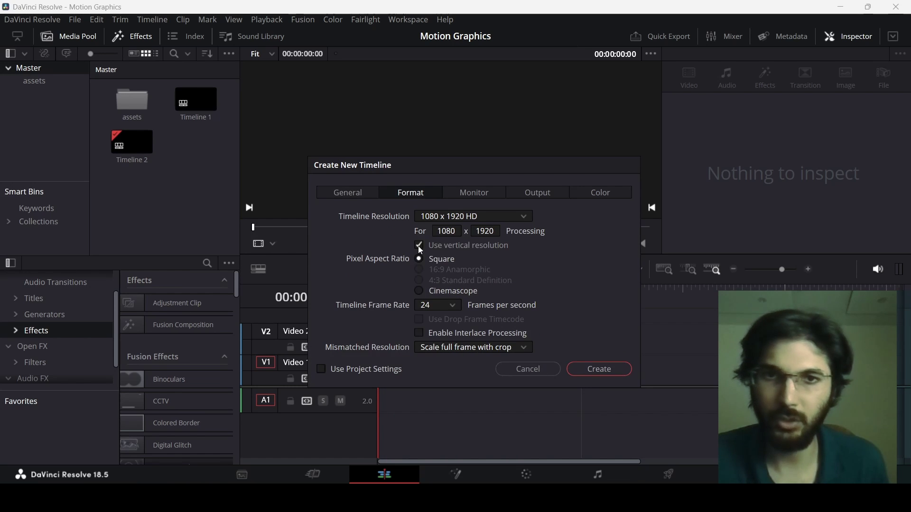
pyautogui.click(594, 370)
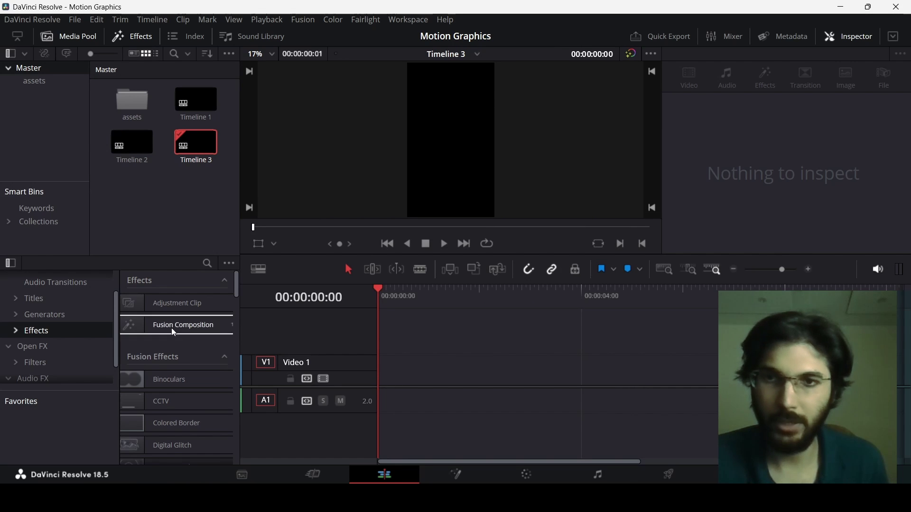
pyautogui.moveTo(172, 327); pyautogui.dragTo(424, 402)
# In Fusion, add a Background node followed by a Merge node.
pyautogui.hotkey('shift', '5')
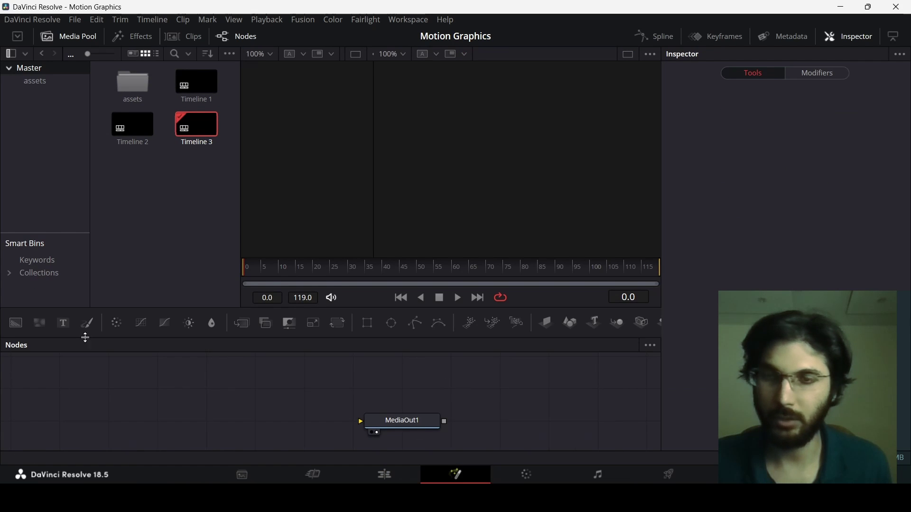
pyautogui.moveTo(16, 322); pyautogui.dragTo(408, 421)
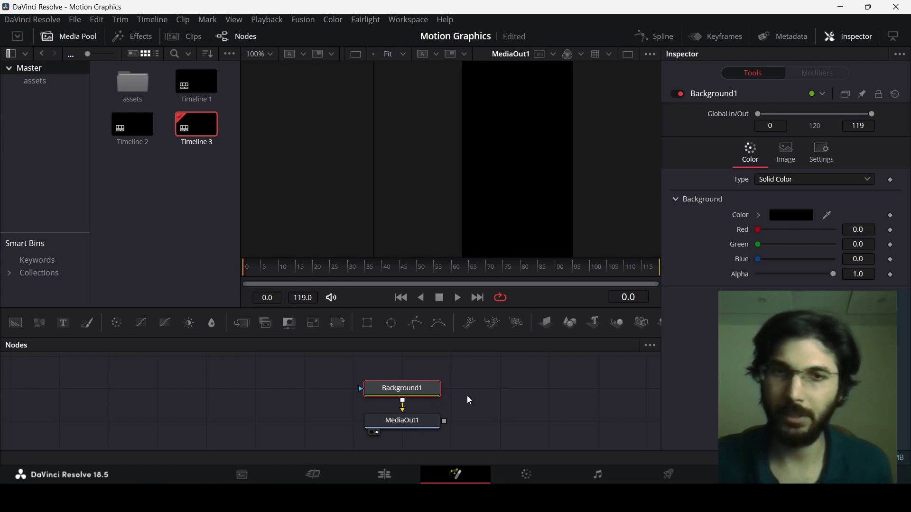
pyautogui.moveTo(471, 395); pyautogui.dragTo(487, 361)
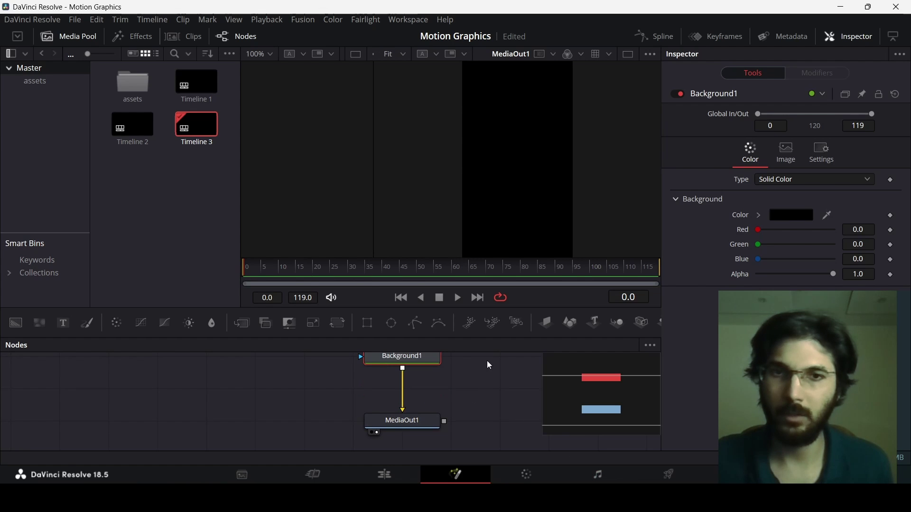
pyautogui.click(248, 323)
# Bring in the arena screenshot through a Transform scaled to 2.78 to fill the vertical frame.
pyautogui.doubleClick(133, 86)
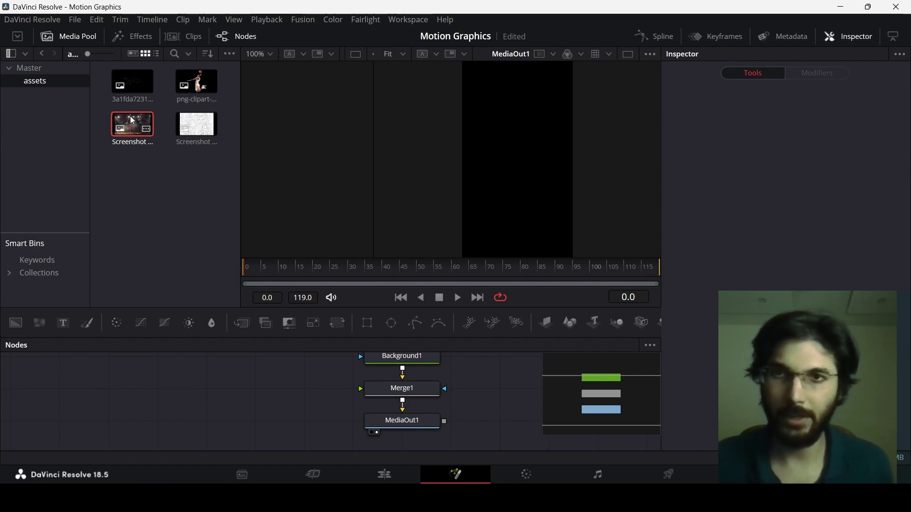
pyautogui.moveTo(132, 121); pyautogui.dragTo(414, 391)
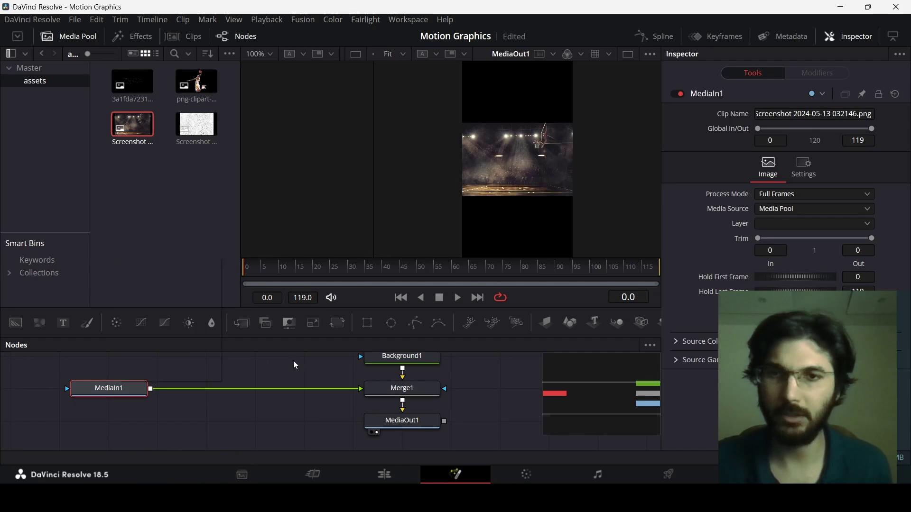
pyautogui.click(338, 323)
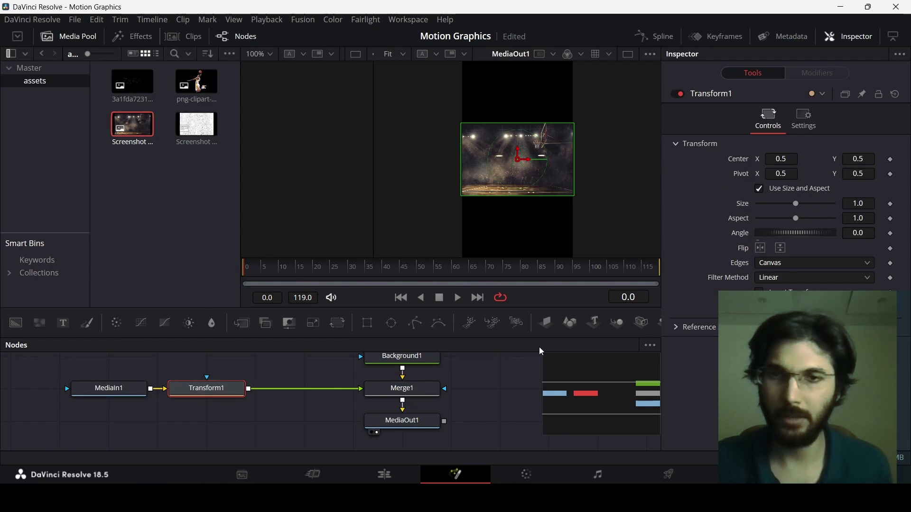
pyautogui.moveTo(796, 204); pyautogui.dragTo(816, 201)
pyautogui.click(109, 389)
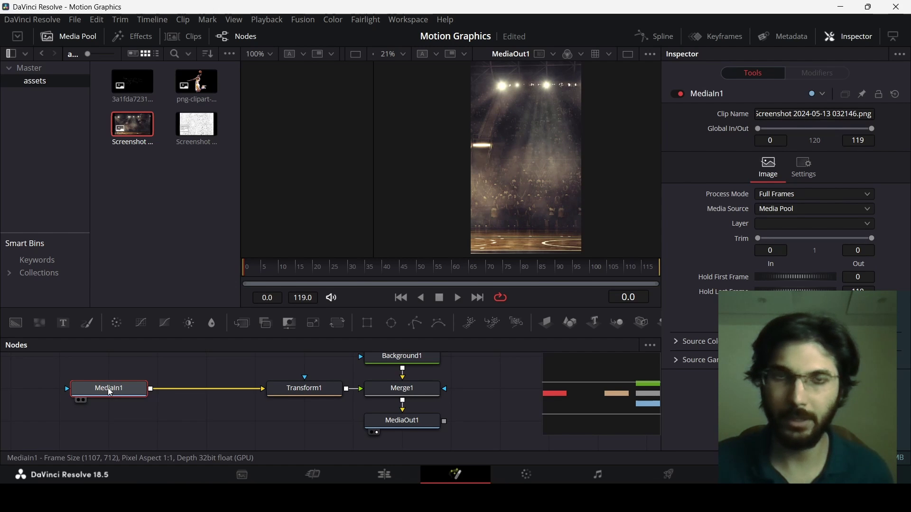
# Insert a Blur node after MediaIn1 with Blur Size 5 to soften the arena backdrop.
pyautogui.hotkey('shift', 'space')
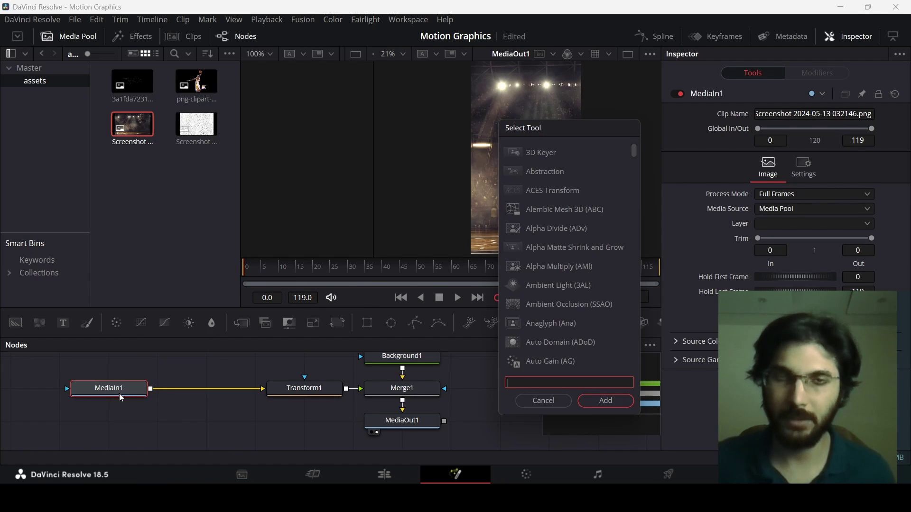
pyautogui.write('blu')
pyautogui.press('Return')
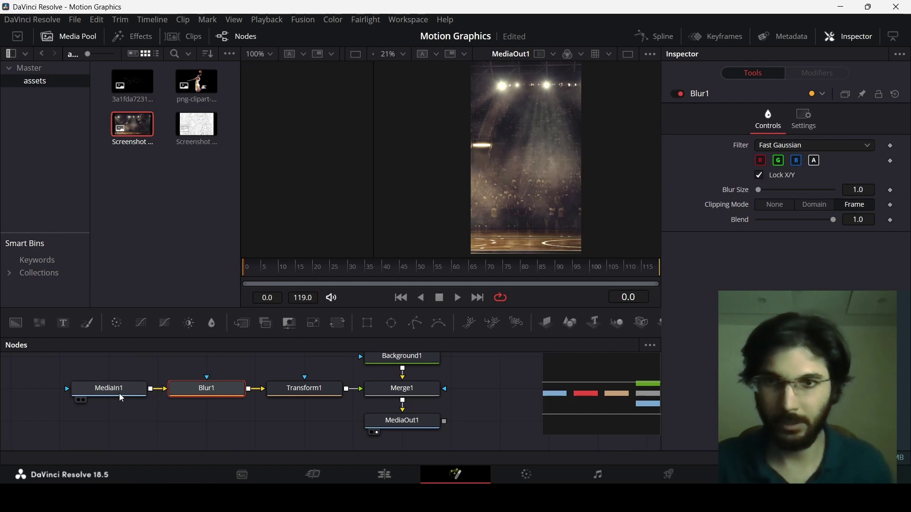
pyautogui.click(860, 191)
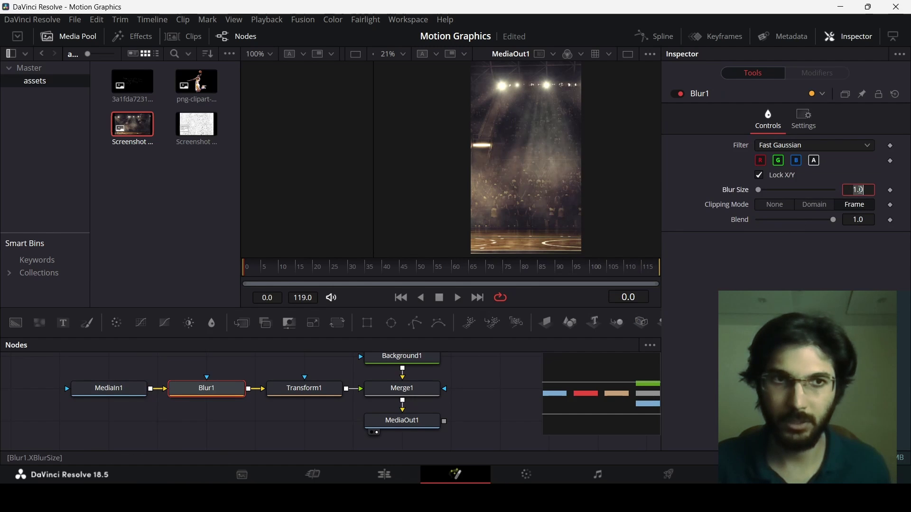
pyautogui.write('5')
pyautogui.press('Tab')
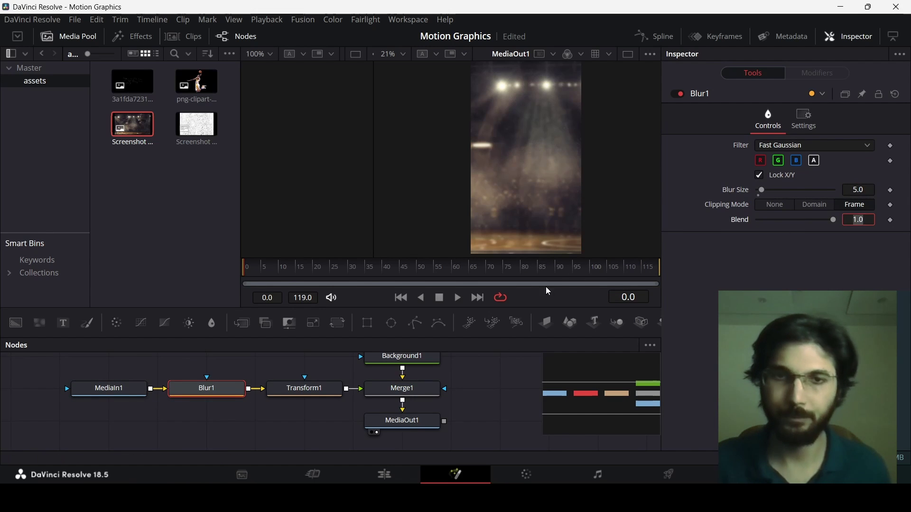
pyautogui.scroll(-2, 463, 403)
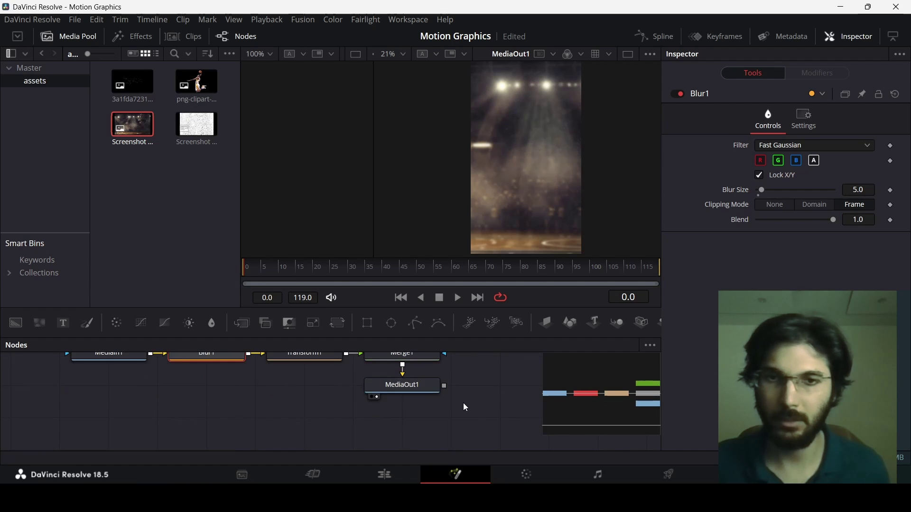
pyautogui.moveTo(412, 391); pyautogui.dragTo(414, 432)
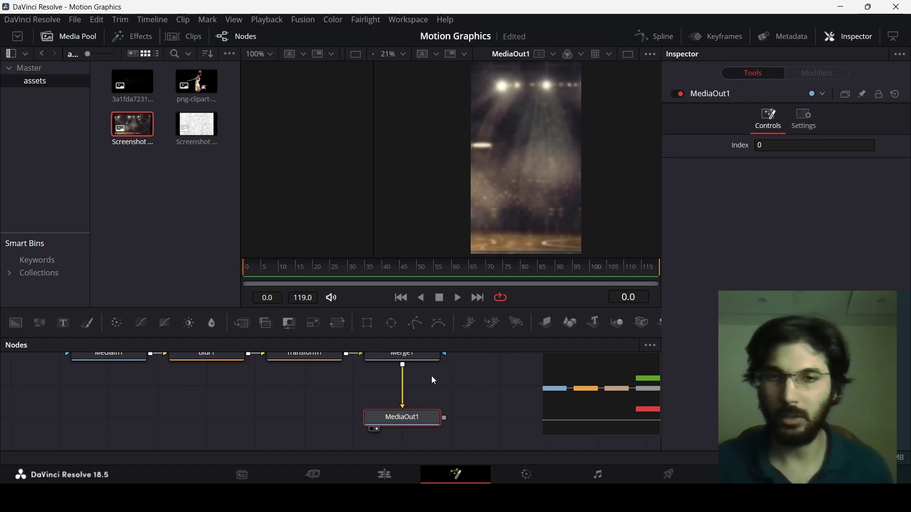
# Add a white Background2 masked by a new Ellipse and merge it into the composite.
pyautogui.moveTo(367, 323); pyautogui.dragTo(84, 403)
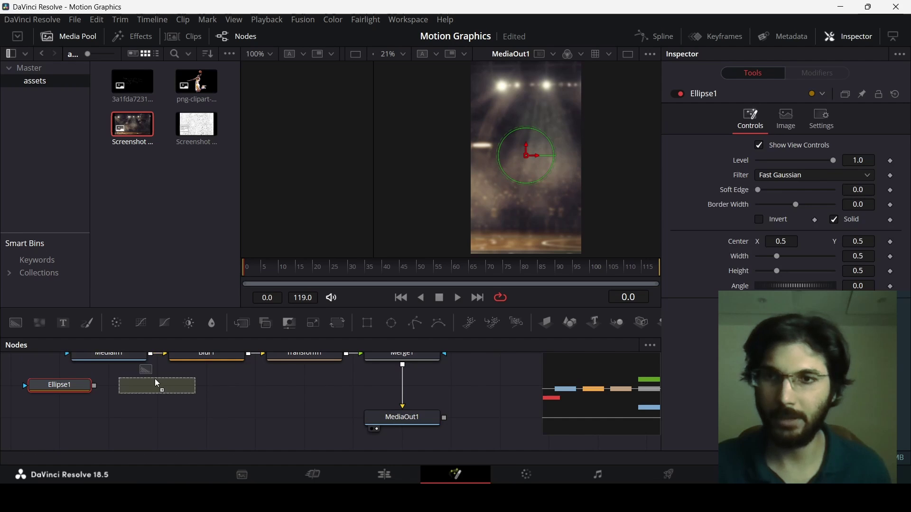
pyautogui.moveTo(157, 383); pyautogui.dragTo(158, 385)
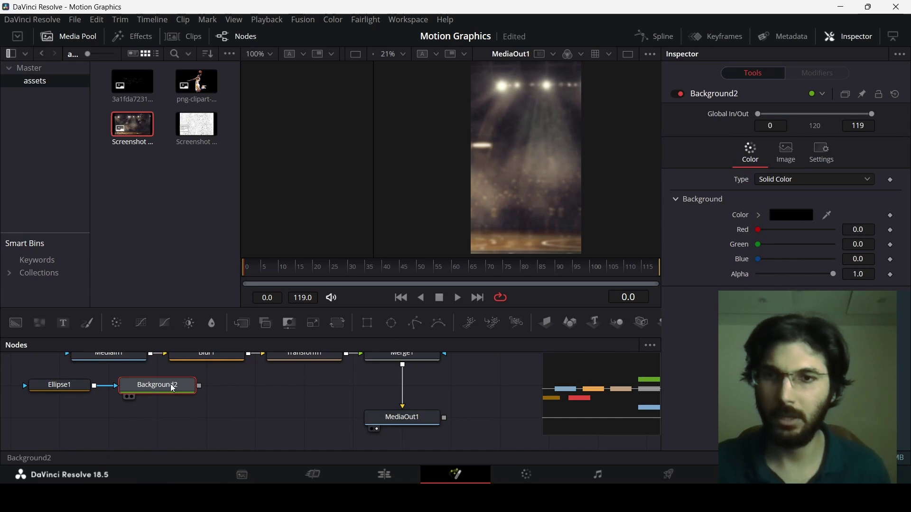
pyautogui.click(758, 216)
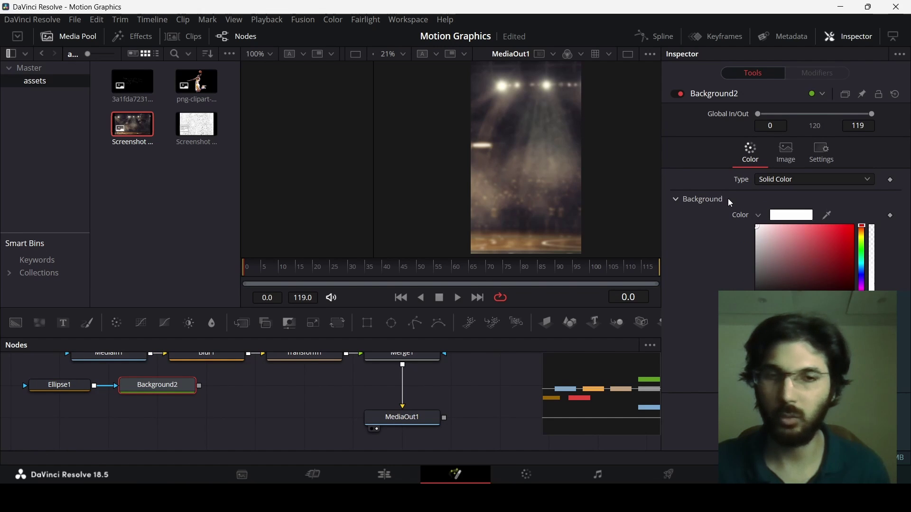
pyautogui.click(759, 215)
pyautogui.moveTo(199, 386); pyautogui.dragTo(408, 361)
pyautogui.moveTo(56, 386); pyautogui.dragTo(105, 390)
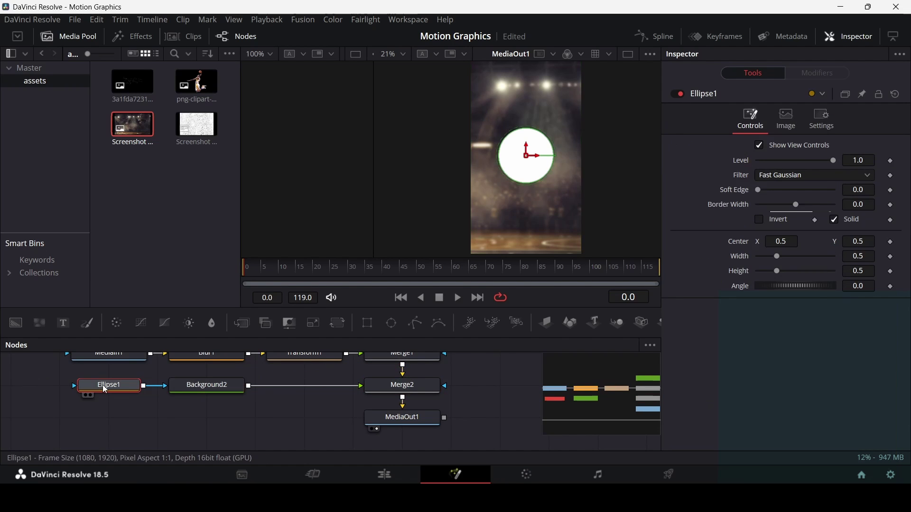
# Link the ellipse width to its height, set height 0.1, and move the circle left.
pyautogui.rightClick(738, 257)
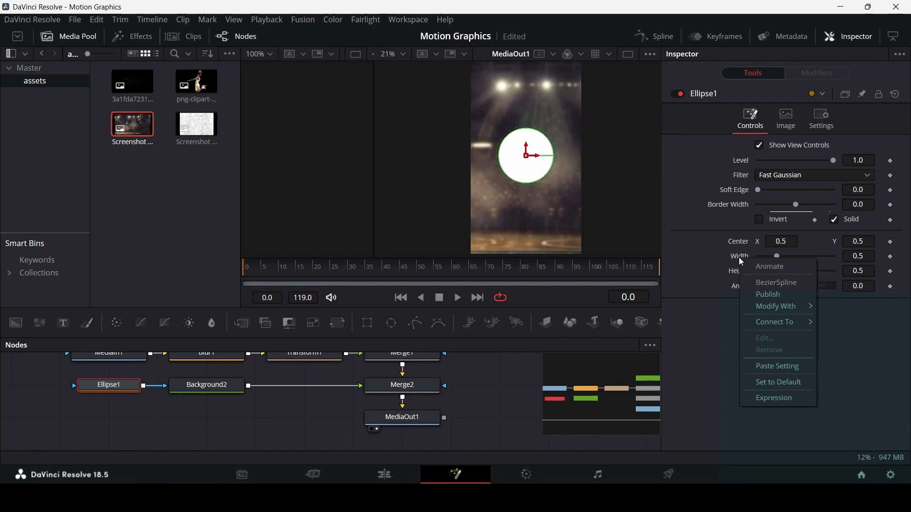
pyautogui.click(776, 397)
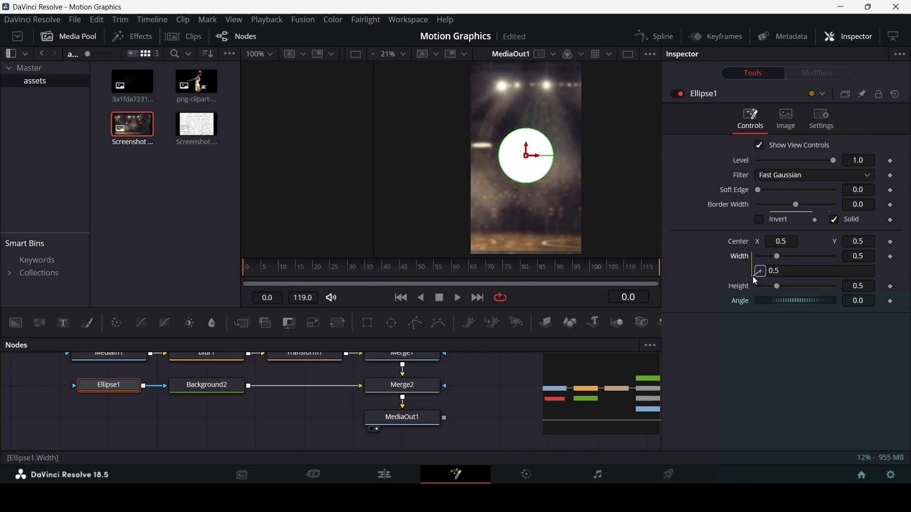
pyautogui.moveTo(737, 289); pyautogui.dragTo(737, 288)
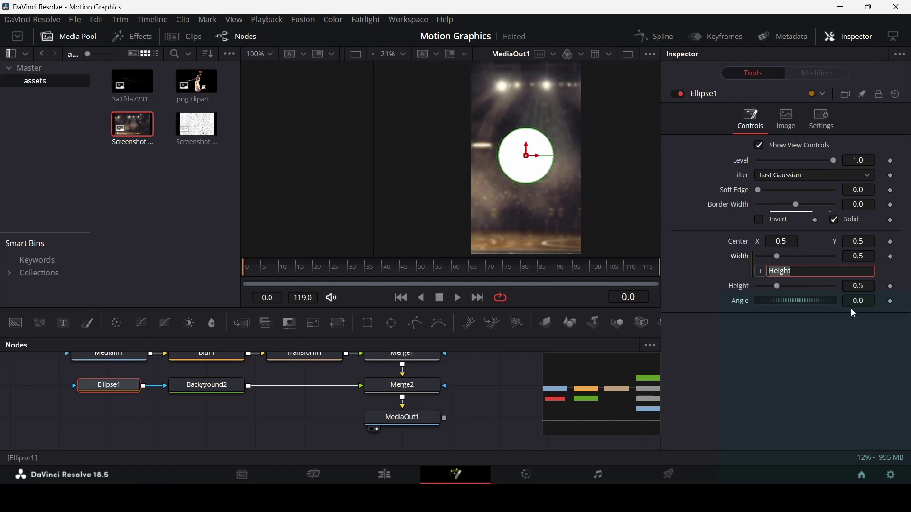
pyautogui.press('Return')
pyautogui.click(869, 287)
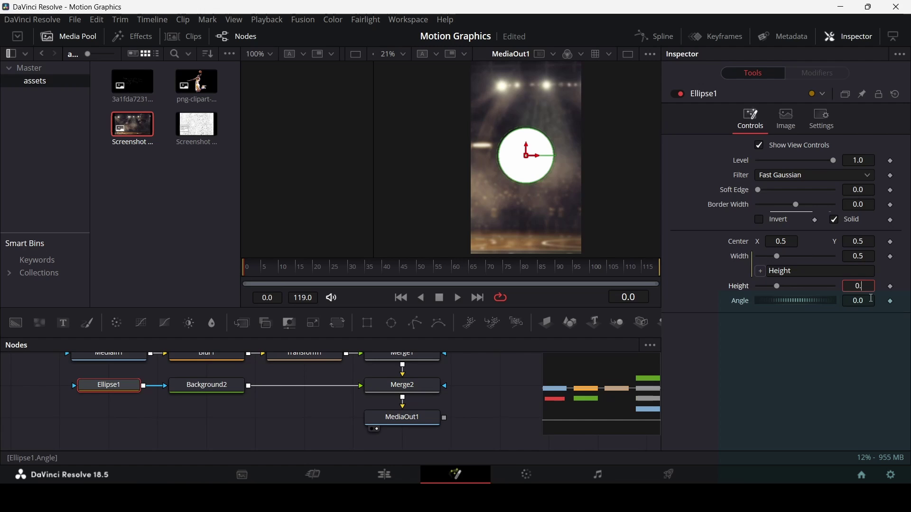
pyautogui.press('Return')
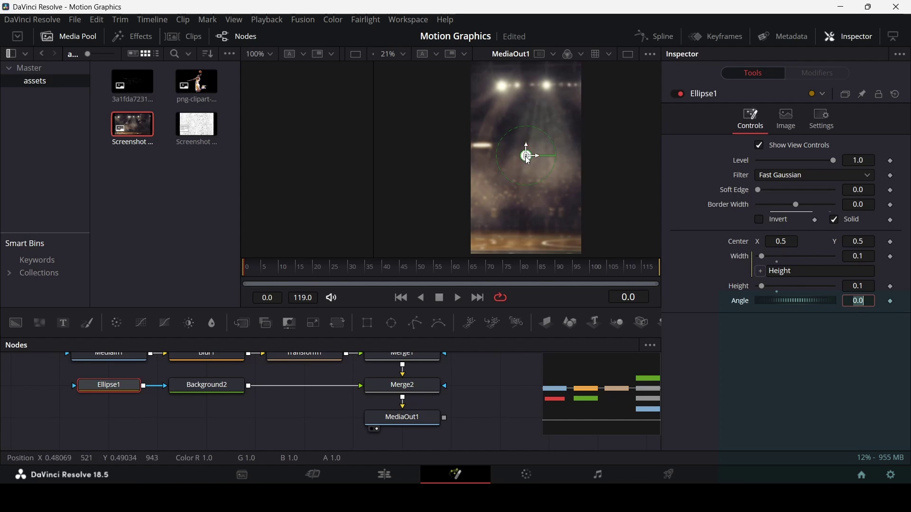
pyautogui.moveTo(526, 156); pyautogui.dragTo(490, 169)
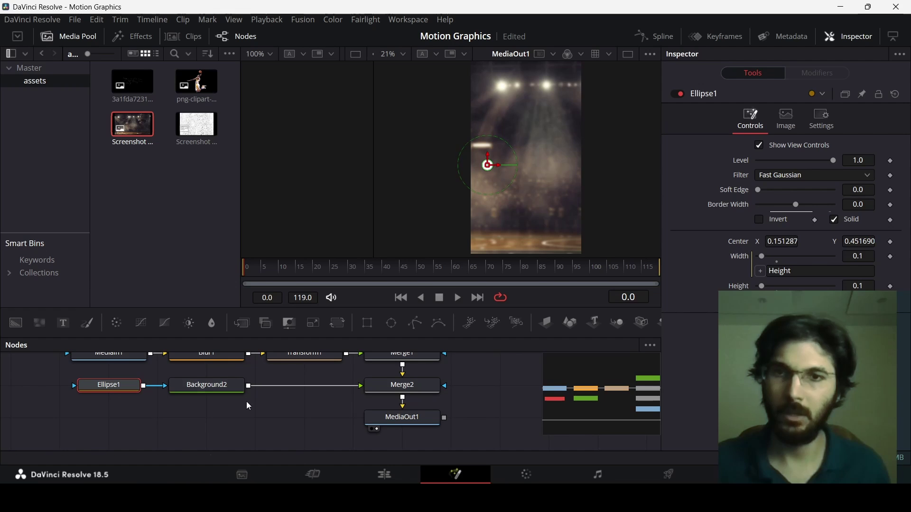
pyautogui.click(226, 391)
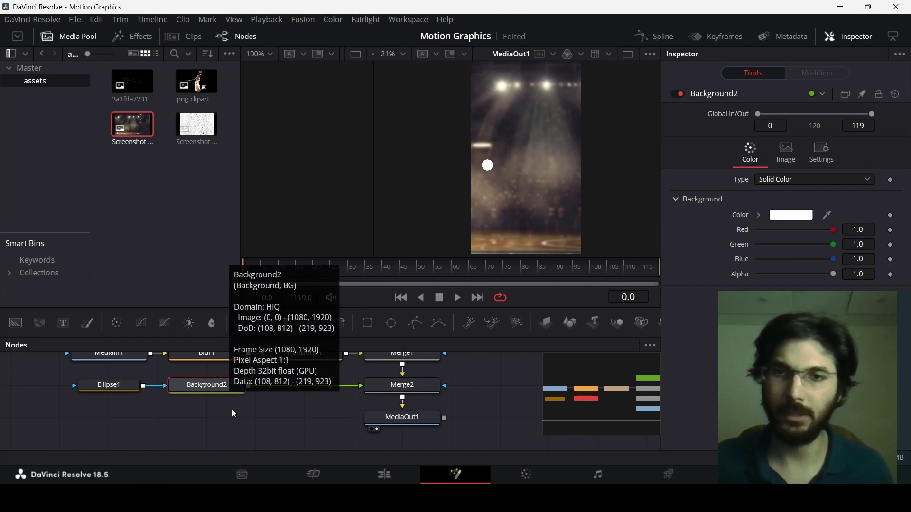
# Add a Blur node after Background2 with Blur Size 48 and tidy the node row.
pyautogui.hotkey('shift', 'space')
pyautogui.write('blur')
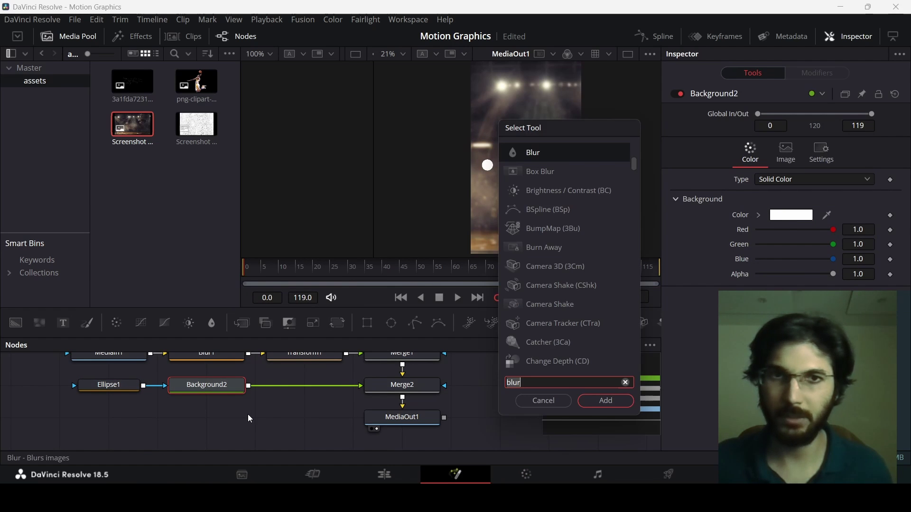
pyautogui.press('Return')
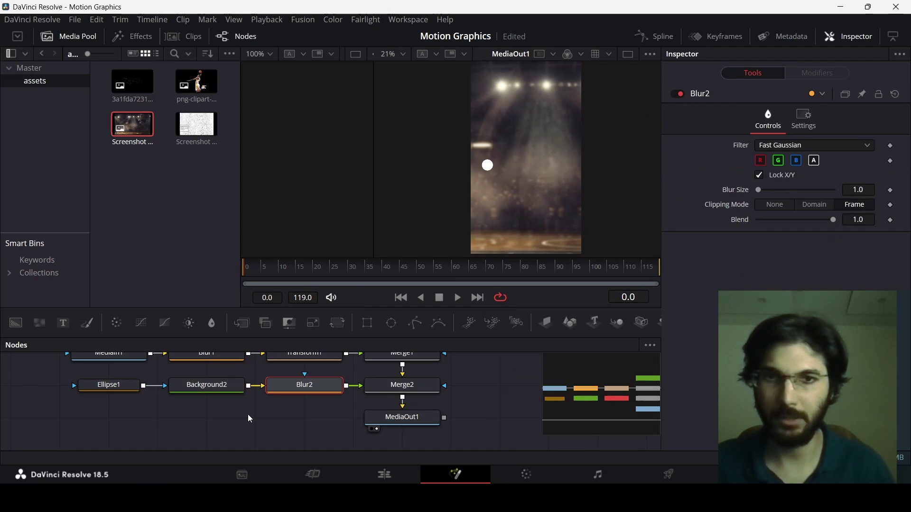
pyautogui.click(864, 193)
pyautogui.write('48')
pyautogui.press('Return')
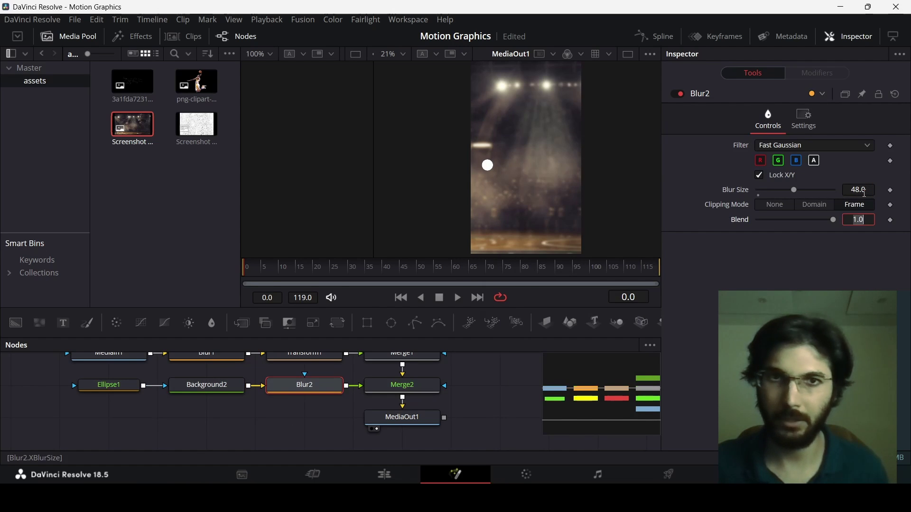
pyautogui.click(147, 409)
pyautogui.moveTo(66, 418); pyautogui.dragTo(235, 386)
pyautogui.click(233, 391)
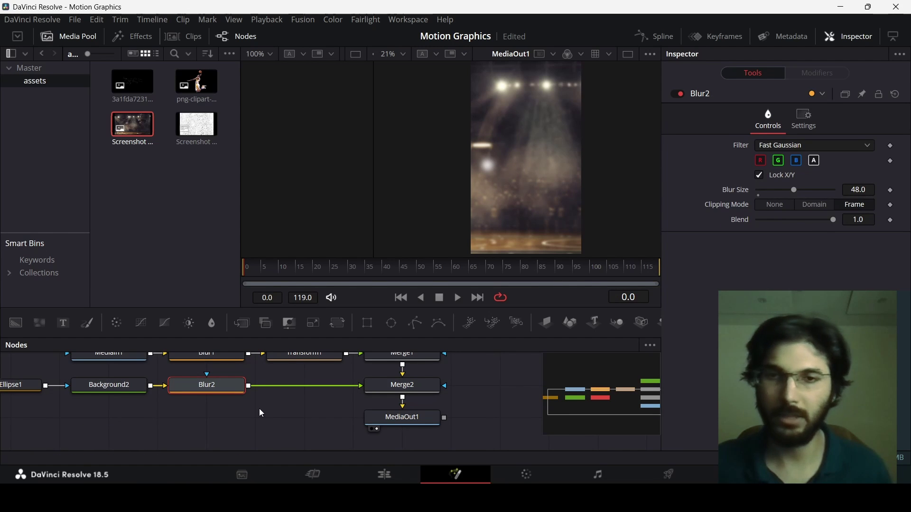
# Add a Soft Glow node after Blur2 with Glow Size 100.
pyautogui.hotkey('shift', 'space')
pyautogui.write('blur')
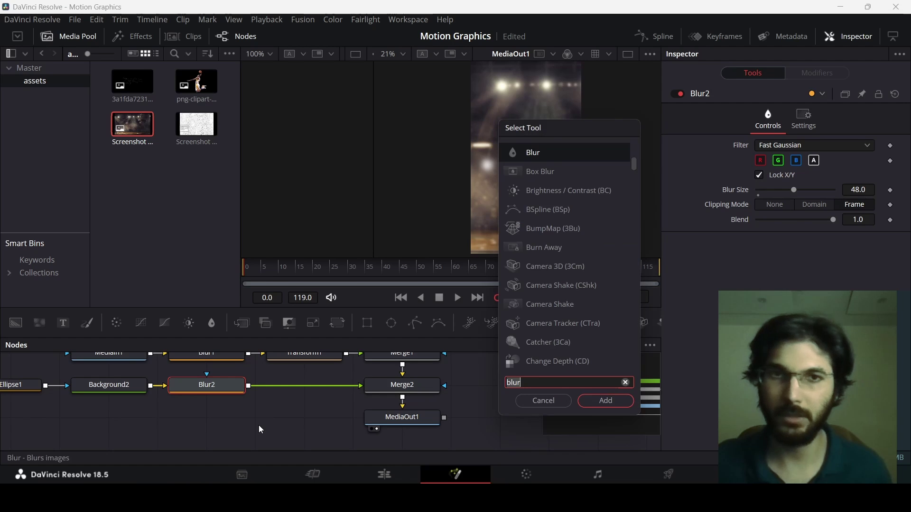
pyautogui.press('BackSpace')
pyautogui.press('BackSpace')
pyautogui.press('BackSpace')
pyautogui.press('BackSpace')
pyautogui.write('so')
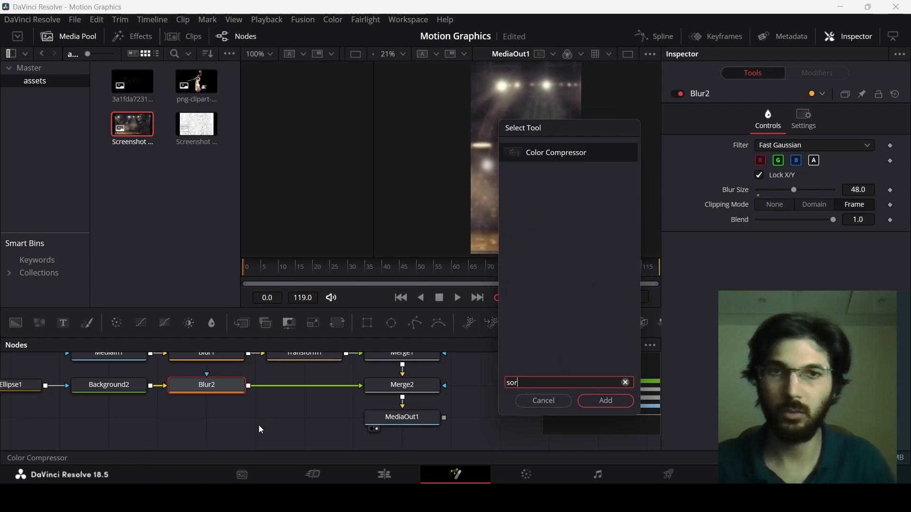
pyautogui.press('Return')
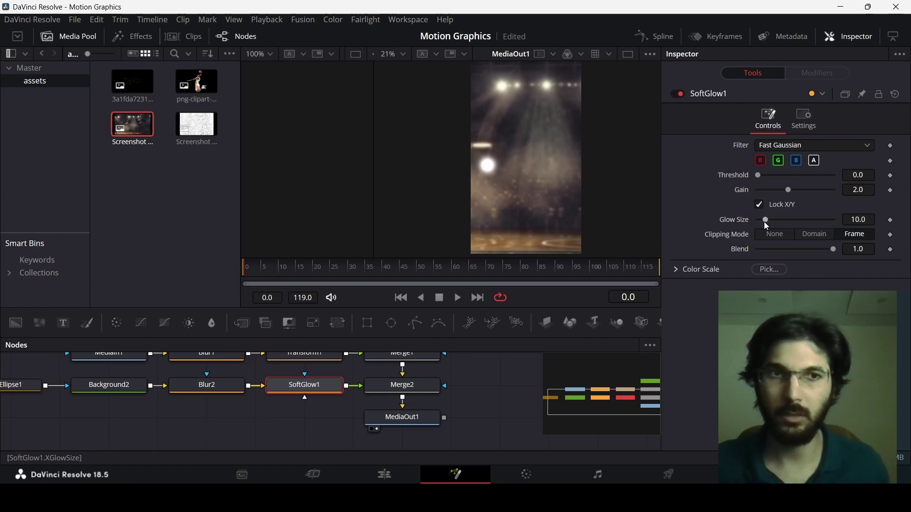
pyautogui.moveTo(764, 221); pyautogui.dragTo(835, 222)
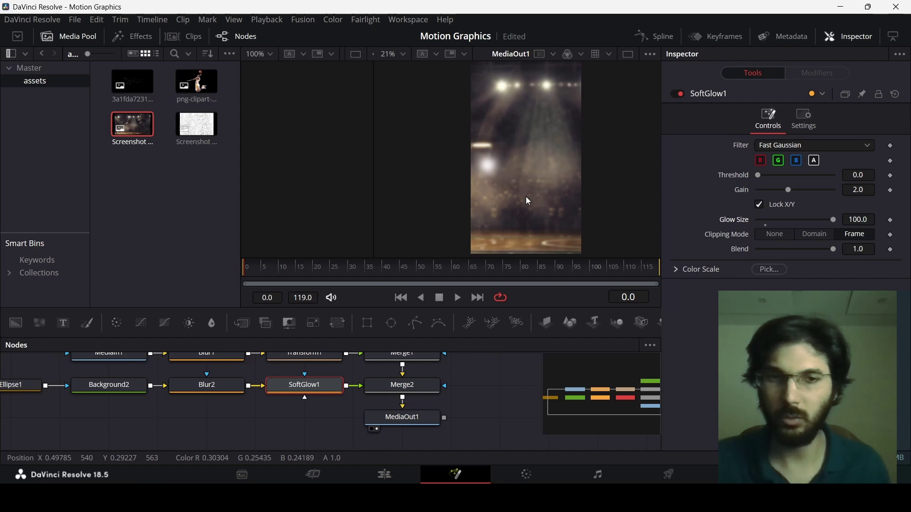
# Keyframe Merge2's Blend at 0 on frame 10 and back to 1 on frame 12.
pyautogui.click(278, 269)
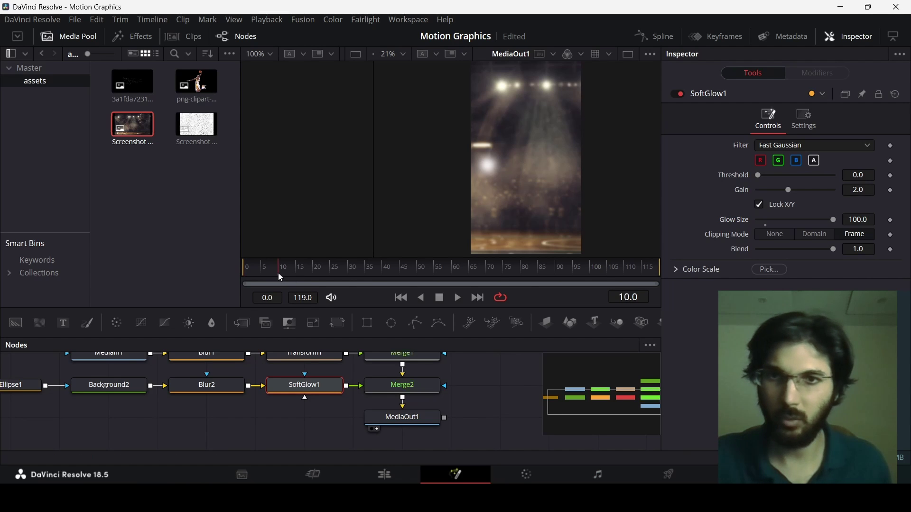
pyautogui.click(380, 392)
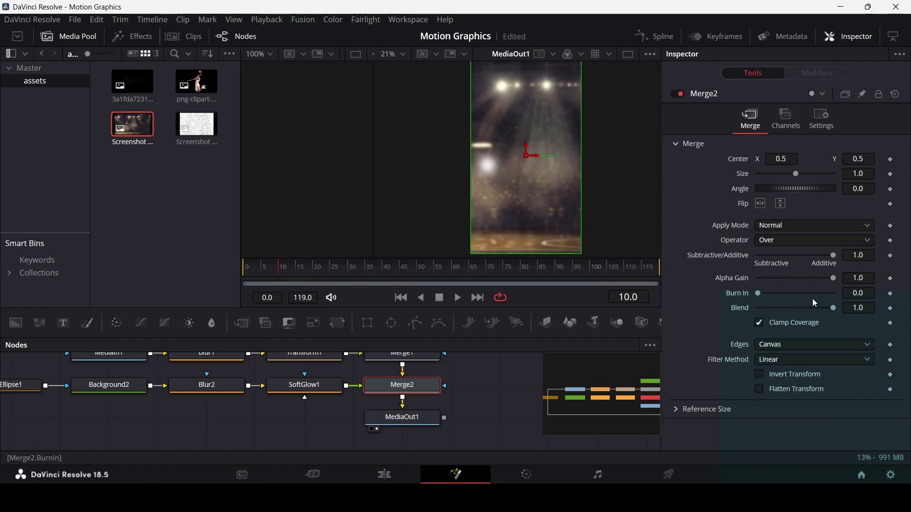
pyautogui.click(891, 308)
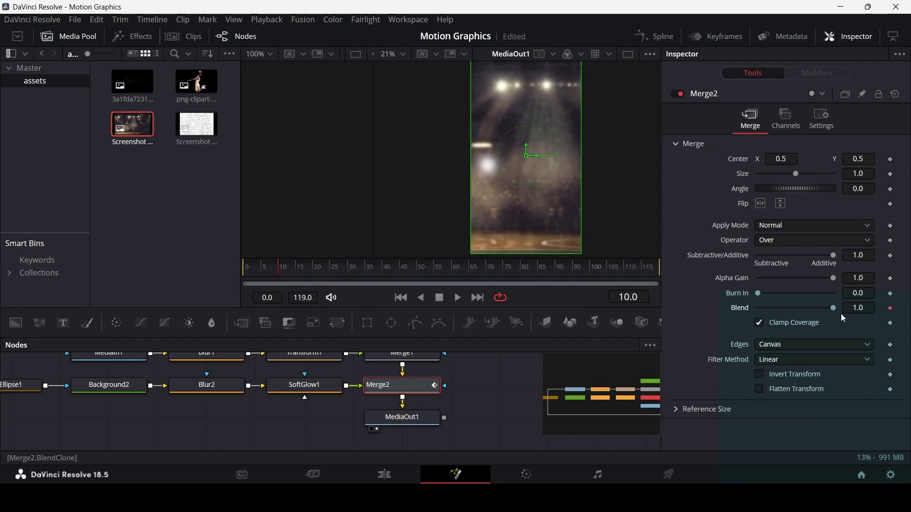
pyautogui.moveTo(835, 308); pyautogui.dragTo(744, 311)
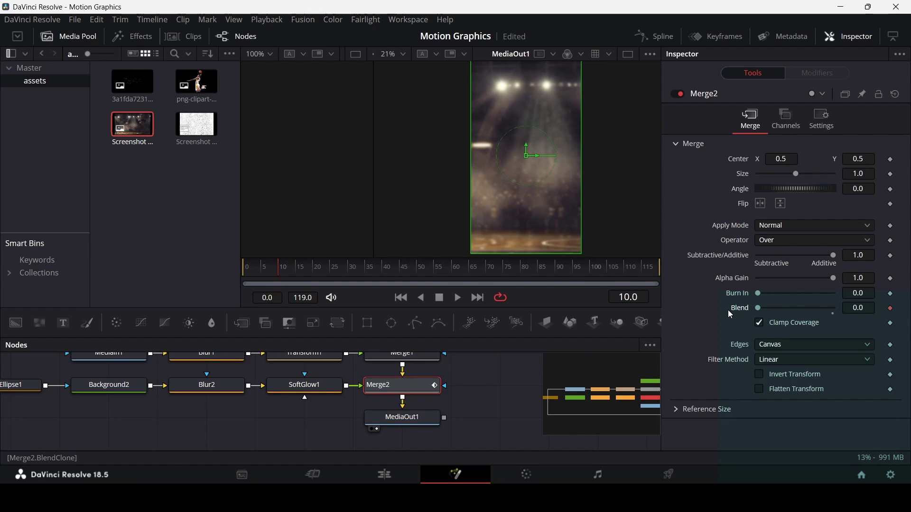
pyautogui.press('Right')
pyautogui.press('Right')
pyautogui.moveTo(759, 309); pyautogui.dragTo(732, 314)
pyautogui.press('Right')
pyautogui.press('Right')
pyautogui.press('Right')
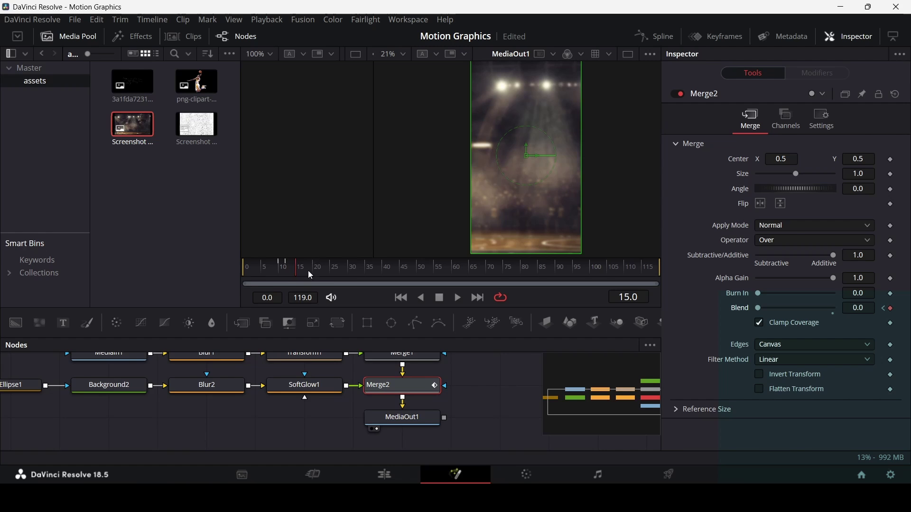
# Play back the flicker and set Merge2's Blend to 1 again at frame 42.
pyautogui.click(254, 269)
pyautogui.press('space')
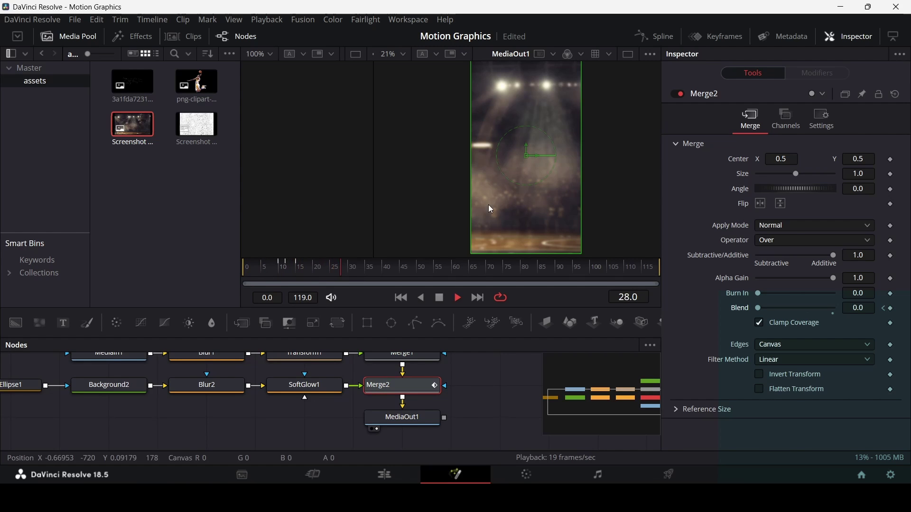
pyautogui.press('space')
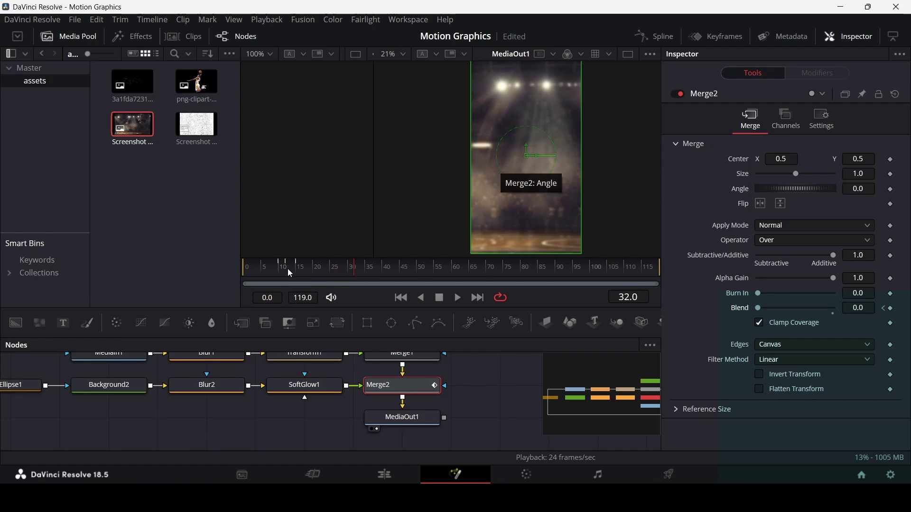
pyautogui.moveTo(288, 269); pyautogui.dragTo(348, 271)
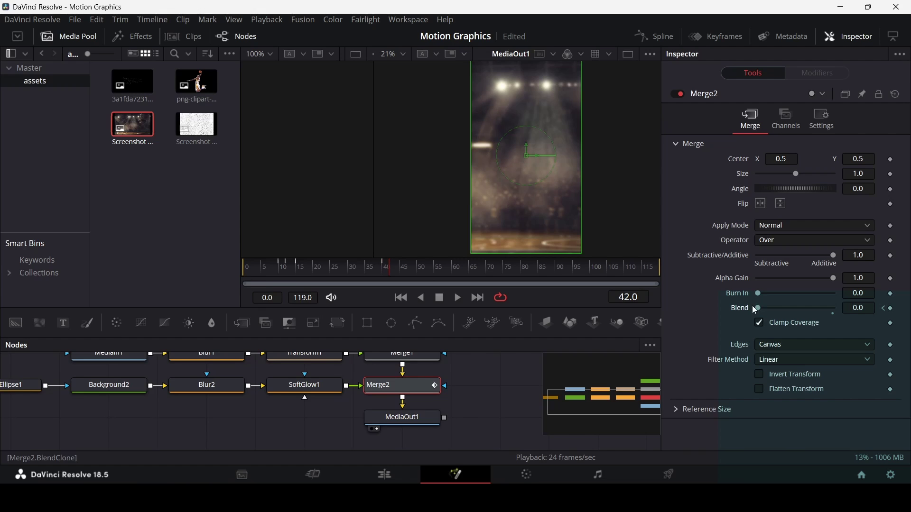
pyautogui.moveTo(754, 310); pyautogui.dragTo(728, 308)
# Play the flickering orb animation to check it, panning the node graph.
pyautogui.click(624, 268)
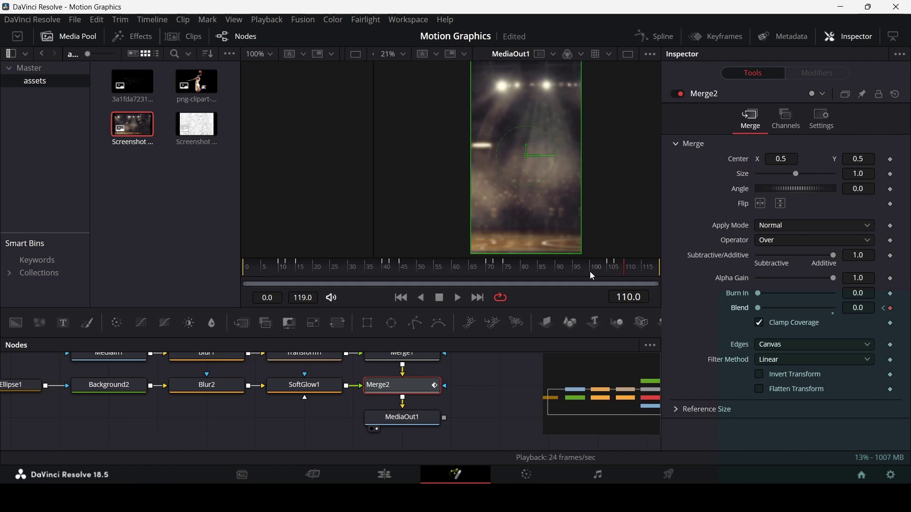
pyautogui.press('space')
pyautogui.scroll(2, 483, 169)
pyautogui.scroll(1, 482, 169)
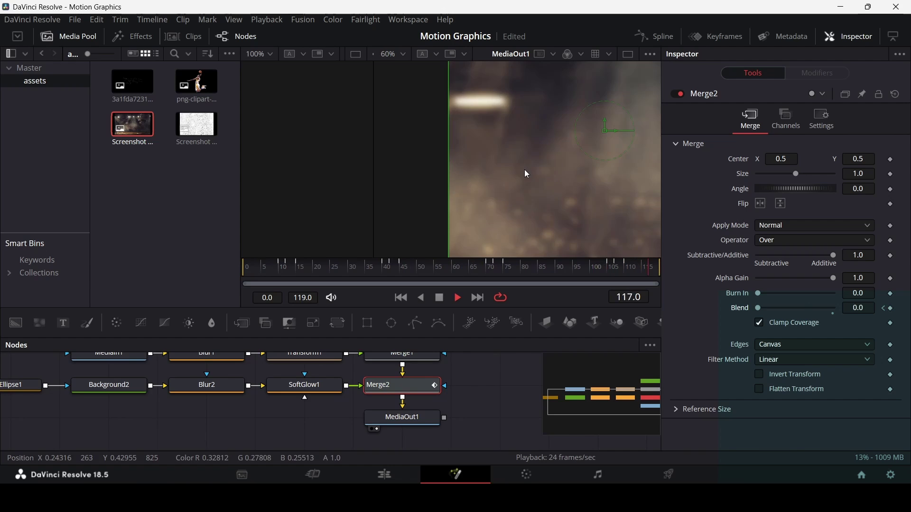
pyautogui.scroll(-3, 524, 169)
pyautogui.moveTo(387, 397); pyautogui.dragTo(498, 455)
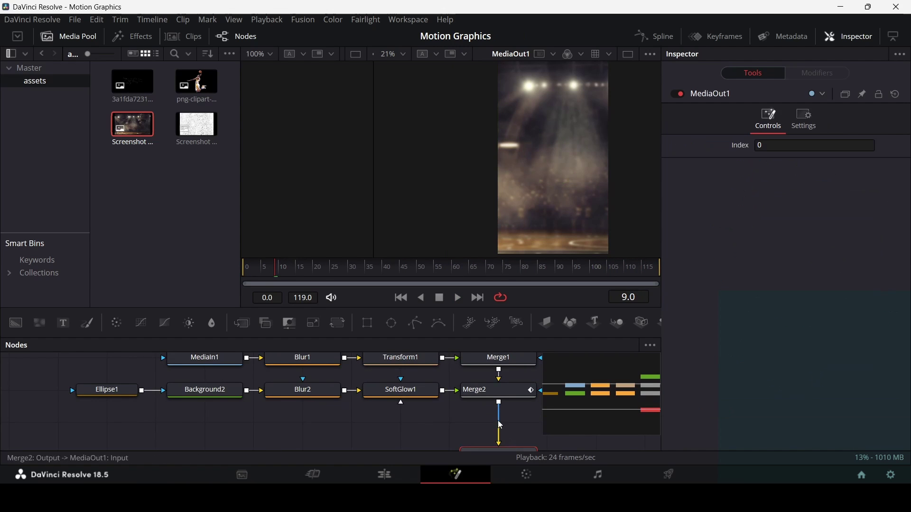
# Build a second chain: Ellipse2 masking Background3, followed by Blur3 and SoftGlow2.
pyautogui.scroll(-2, 315, 405)
pyautogui.moveTo(392, 323); pyautogui.dragTo(96, 403)
pyautogui.moveTo(208, 396); pyautogui.dragTo(207, 396)
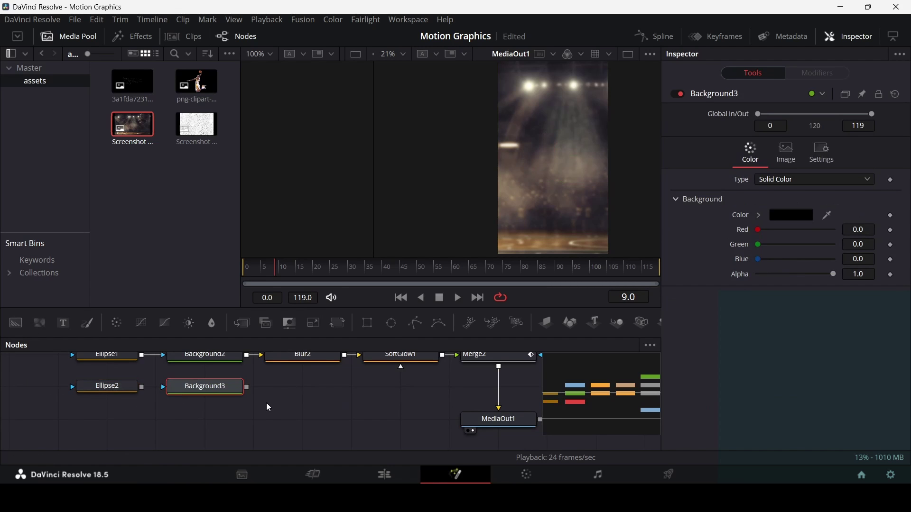
pyautogui.moveTo(142, 388); pyautogui.dragTo(202, 389)
pyautogui.hotkey('ctrl', 'v')
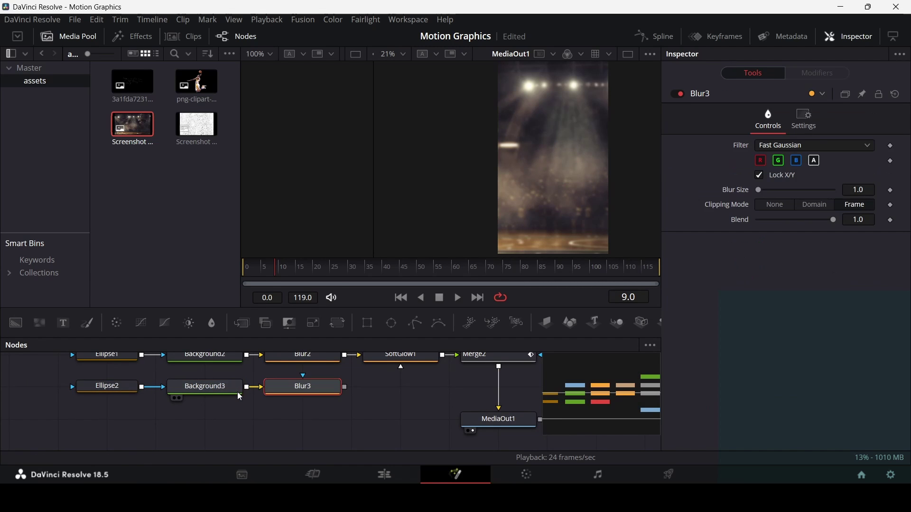
pyautogui.hotkey('shift', 'space')
pyautogui.write('soft')
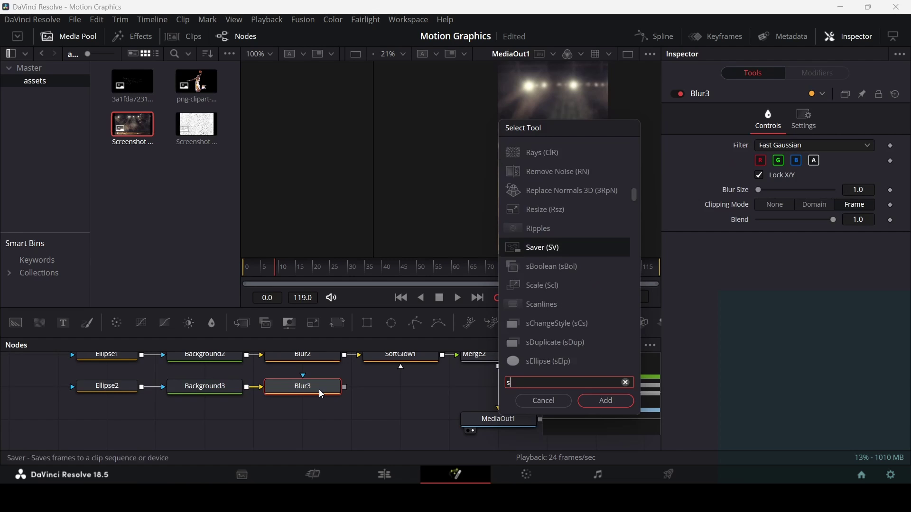
pyautogui.press('Return')
pyautogui.scroll(2, 78, 407)
# Copy Ellipse1's settings onto Ellipse2.
pyautogui.click(78, 403)
pyautogui.moveTo(38, 402); pyautogui.dragTo(453, 386)
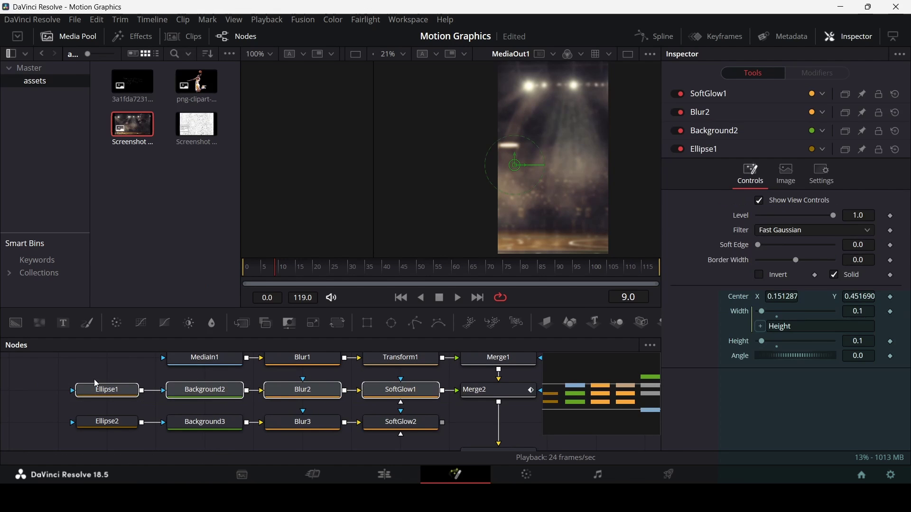
pyautogui.click(113, 394)
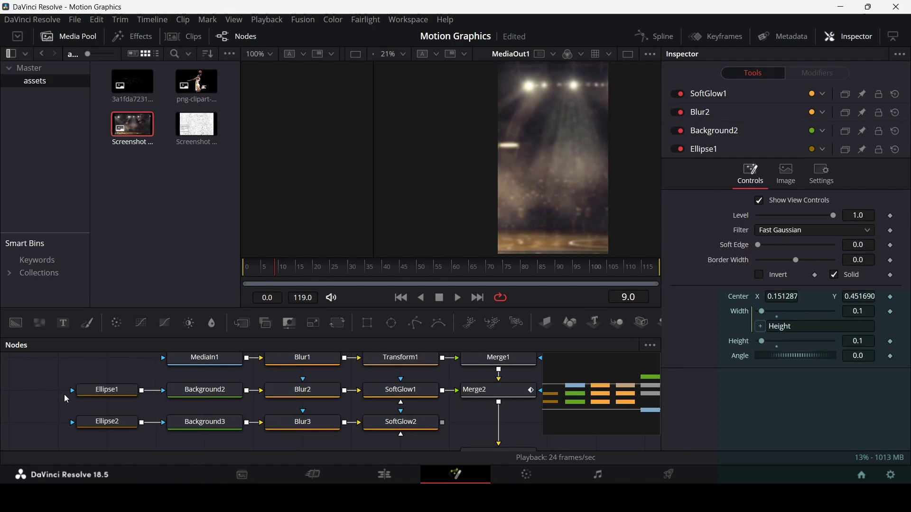
pyautogui.rightClick(113, 394)
pyautogui.click(158, 83)
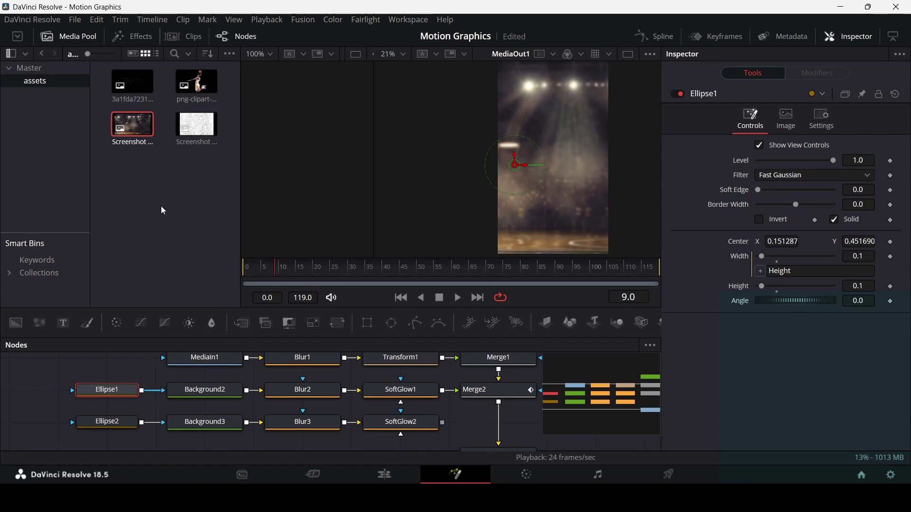
pyautogui.click(111, 423)
pyautogui.rightClick(111, 423)
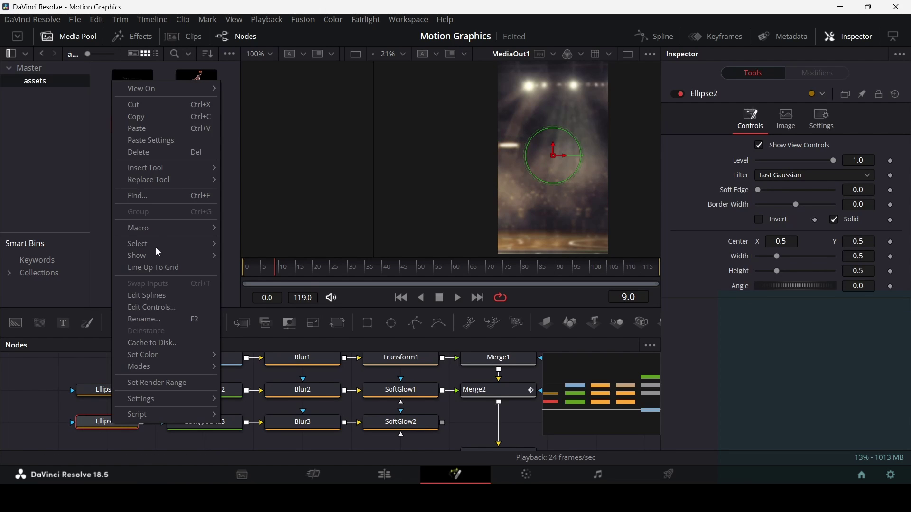
pyautogui.click(168, 141)
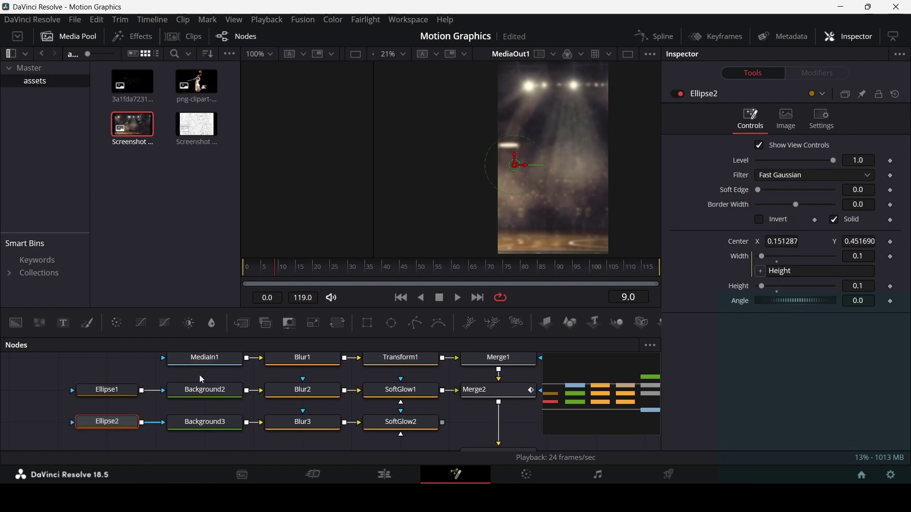
# Paste Background2's settings onto Background3, copy SoftGlow1's, and merge SoftGlow2 into a new Merge3.
pyautogui.rightClick(212, 389)
pyautogui.click(247, 76)
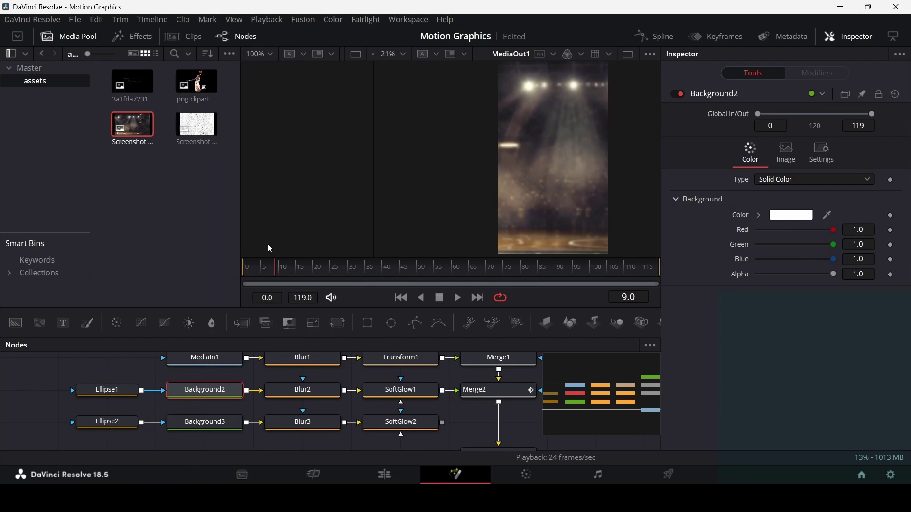
pyautogui.click(220, 423)
pyautogui.rightClick(220, 422)
pyautogui.click(265, 137)
pyautogui.rightClick(313, 389)
pyautogui.rightClick(386, 389)
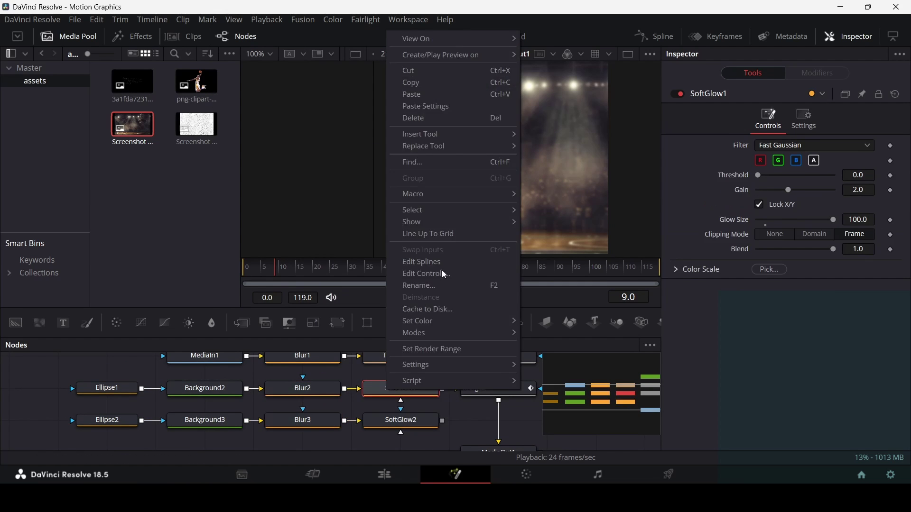
pyautogui.click(408, 83)
pyautogui.click(418, 421)
pyautogui.moveTo(446, 426); pyautogui.dragTo(493, 390)
# Move the second ellipse to the lower right of the frame.
pyautogui.click(93, 421)
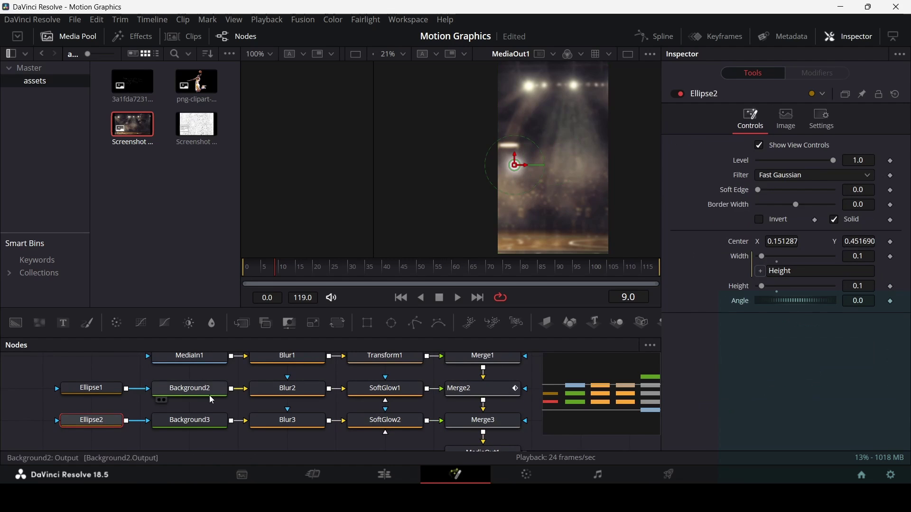
pyautogui.moveTo(519, 167); pyautogui.dragTo(594, 201)
pyautogui.click(289, 274)
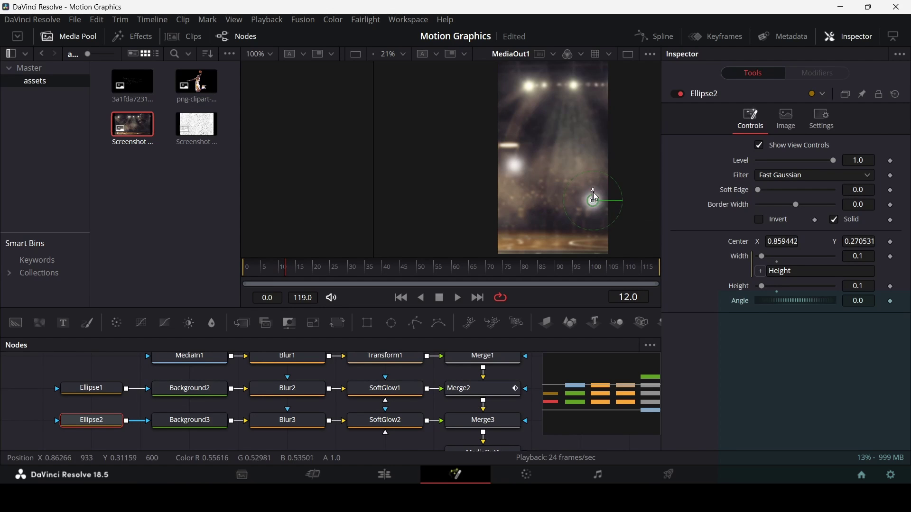
pyautogui.moveTo(593, 198); pyautogui.dragTo(593, 194)
pyautogui.scroll(3, 593, 209)
pyautogui.scroll(-3, 596, 209)
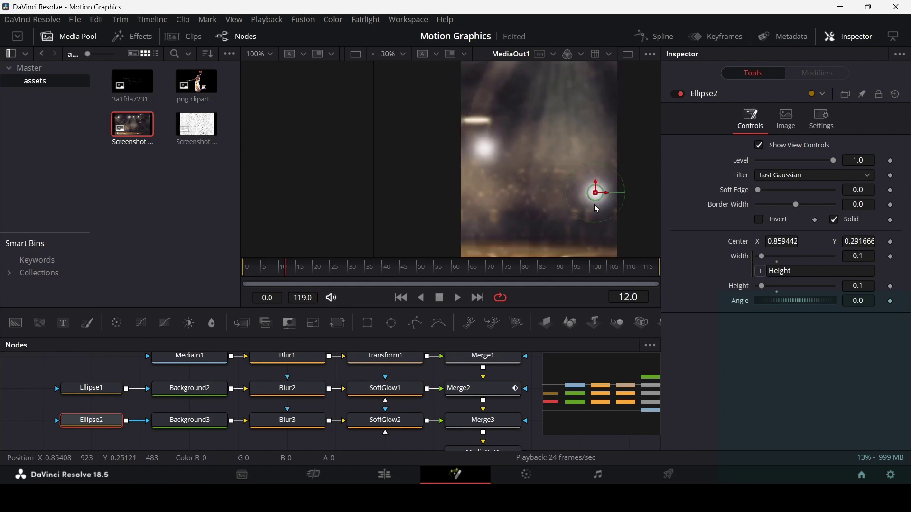
# Keyframe Merge3's Blend down to 0, then back to 1.0 two frames later.
pyautogui.click(493, 427)
pyautogui.moveTo(265, 274); pyautogui.dragTo(311, 278)
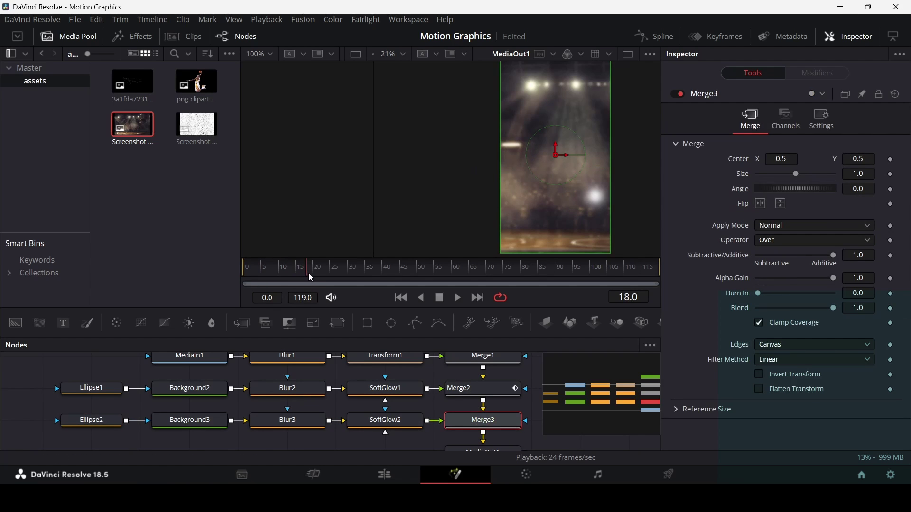
pyautogui.click(891, 308)
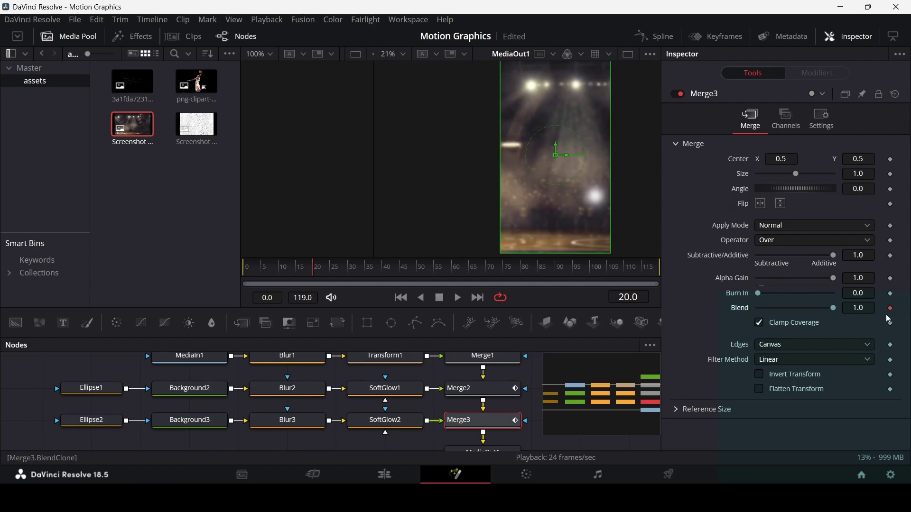
pyautogui.moveTo(835, 315); pyautogui.dragTo(757, 314)
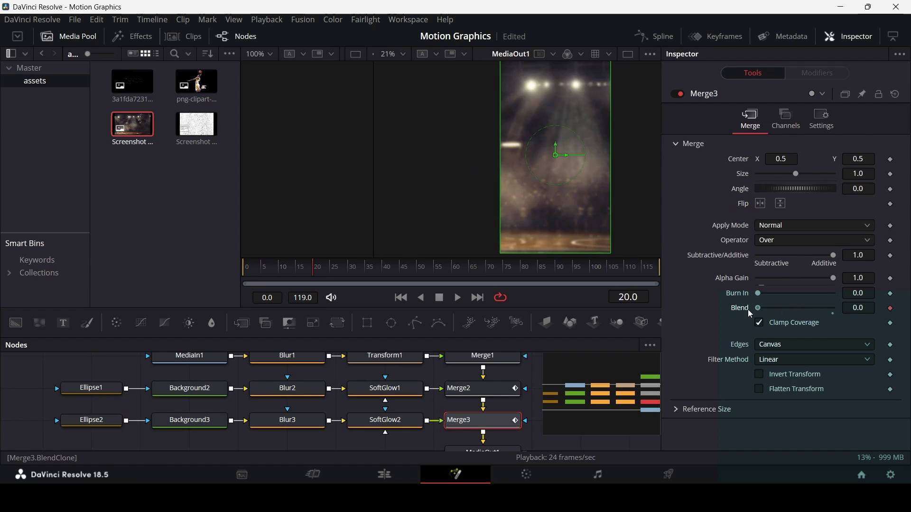
pyautogui.press('Right')
pyautogui.press('Right')
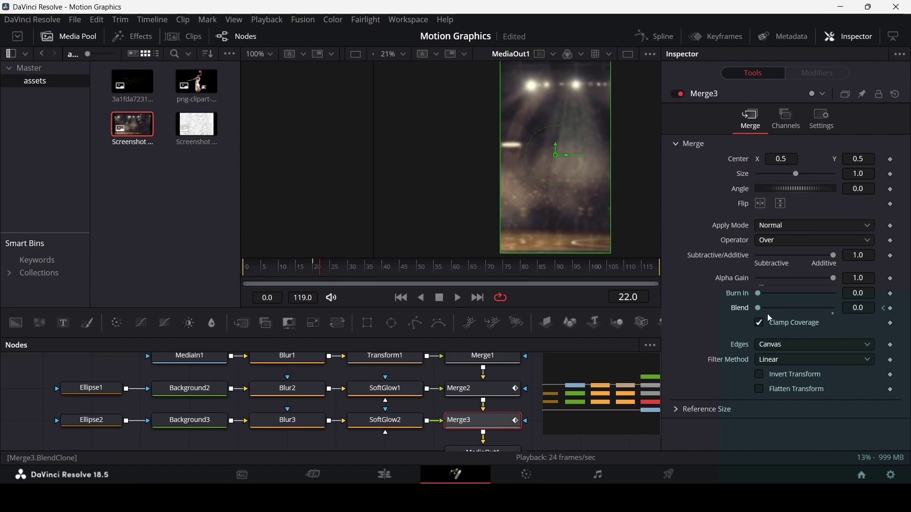
pyautogui.moveTo(771, 314); pyautogui.dragTo(743, 318)
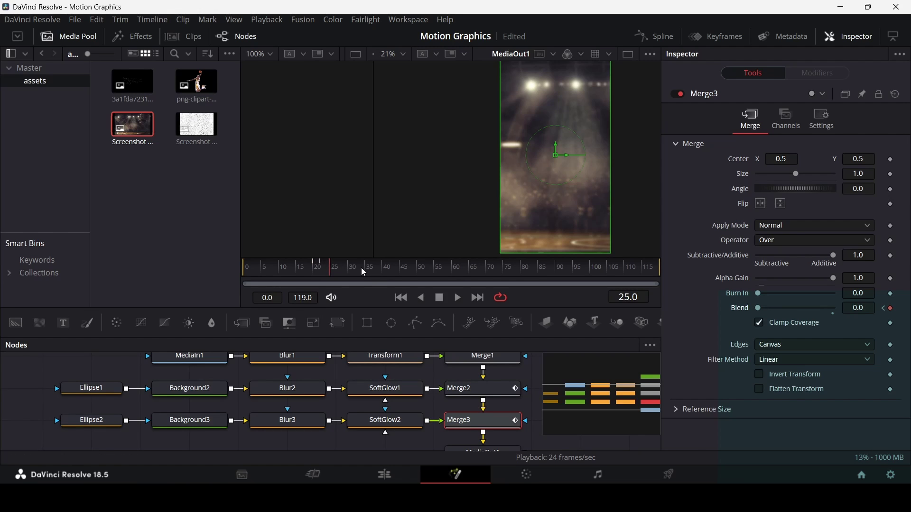
# Play the animation from frame 0, then add a second Fusion Composition on the Edit page timeline.
pyautogui.moveTo(354, 274); pyautogui.dragTo(219, 274)
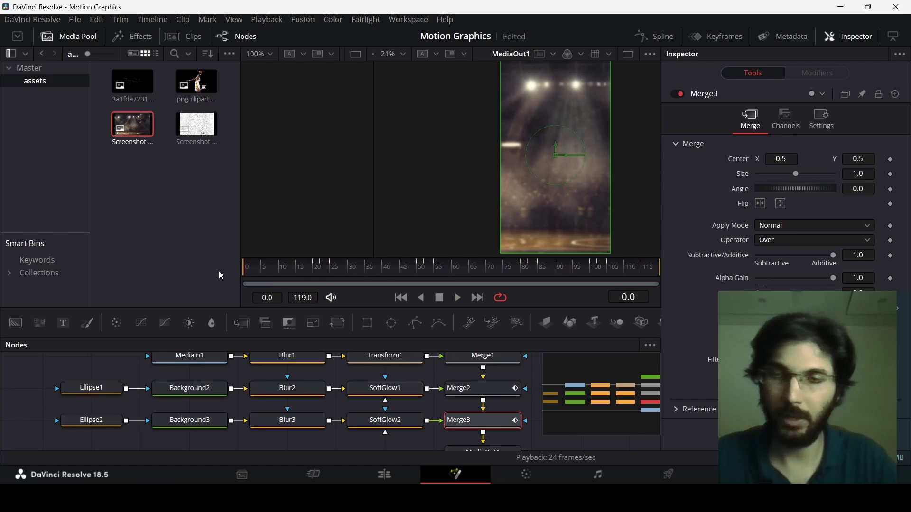
pyautogui.press('space')
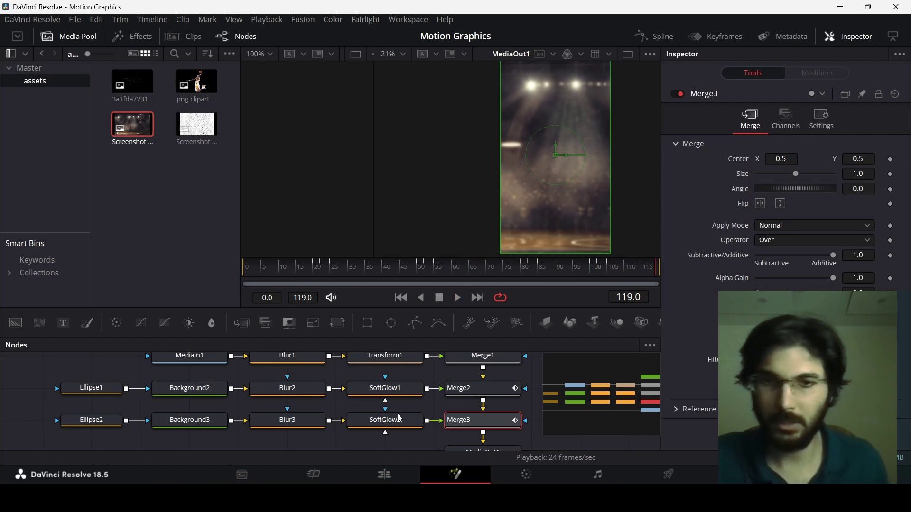
pyautogui.click(385, 475)
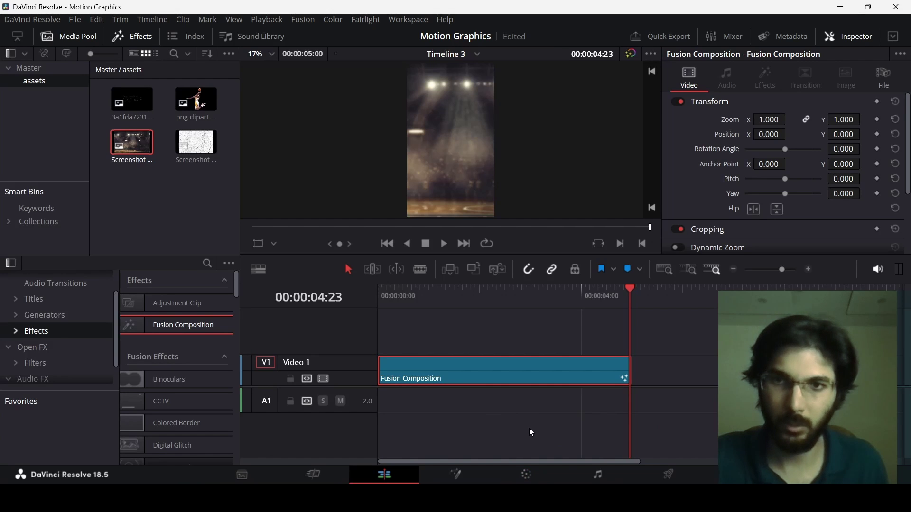
pyautogui.moveTo(175, 326); pyautogui.dragTo(464, 339)
# Chain Background1 into Merge1 and MediaOut1, then set Background1's alpha to 0.
pyautogui.click(472, 470)
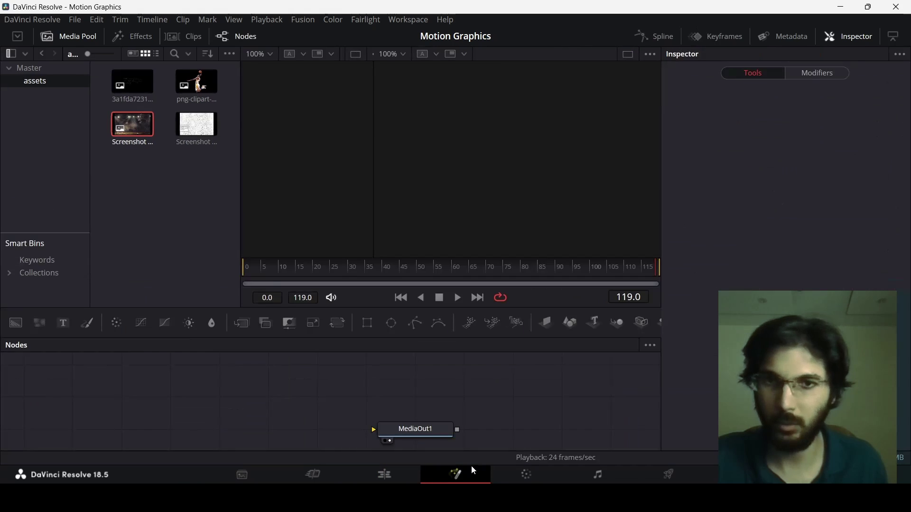
pyautogui.moveTo(24, 320); pyautogui.dragTo(417, 381)
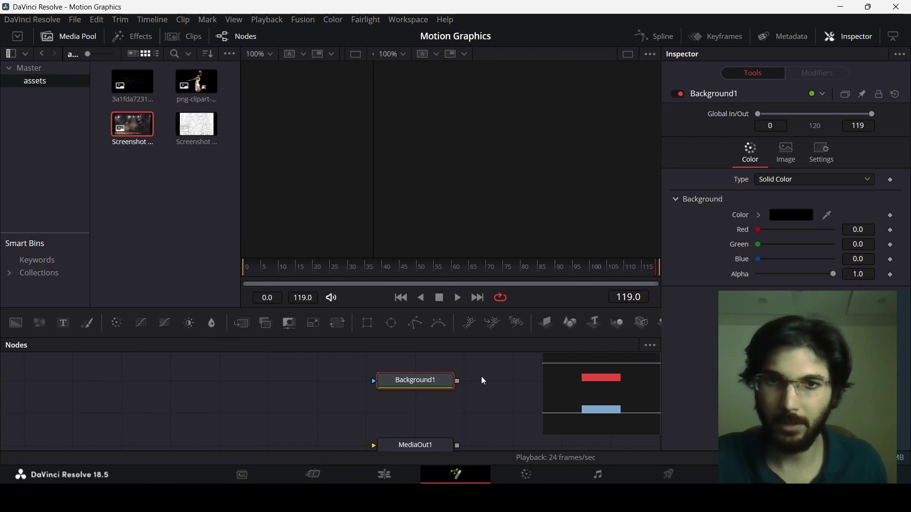
pyautogui.click(240, 323)
pyautogui.moveTo(501, 382); pyautogui.dragTo(426, 416)
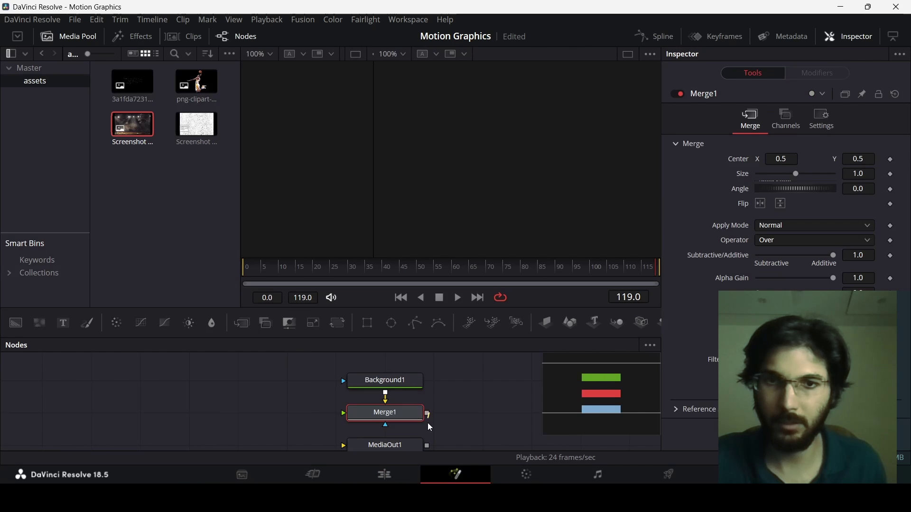
pyautogui.click(412, 388)
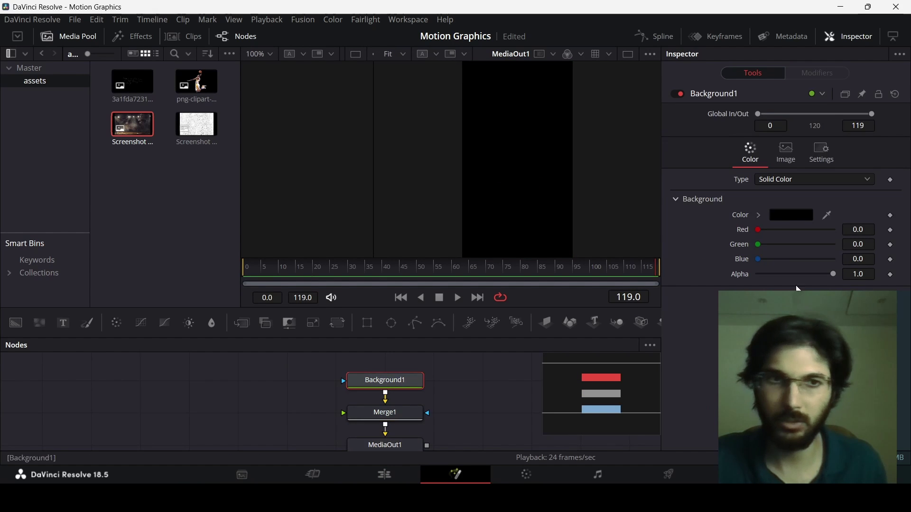
pyautogui.moveTo(836, 274); pyautogui.dragTo(758, 274)
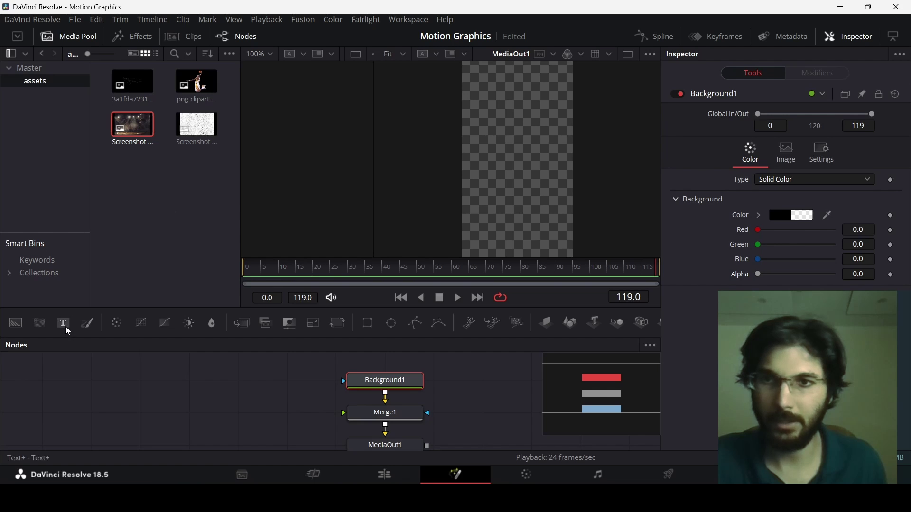
# Add Text1 into Merge1's foreground reading 'BLACK' in Montserrat Black at size 0.3.
pyautogui.moveTo(68, 332); pyautogui.dragTo(375, 411)
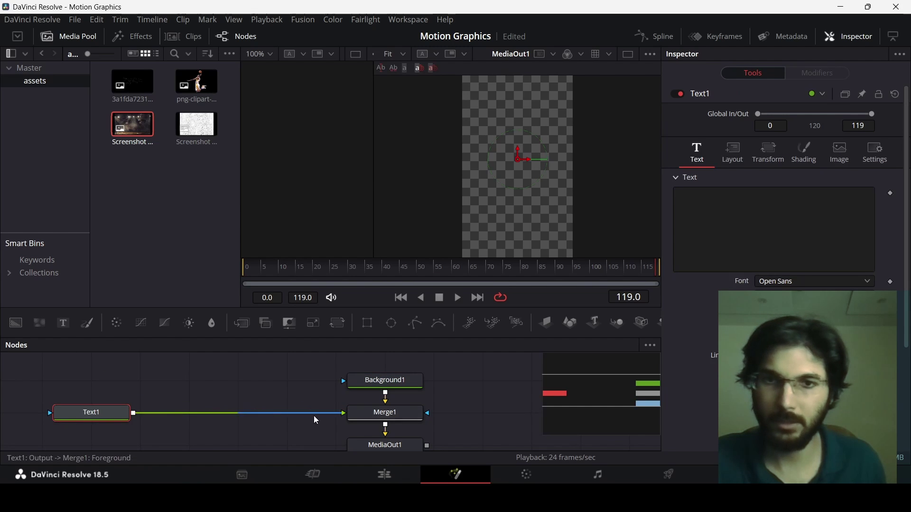
pyautogui.moveTo(91, 412); pyautogui.dragTo(237, 413)
pyautogui.click(692, 224)
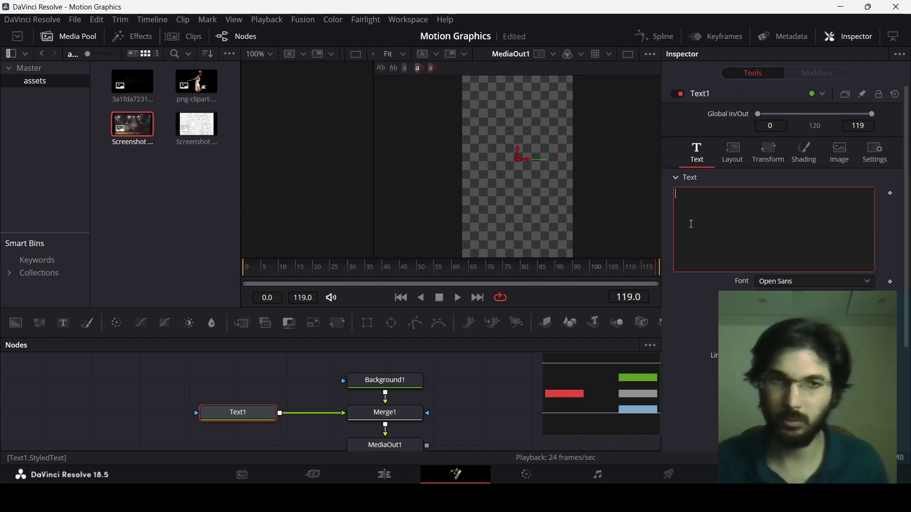
pyautogui.write('BLACK')
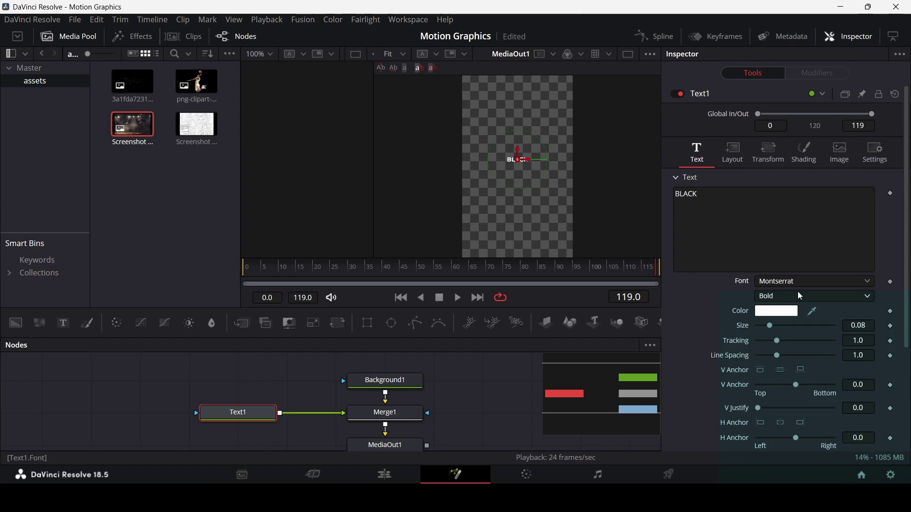
pyautogui.click(782, 296)
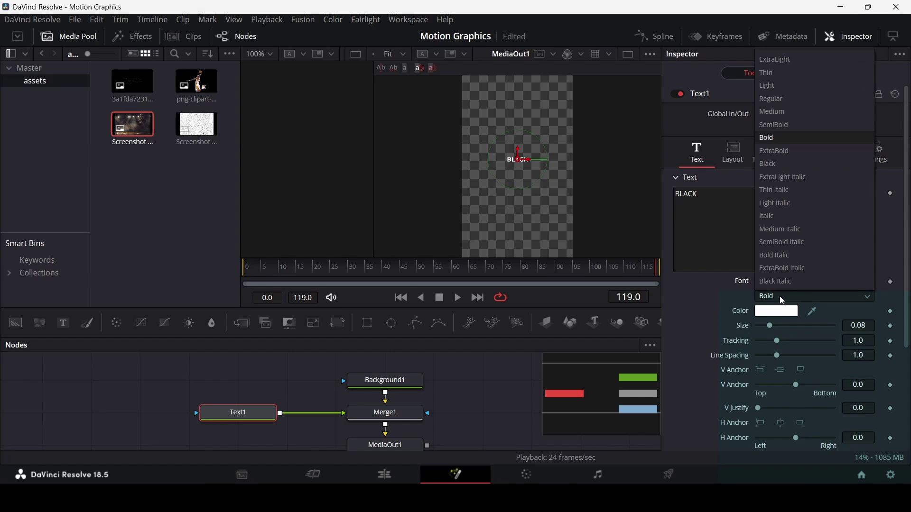
pyautogui.click(781, 161)
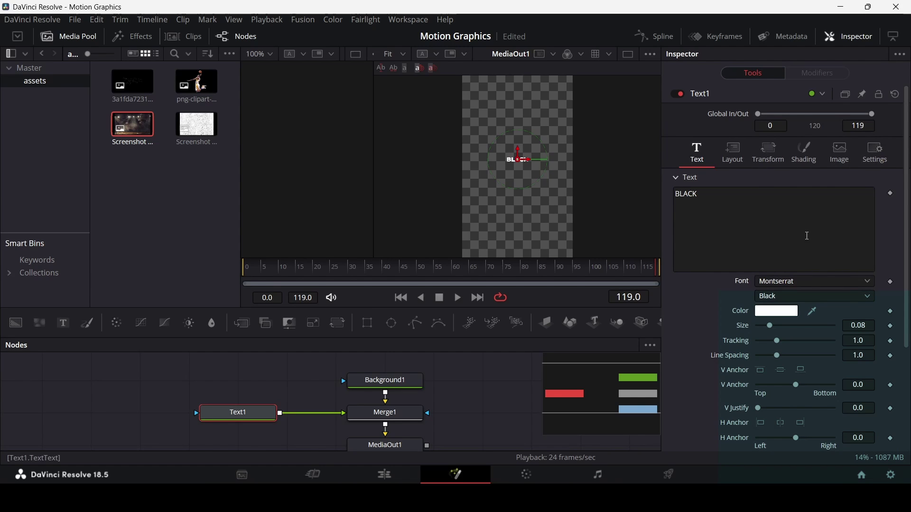
pyautogui.click(868, 326)
pyautogui.write('0.3')
pyautogui.press('Tab')
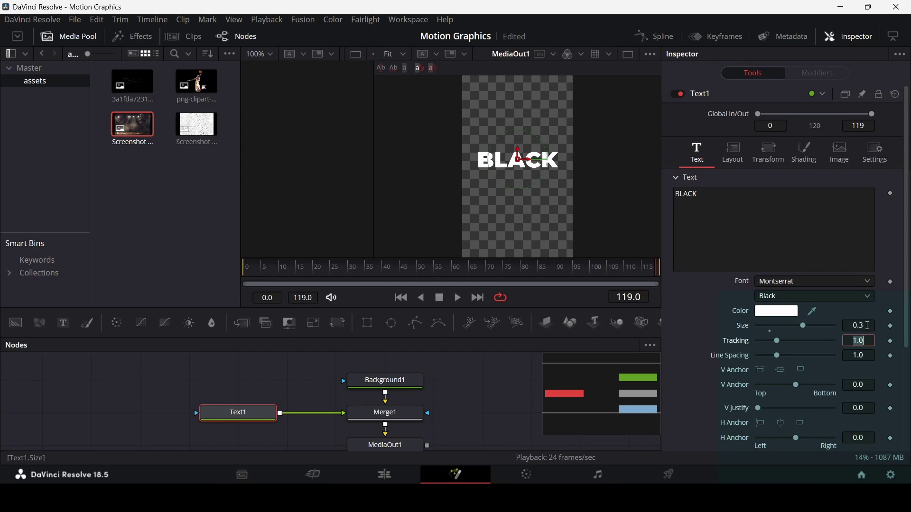
# Tidy the node graph and add a second text node, Text2.
pyautogui.scroll(-2, 449, 383)
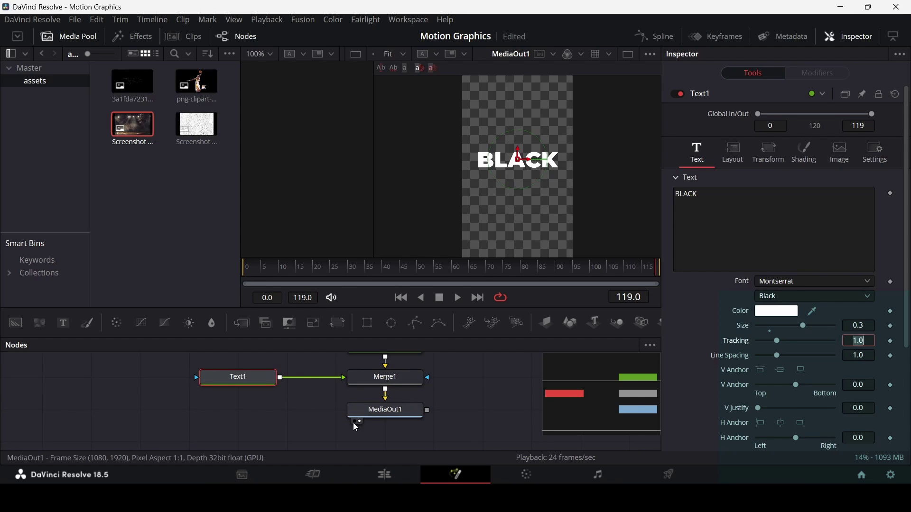
pyautogui.moveTo(380, 409); pyautogui.dragTo(383, 438)
pyautogui.moveTo(60, 327); pyautogui.dragTo(221, 417)
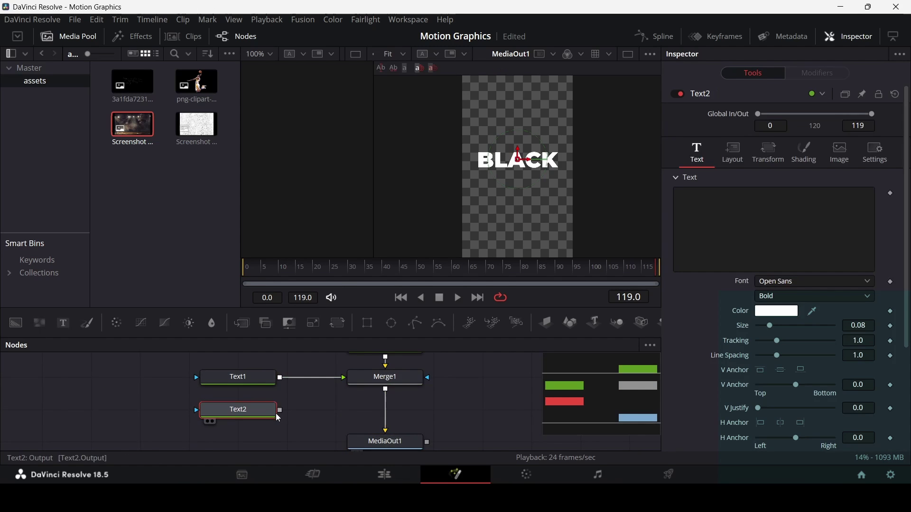
# Paste Text1's settings onto Text2, merge it through Merge2, and change its text to 'MAMBA'.
pyautogui.click(246, 380)
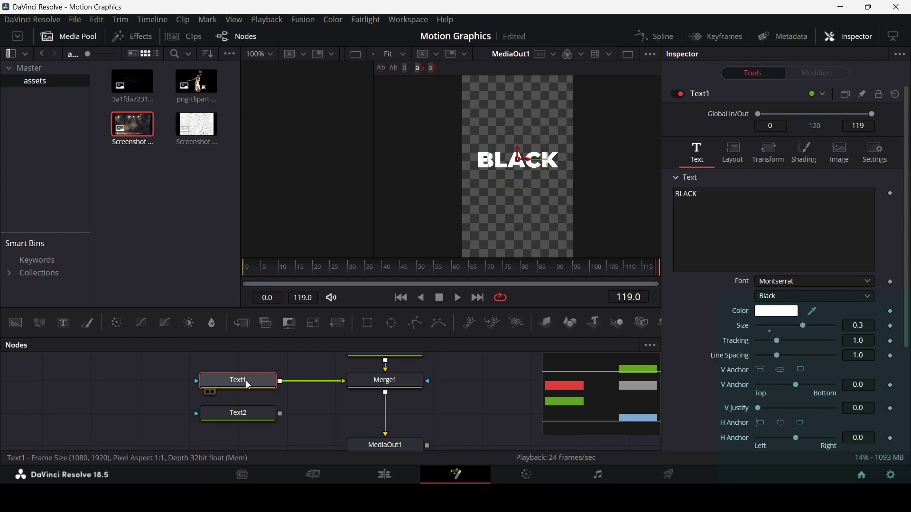
pyautogui.rightClick(247, 410)
pyautogui.click(303, 126)
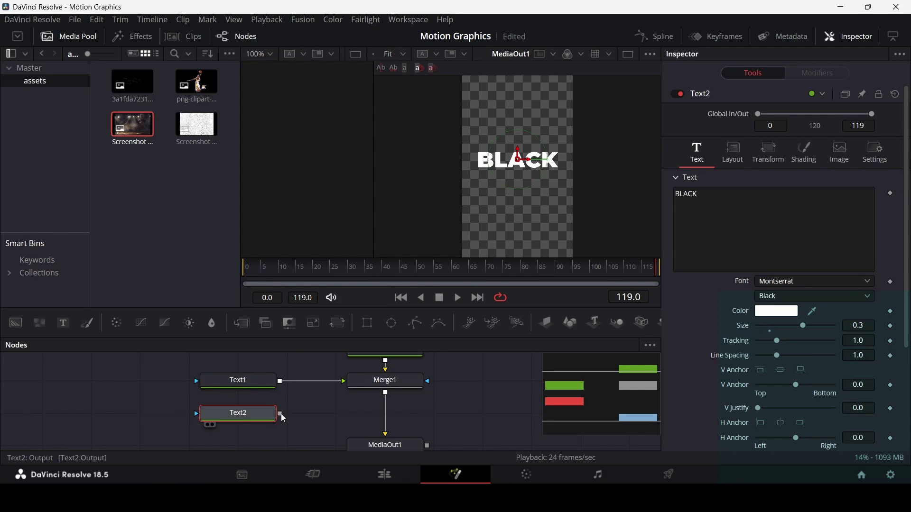
pyautogui.moveTo(280, 414); pyautogui.dragTo(388, 392)
pyautogui.click(256, 416)
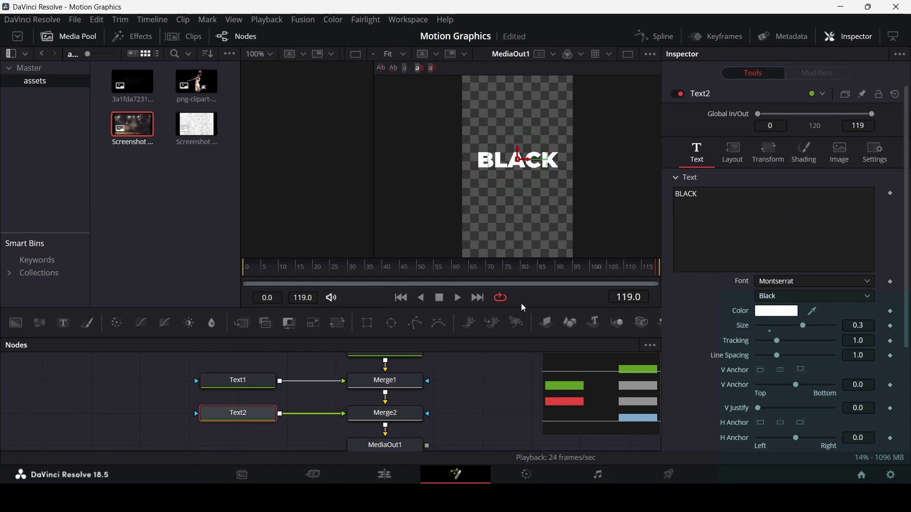
pyautogui.click(737, 196)
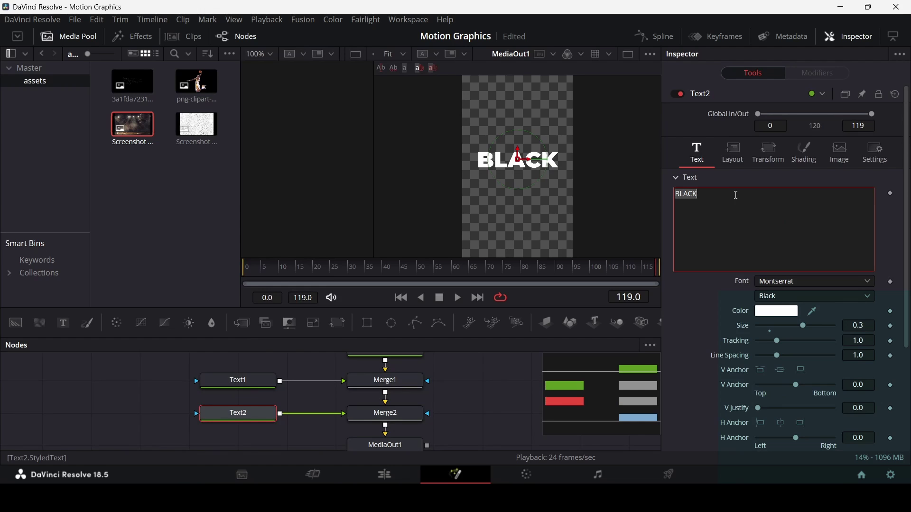
pyautogui.write('MAMBA')
# Move BLACK above MAMBA in the viewer and enlarge it to size 0.35.
pyautogui.click(257, 385)
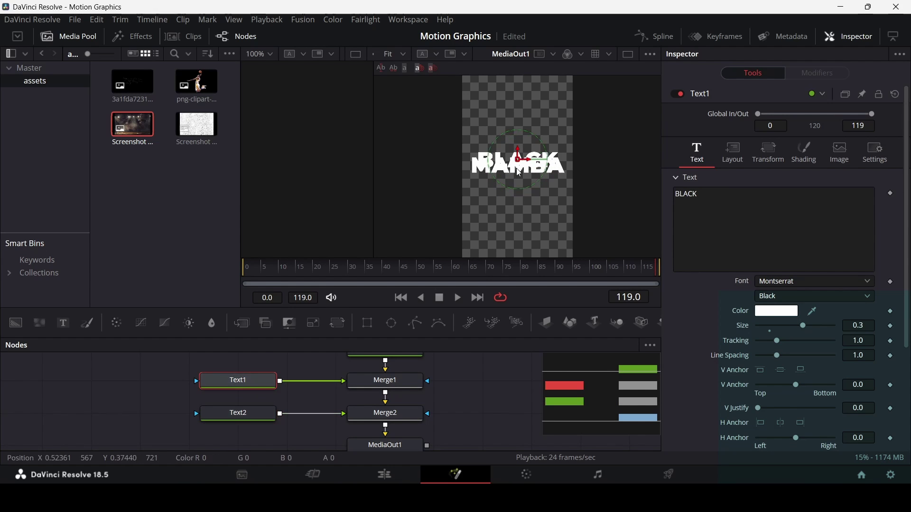
pyautogui.moveTo(520, 173); pyautogui.dragTo(520, 158)
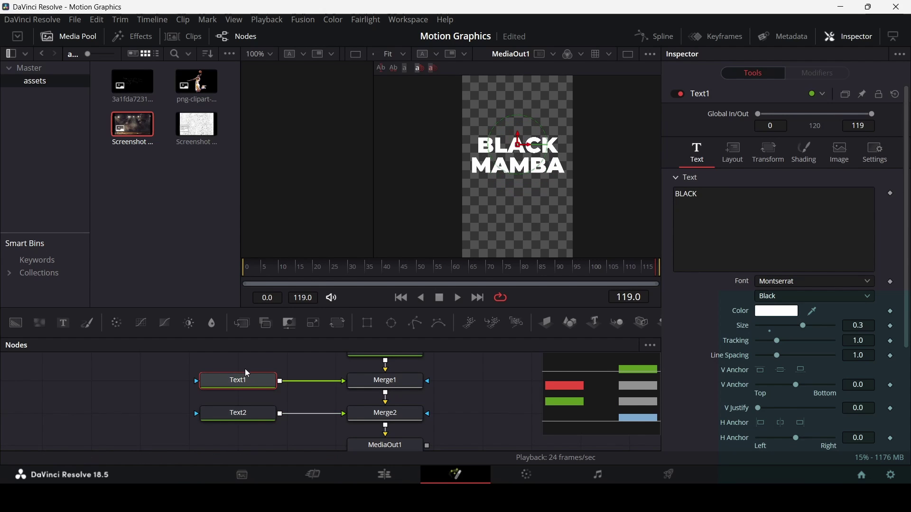
pyautogui.click(251, 413)
pyautogui.click(245, 384)
pyautogui.write('5')
pyautogui.press('Tab')
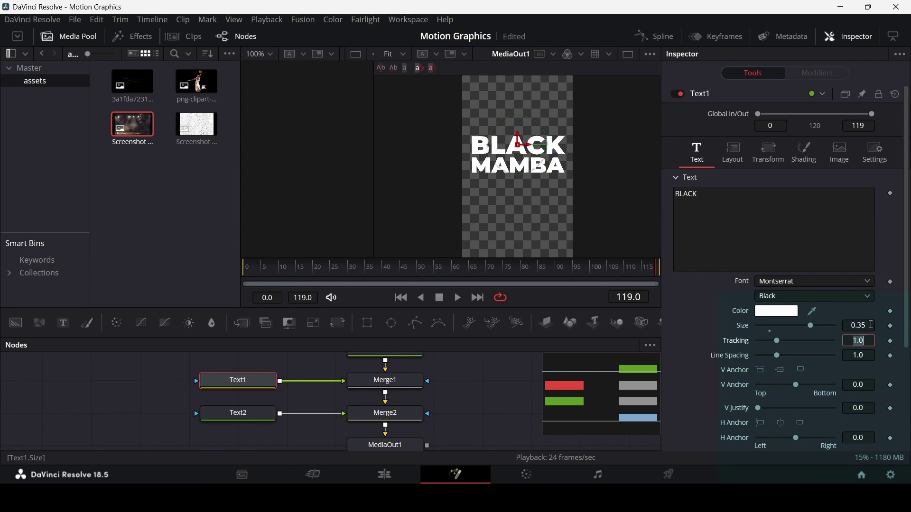
# Select MediaOut1 and bring the white texture screenshot clip into the composition.
pyautogui.click(505, 377)
pyautogui.scroll(-2, 505, 377)
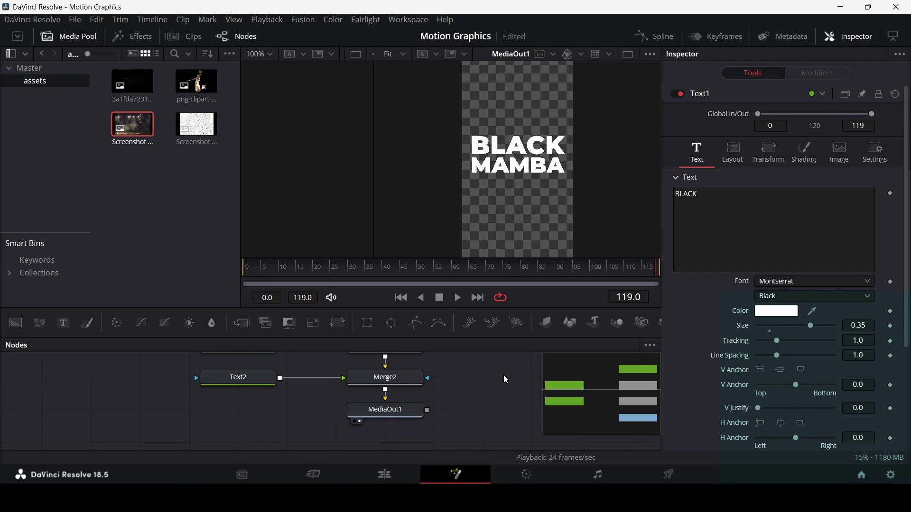
pyautogui.hotkey('ctrl', 'z')
pyautogui.click(389, 408)
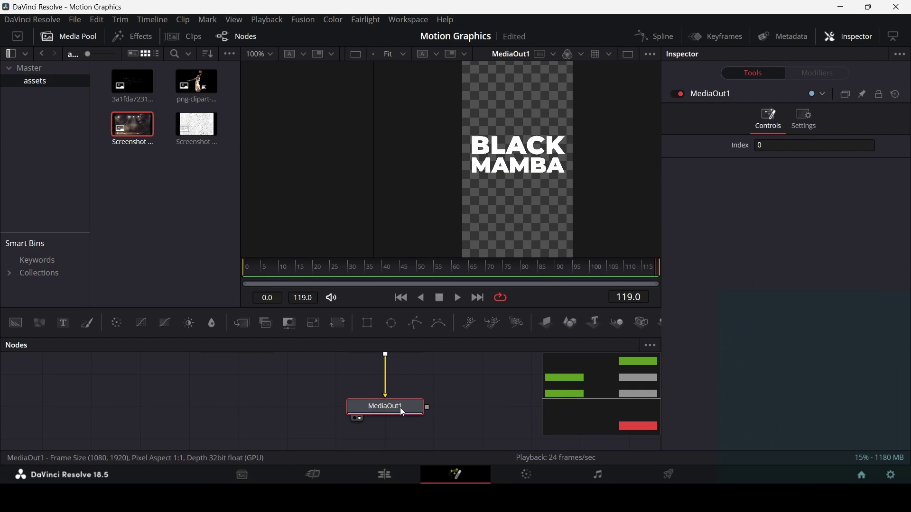
pyautogui.click(197, 124)
pyautogui.moveTo(196, 124); pyautogui.dragTo(386, 365)
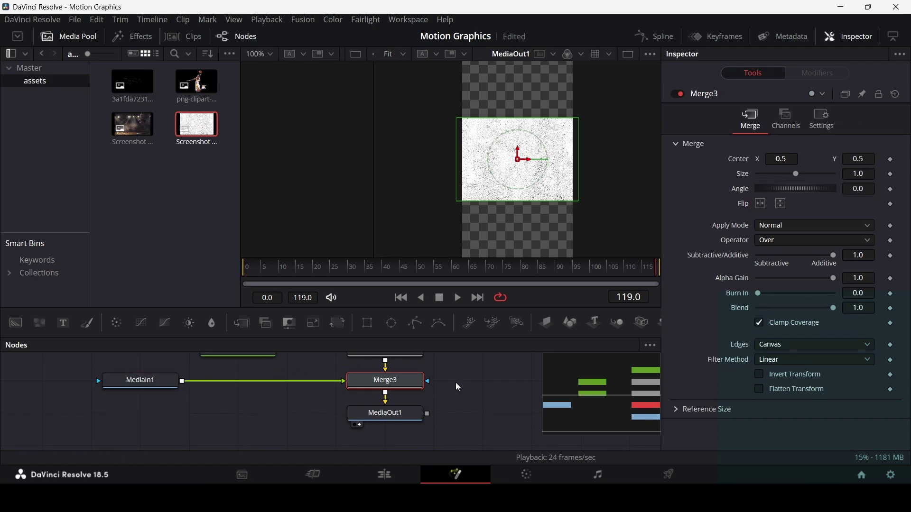
# Set Merge3's operator to In so the texture shows only inside the lettering.
pyautogui.scroll(2, 214, 427)
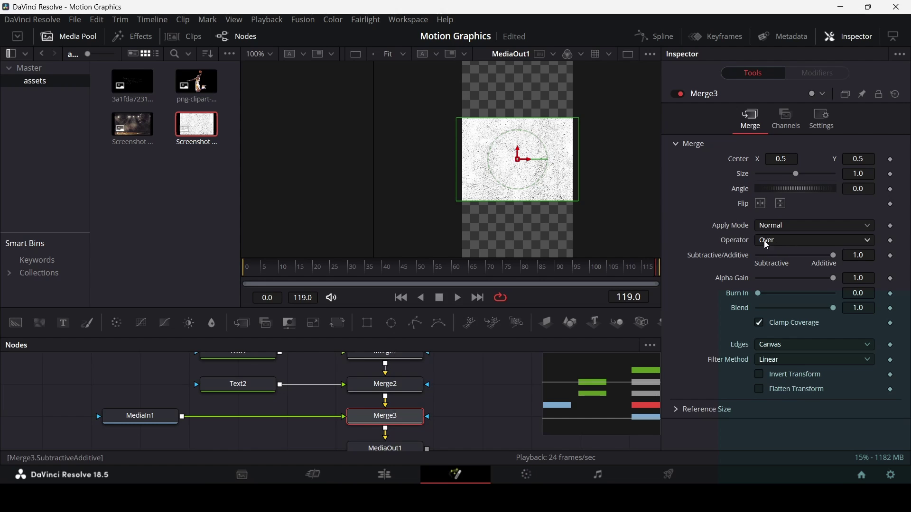
pyautogui.click(776, 243)
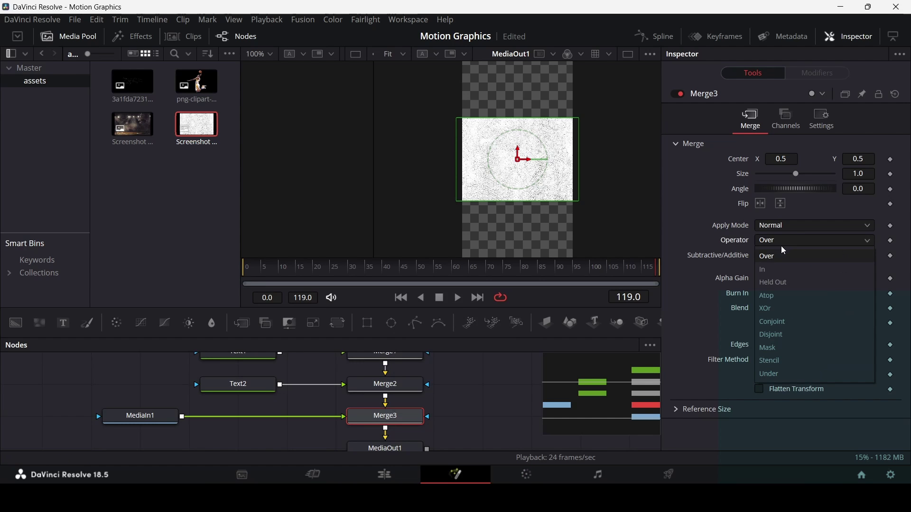
pyautogui.click(776, 269)
# Add a new Text+ node to the composition, connected into Merge4.
pyautogui.scroll(2, 508, 150)
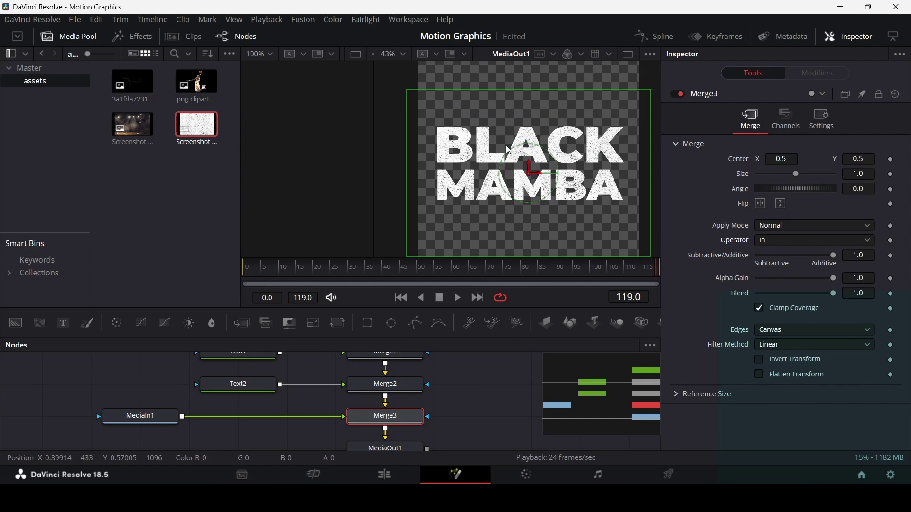
pyautogui.scroll(1, 509, 150)
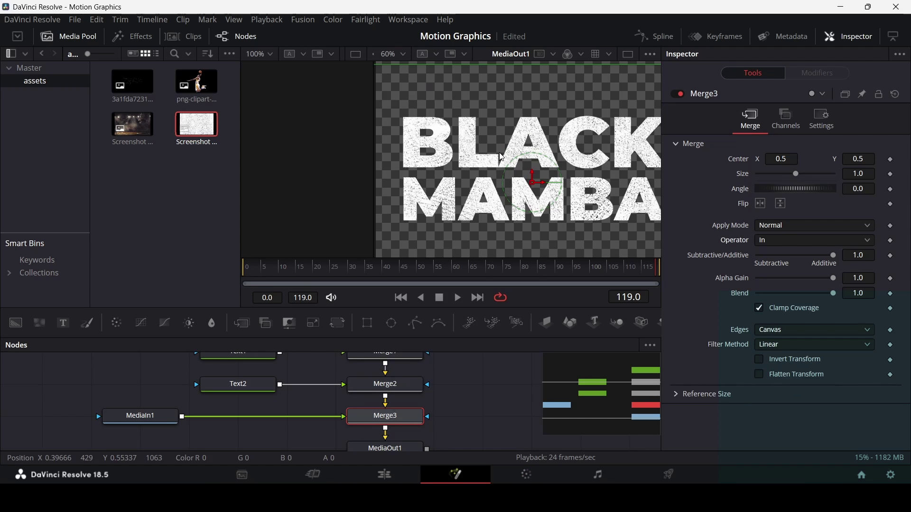
pyautogui.scroll(-3, 503, 158)
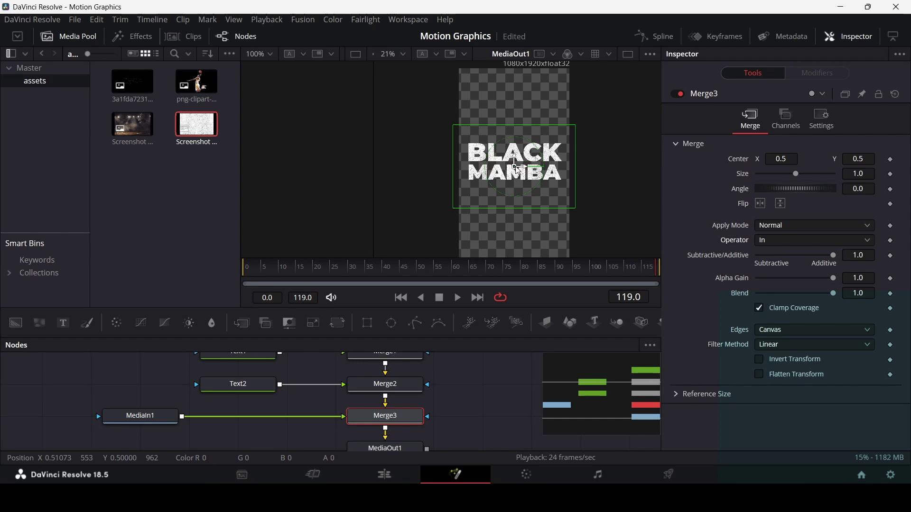
pyautogui.scroll(-2, 457, 389)
pyautogui.moveTo(392, 413); pyautogui.dragTo(393, 442)
pyautogui.scroll(-2, 425, 396)
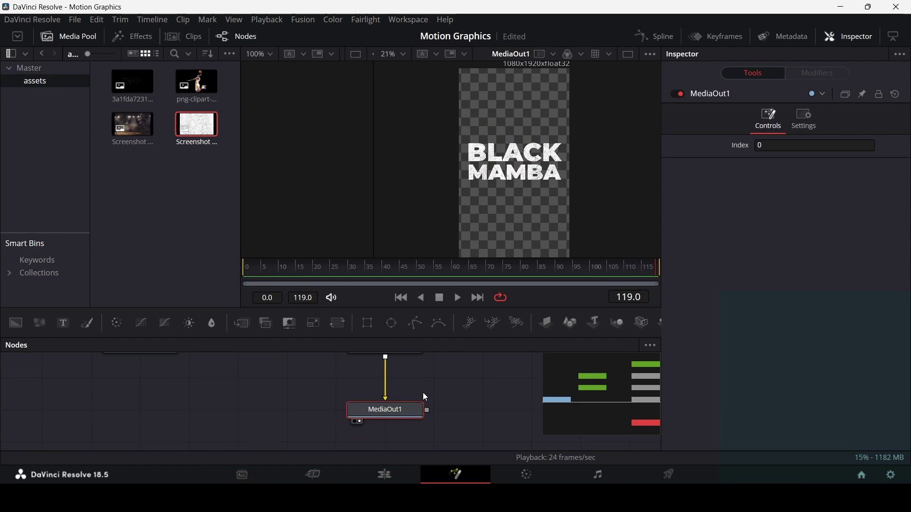
pyautogui.scroll(2, 433, 403)
pyautogui.moveTo(63, 323); pyautogui.dragTo(389, 398)
# Make Text3 read '1978 - 2020' in Montserrat Bold, yellow #fbff00, size 0.07.
pyautogui.click(138, 412)
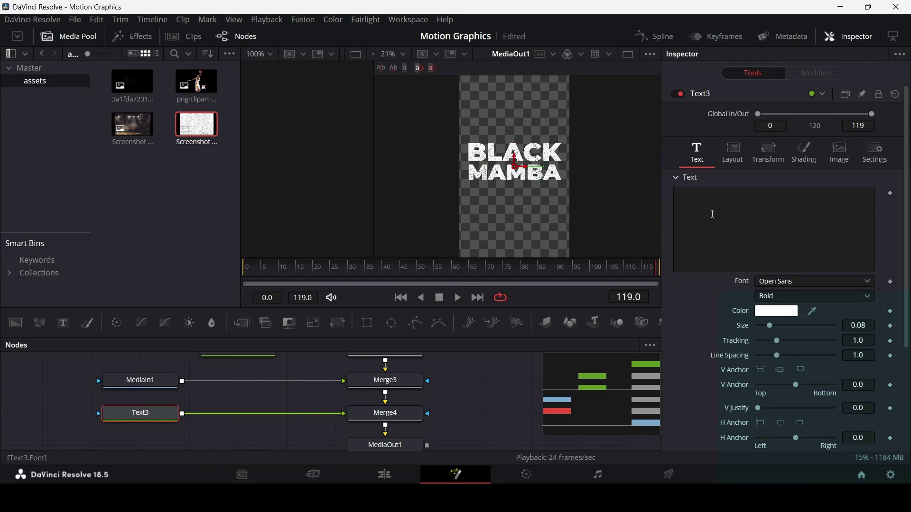
pyautogui.click(718, 232)
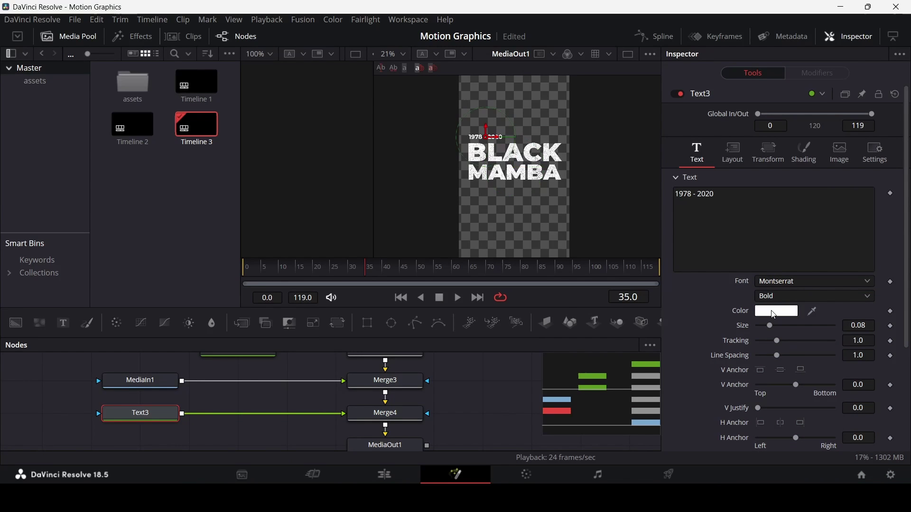
pyautogui.click(776, 311)
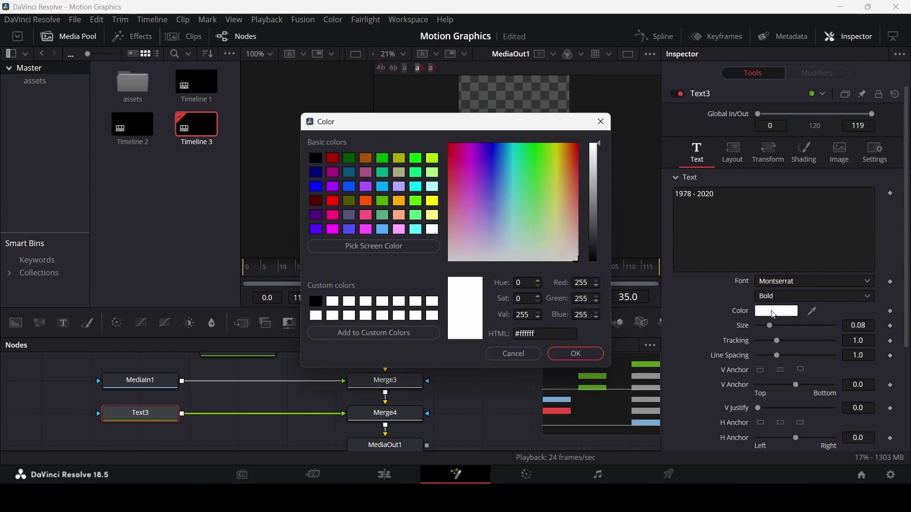
pyautogui.moveTo(528, 173); pyautogui.dragTo(560, 144)
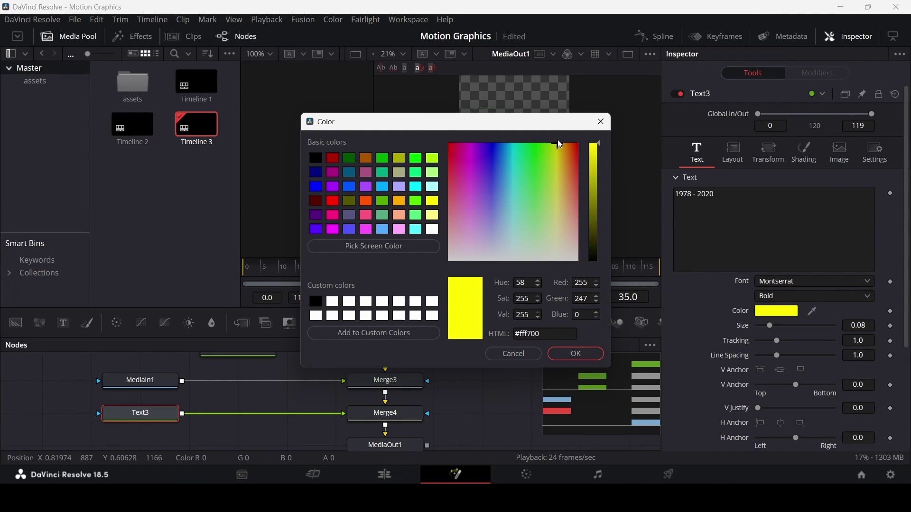
pyautogui.click(576, 354)
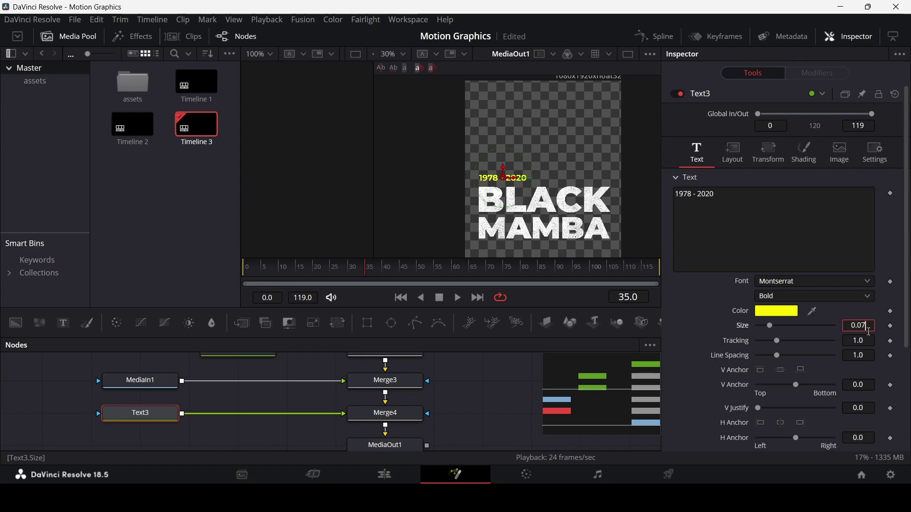
pyautogui.press('Tab')
# Move the output node lower in the node graph.
pyautogui.scroll(-3, 382, 389)
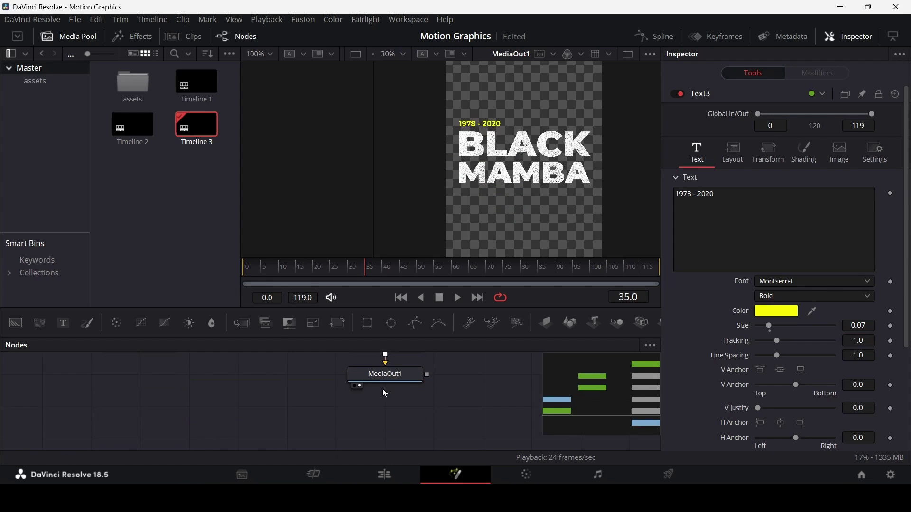
pyautogui.moveTo(391, 378); pyautogui.dragTo(394, 443)
pyautogui.scroll(3, 464, 396)
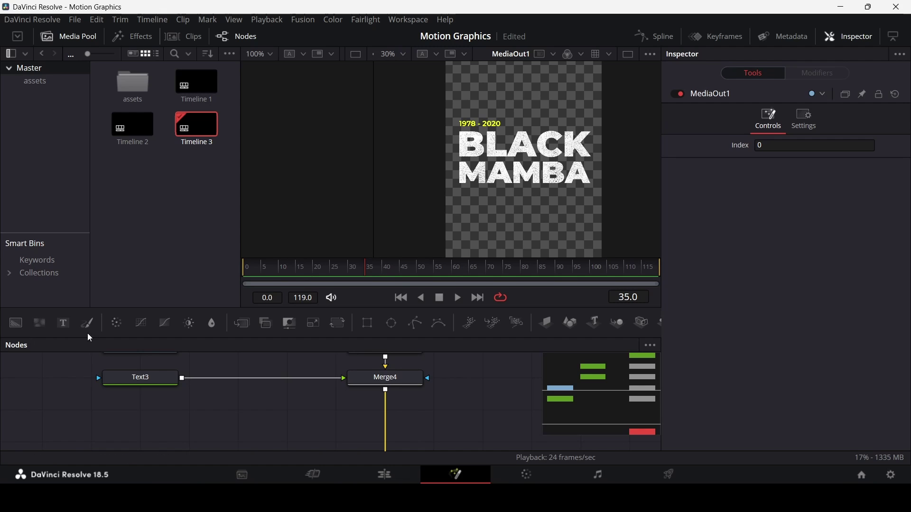
# Add a black Background2 masked by Rectangle1 and merge it over the poster via Merge5.
pyautogui.moveTo(368, 323); pyautogui.dragTo(93, 409)
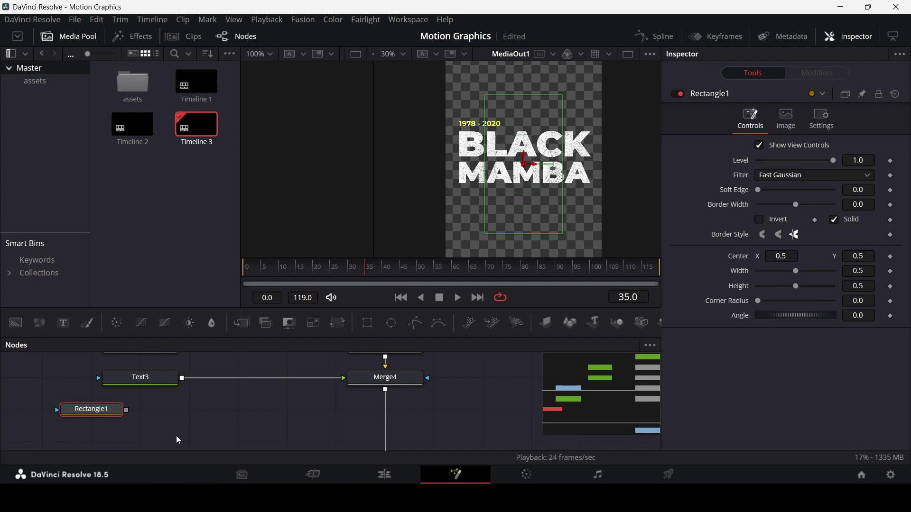
pyautogui.moveTo(15, 323); pyautogui.dragTo(217, 421)
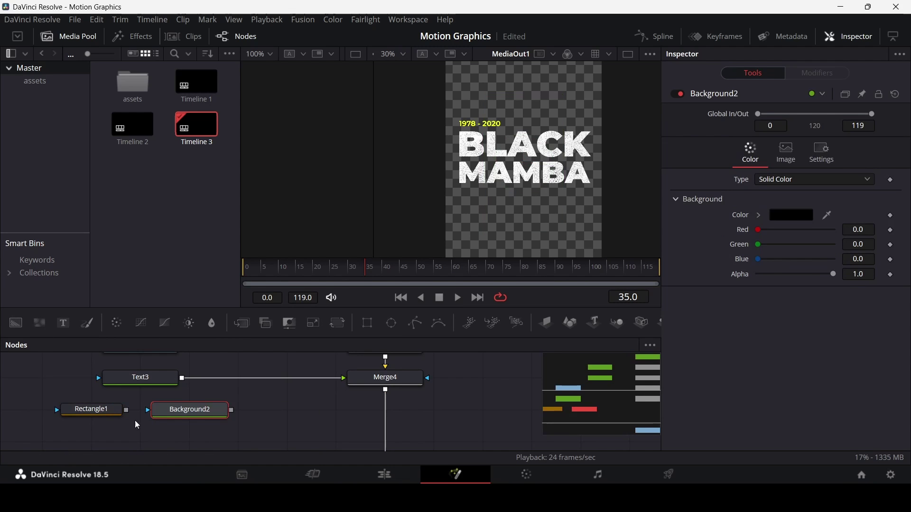
pyautogui.moveTo(127, 410); pyautogui.dragTo(177, 410)
pyautogui.moveTo(232, 409); pyautogui.dragTo(386, 410)
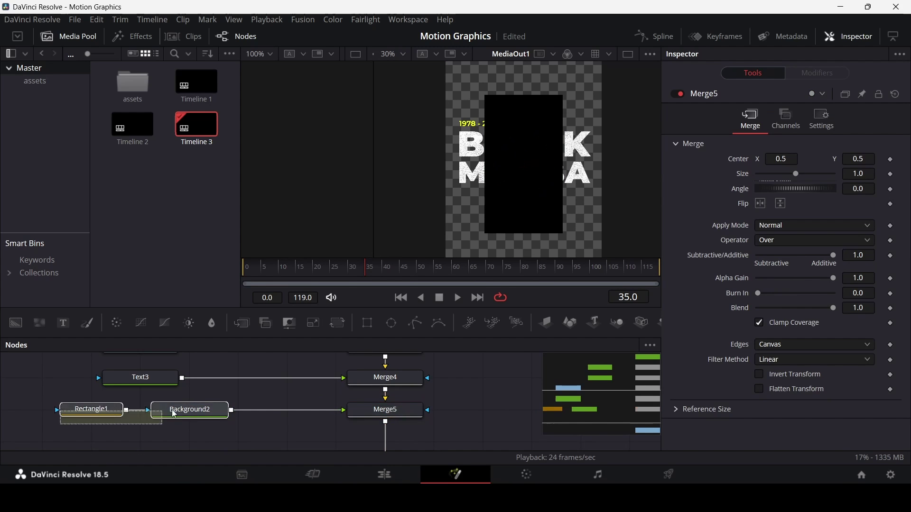
pyautogui.moveTo(87, 419); pyautogui.dragTo(136, 421)
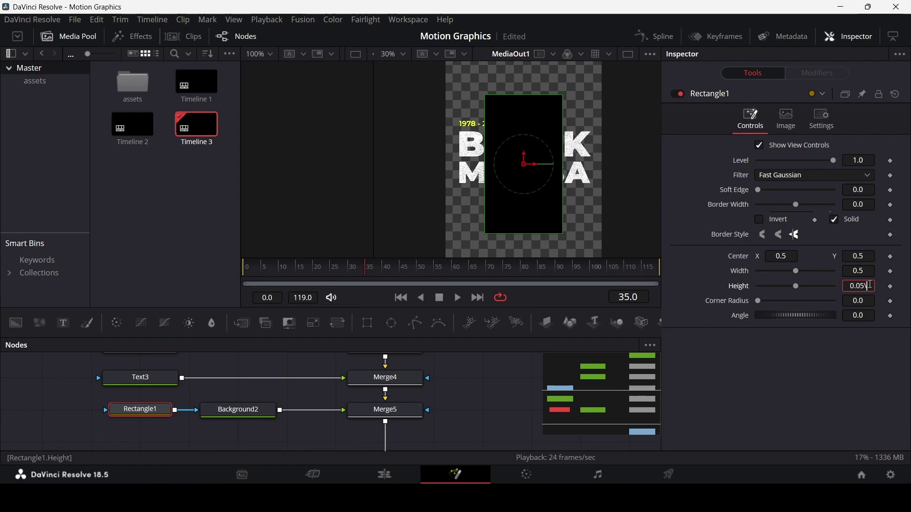
# Set the rectangle height to 0.05, place the bar under MAMBA, and add a Text+ node.
pyautogui.press('Tab')
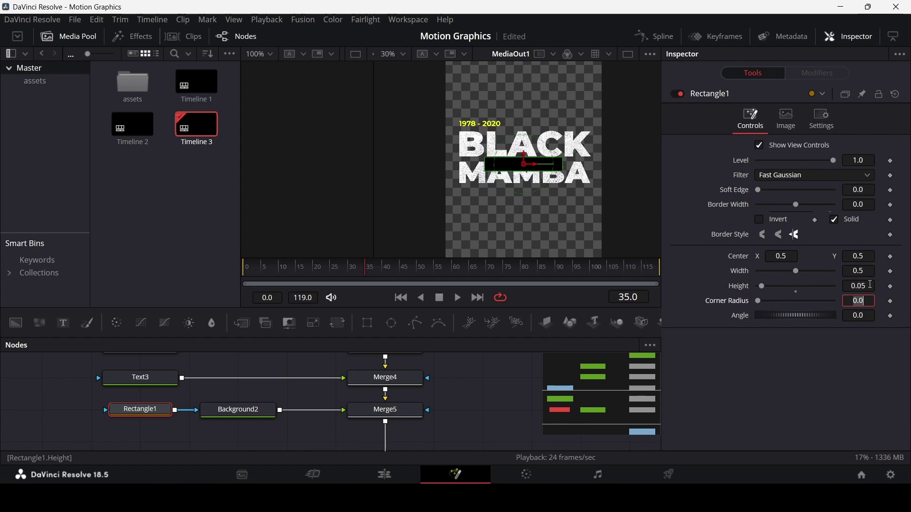
pyautogui.moveTo(525, 174); pyautogui.dragTo(550, 195)
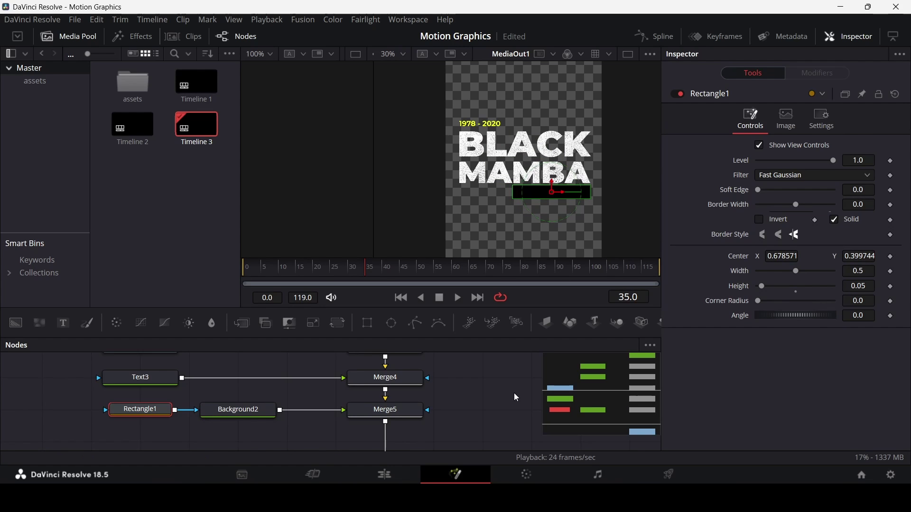
pyautogui.scroll(-2, 497, 392)
pyautogui.moveTo(63, 323); pyautogui.dragTo(385, 403)
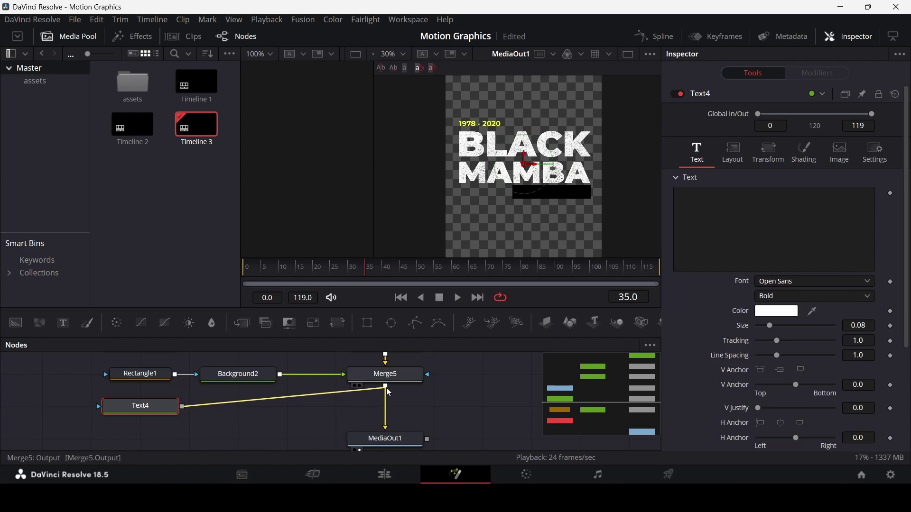
# Merge Text4 over the poster with 'KOBE BRYANT' in Montserrat Medium.
pyautogui.click(164, 411)
pyautogui.click(680, 225)
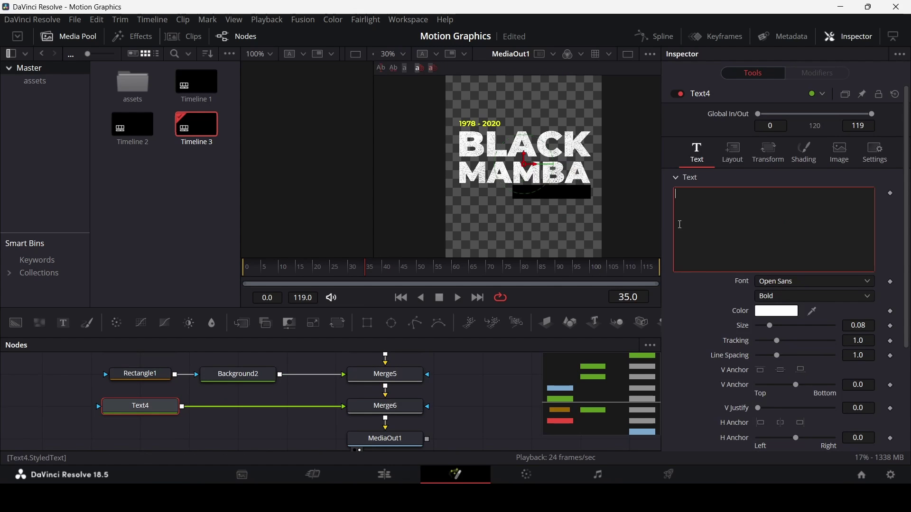
pyautogui.write('KOBE BRYANT')
pyautogui.click(787, 284)
pyautogui.click(787, 283)
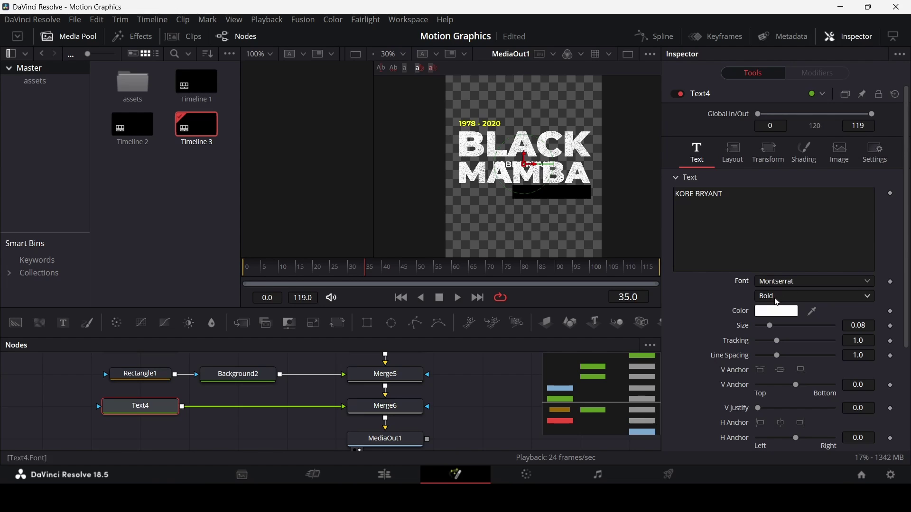
pyautogui.click(789, 296)
pyautogui.click(783, 114)
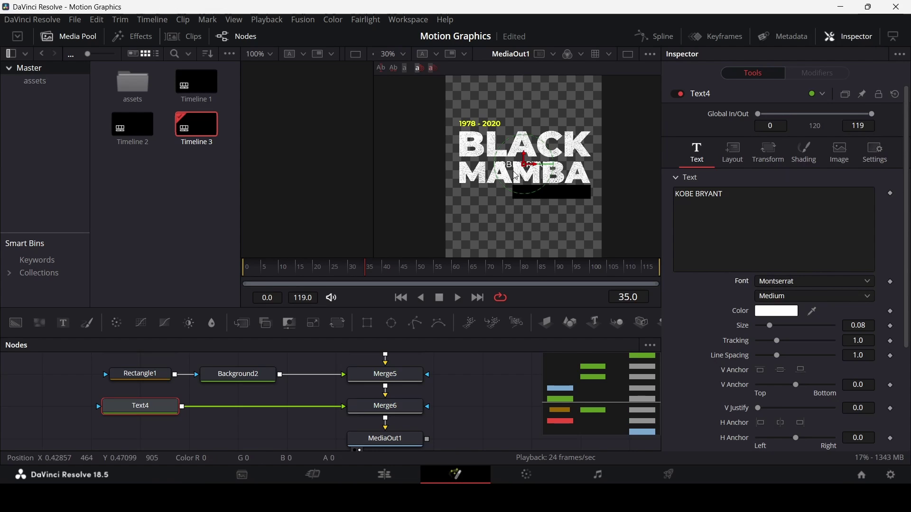
# Move KOBE BRYANT into the black bar at size 0.06 and shift it right.
pyautogui.moveTo(524, 164); pyautogui.dragTo(560, 197)
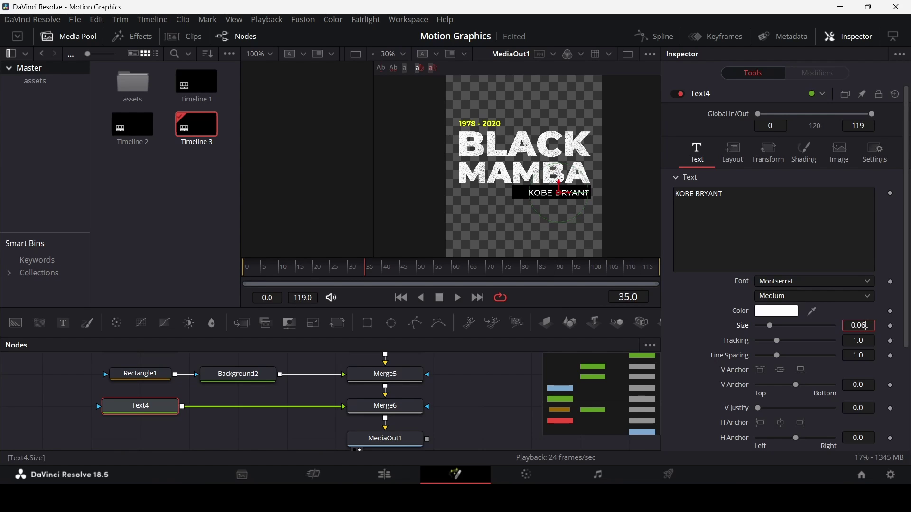
pyautogui.press('Tab')
pyautogui.scroll(5, 573, 220)
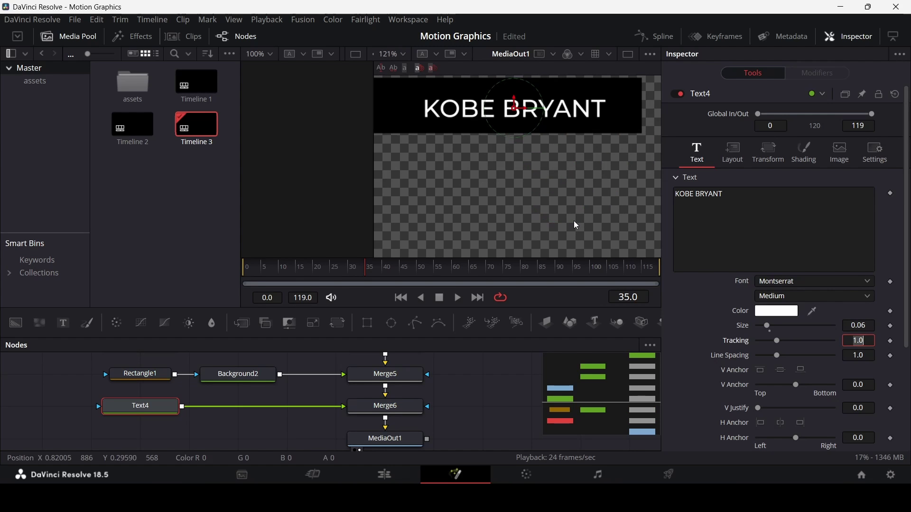
pyautogui.moveTo(514, 107); pyautogui.dragTo(539, 105)
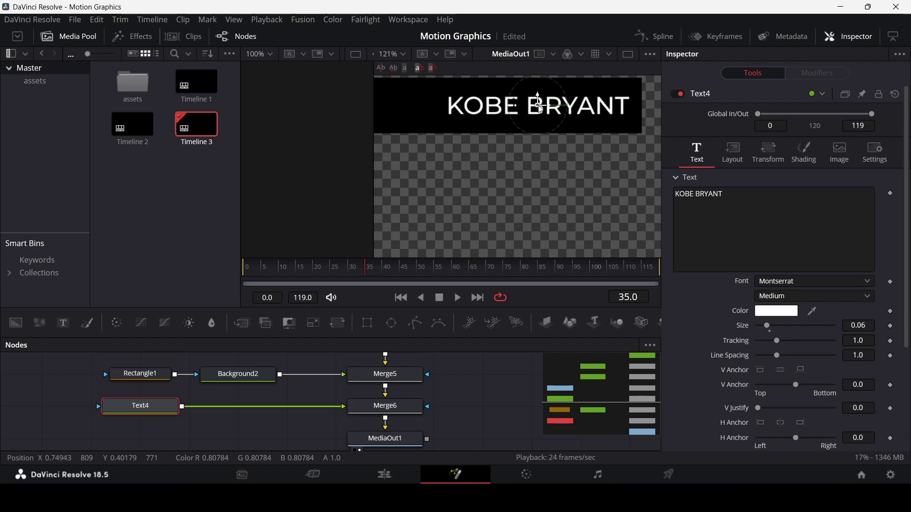
pyautogui.click(158, 380)
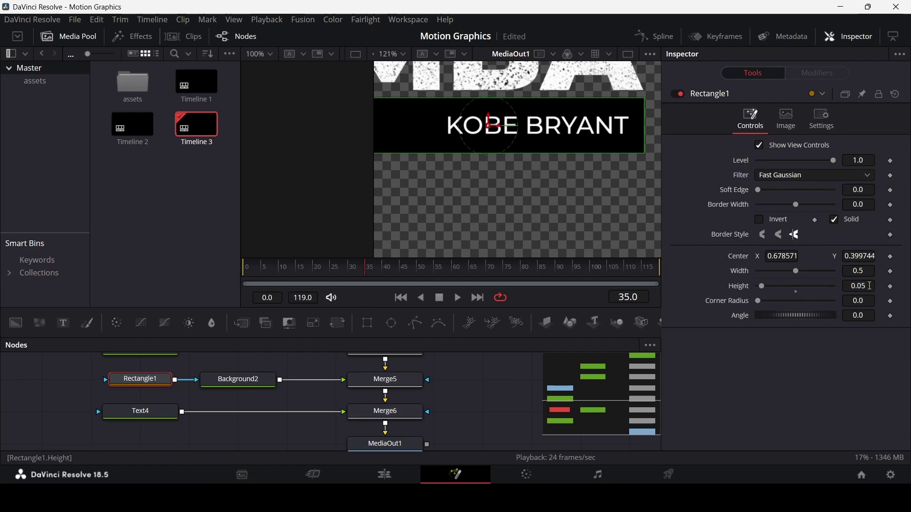
# Thin the black bar to 0.03 height and nudge it slightly upward.
pyautogui.click(871, 286)
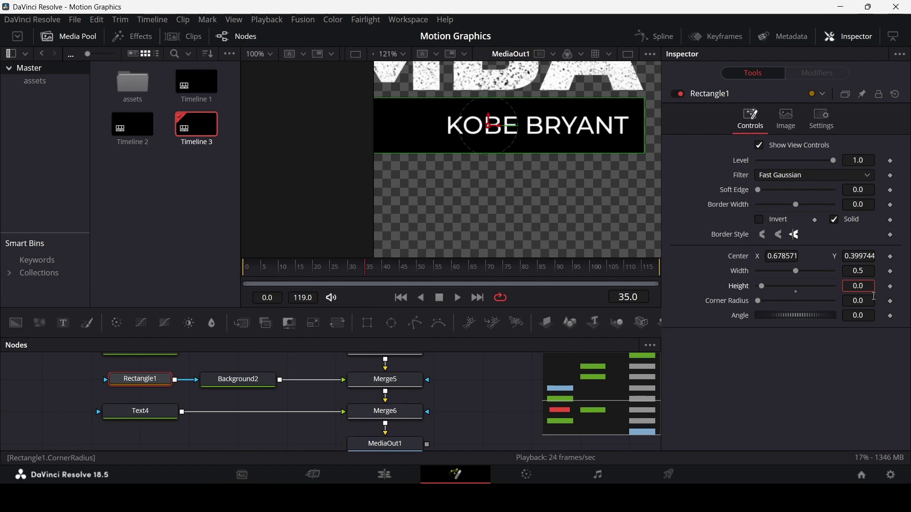
pyautogui.click(874, 298)
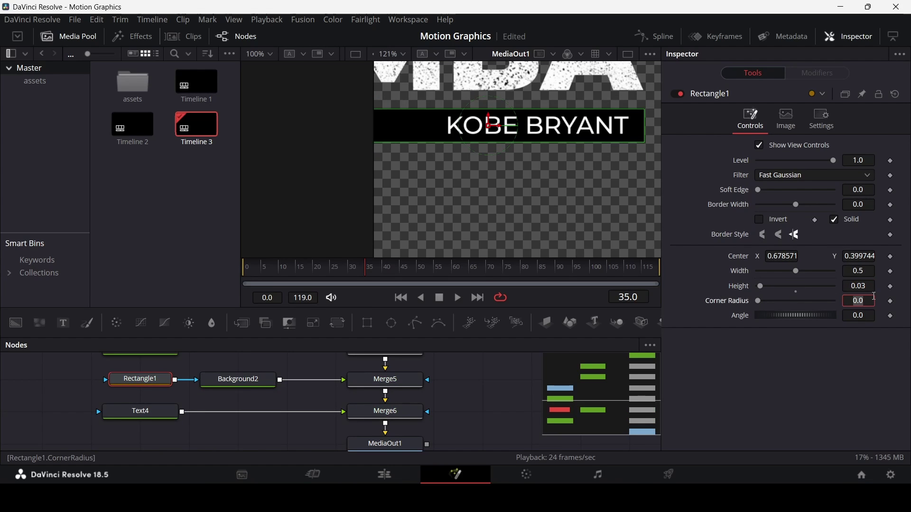
pyautogui.moveTo(497, 119); pyautogui.dragTo(488, 114)
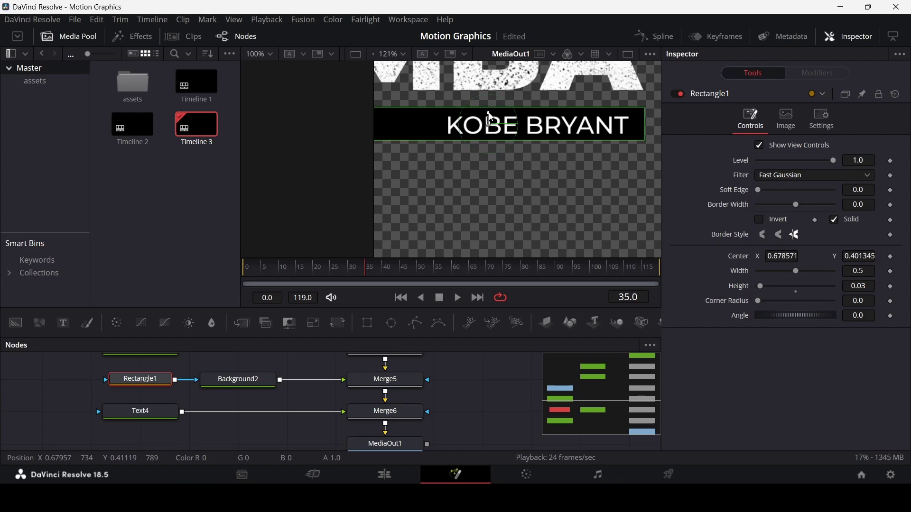
# Give KOBE BRYANT a gradient fill with the right stop moved to 0.577.
pyautogui.click(148, 412)
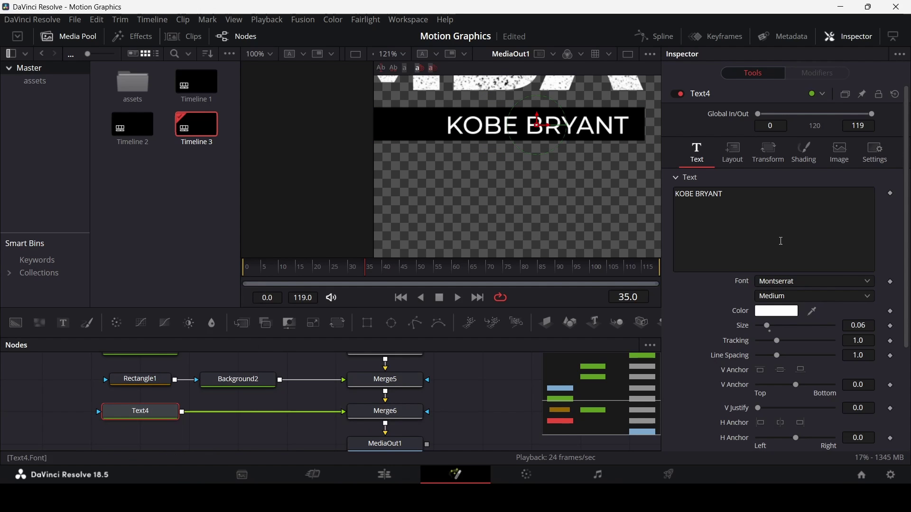
pyautogui.click(806, 152)
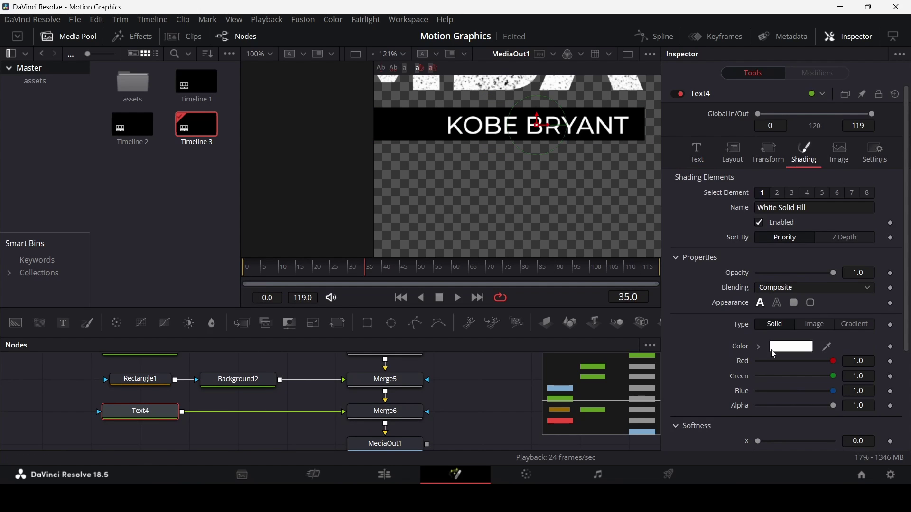
pyautogui.click(855, 325)
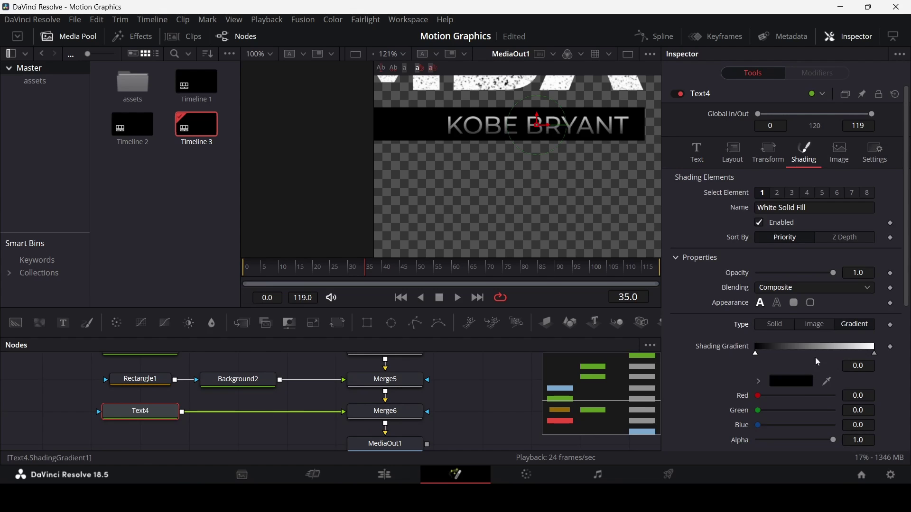
pyautogui.moveTo(875, 354); pyautogui.dragTo(823, 360)
pyautogui.scroll(-3, 503, 153)
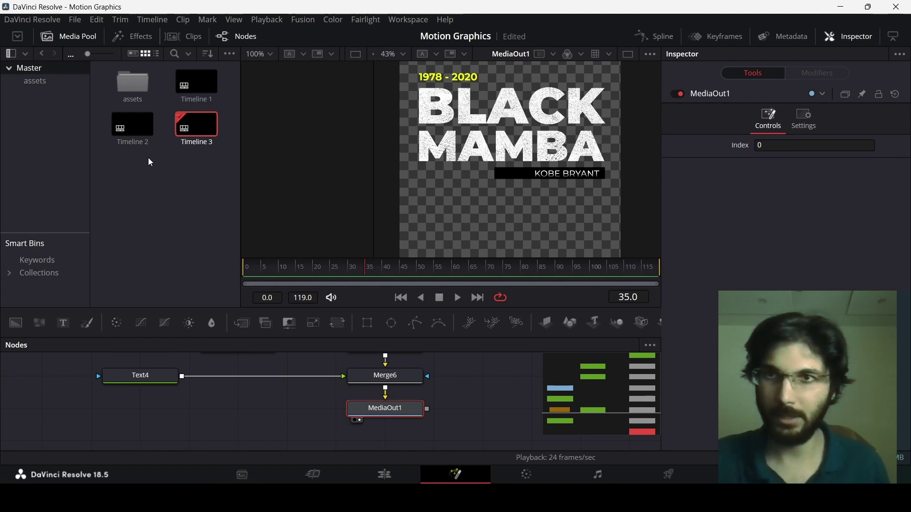
pyautogui.doubleClick(148, 99)
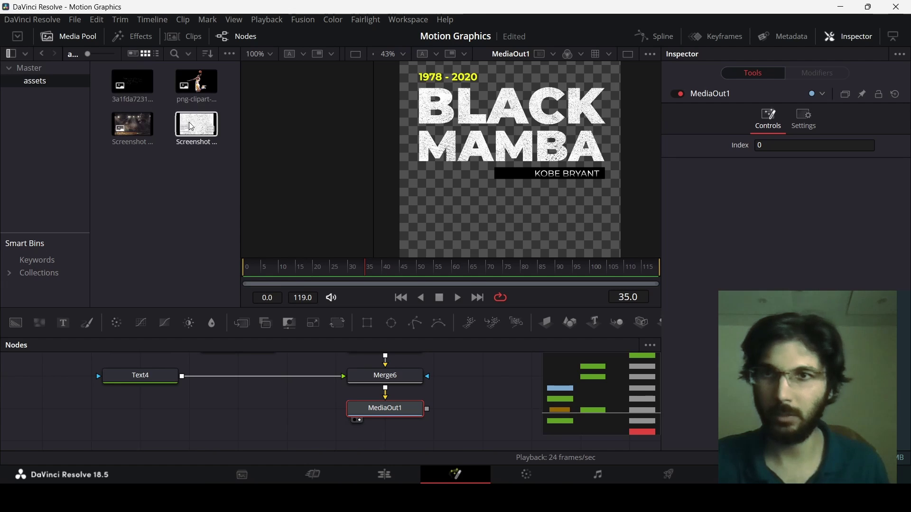
# Bring in the player clipart through a Transform into a new Merge7.
pyautogui.moveTo(196, 85); pyautogui.dragTo(163, 411)
pyautogui.click(338, 323)
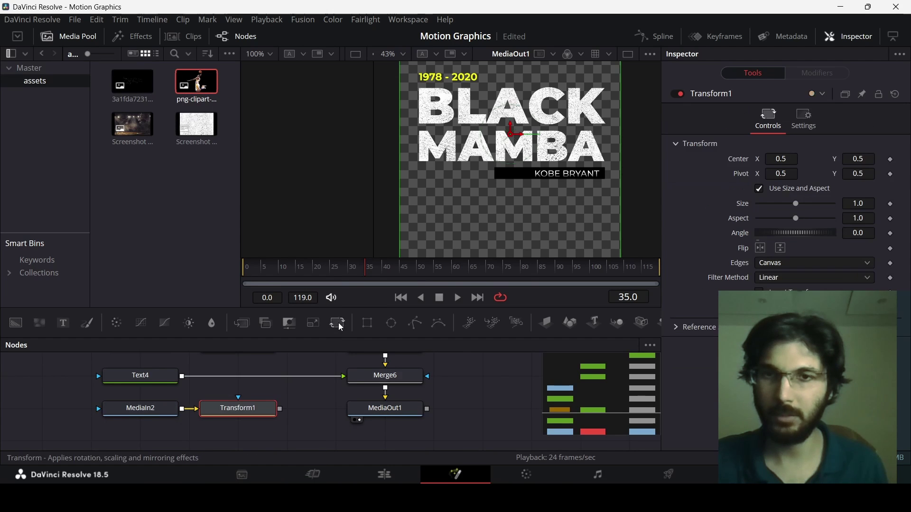
pyautogui.moveTo(280, 410); pyautogui.dragTo(385, 390)
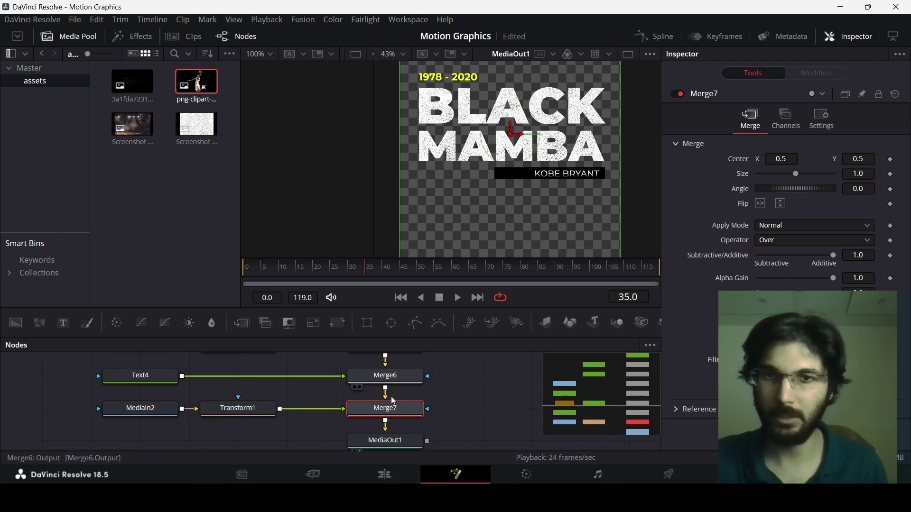
# Scale the player image to 3.0, shift it left, and go to frame 119.
pyautogui.click(238, 411)
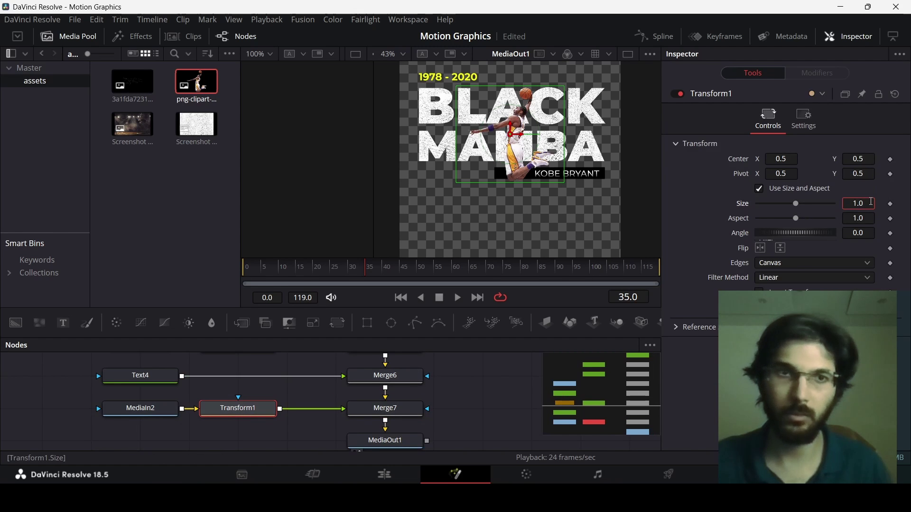
pyautogui.press('BackSpace')
pyautogui.press('BackSpace')
pyautogui.press('BackSpace')
pyautogui.write('3')
pyautogui.press('Tab')
pyautogui.scroll(-2, 552, 169)
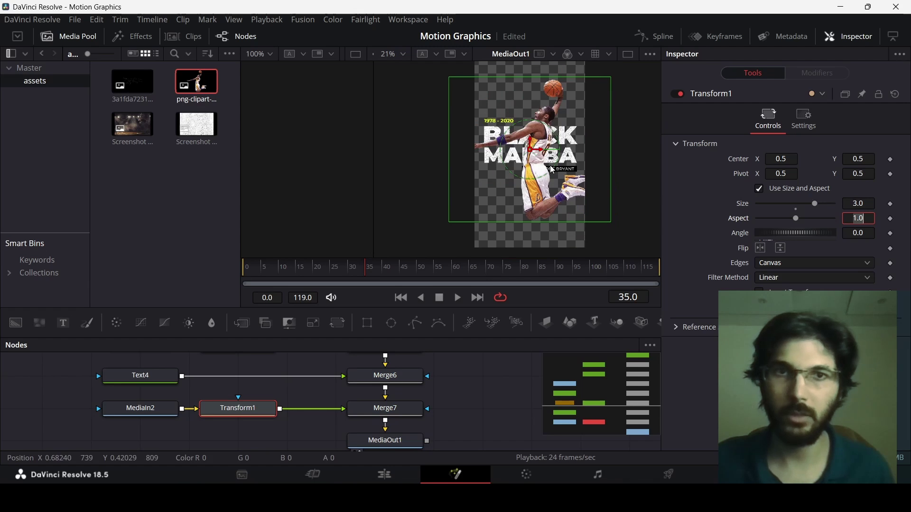
pyautogui.moveTo(546, 153); pyautogui.dragTo(517, 156)
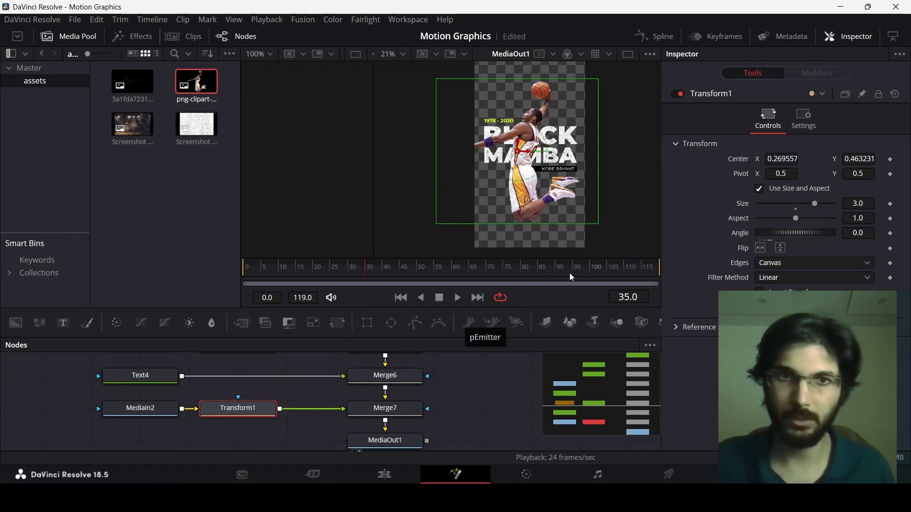
pyautogui.moveTo(570, 272); pyautogui.dragTo(678, 275)
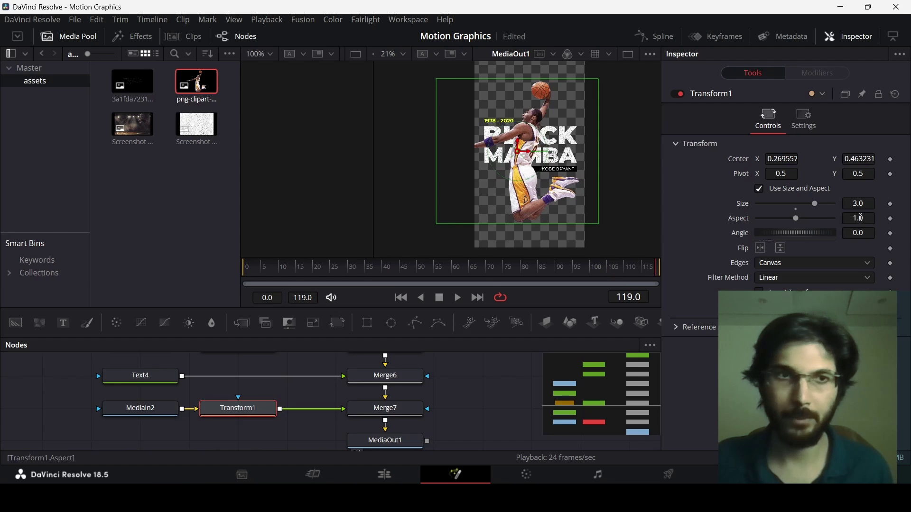
# Keyframe Transform1 Center and Angle at frame 119, then set Center X 0.331557 and Angle -5 at frame 0.
pyautogui.click(891, 159)
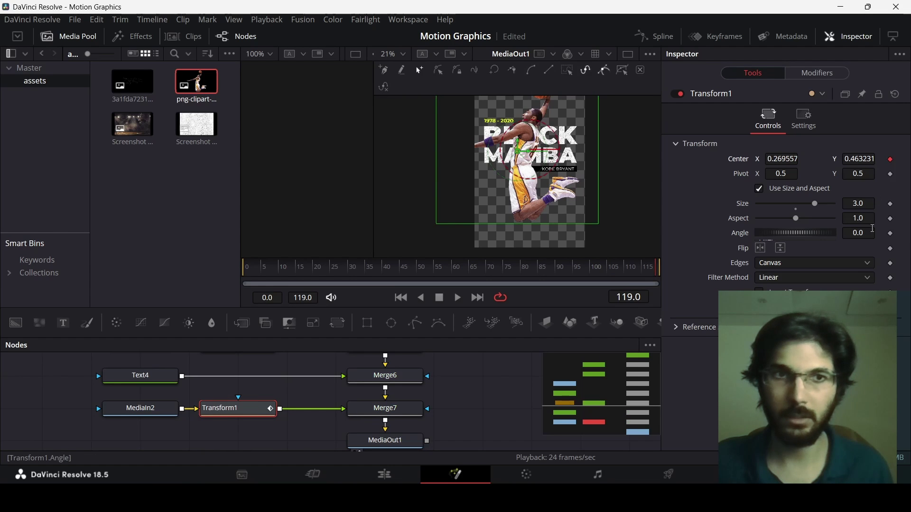
pyautogui.moveTo(660, 267); pyautogui.dragTo(225, 283)
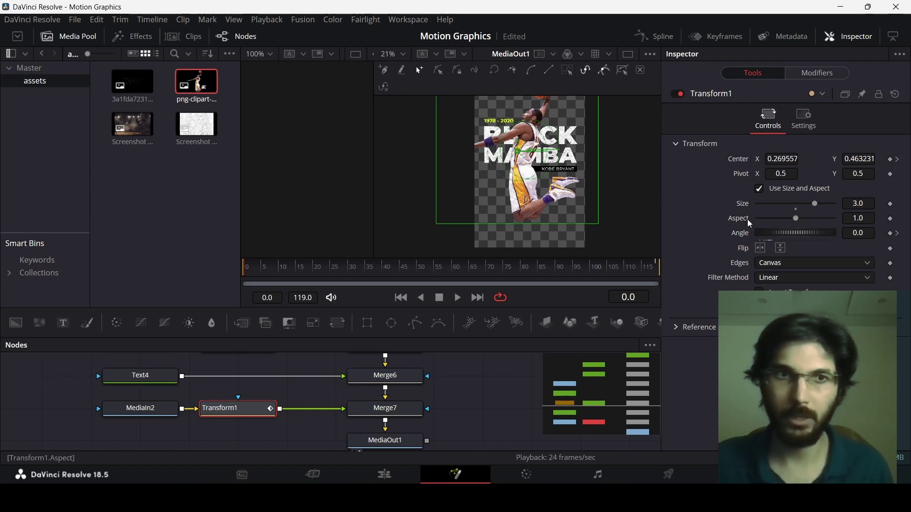
pyautogui.moveTo(790, 159); pyautogui.dragTo(818, 159)
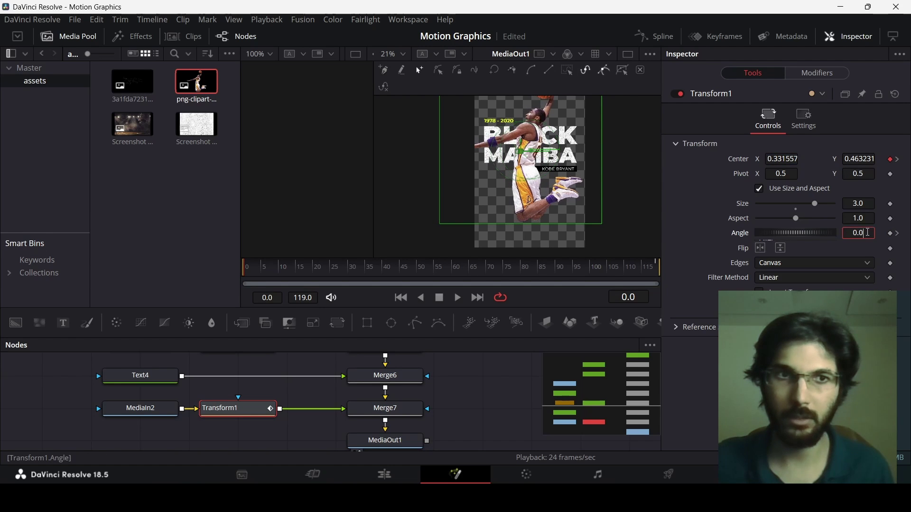
pyautogui.moveTo(868, 233); pyautogui.dragTo(850, 233)
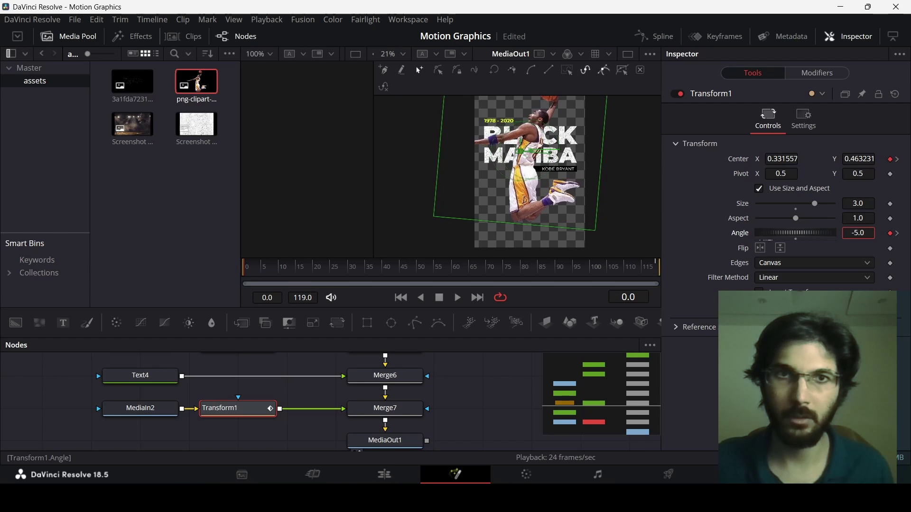
# Play back the animation and bring another image into the node graph as MediaIn3.
pyautogui.click(466, 377)
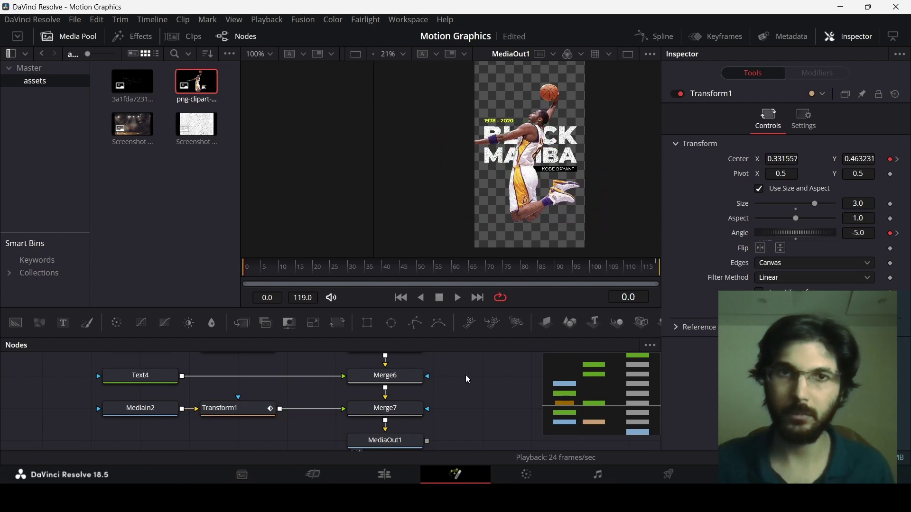
pyautogui.press('space')
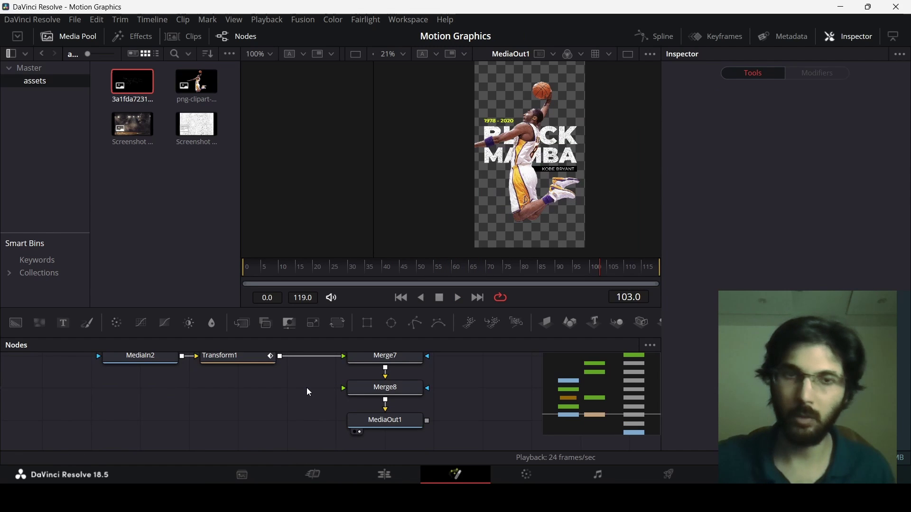
pyautogui.moveTo(131, 94); pyautogui.dragTo(91, 387)
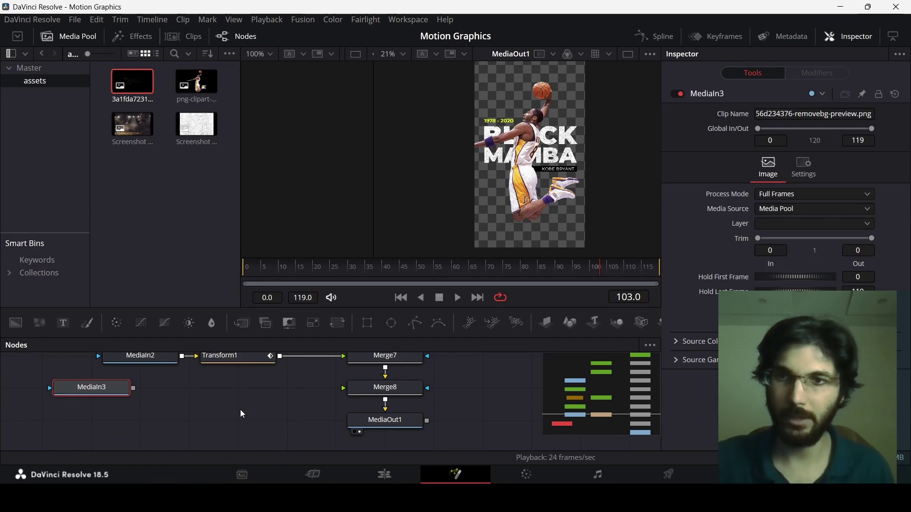
# Add a white Background3 node feeding through Transform2 into Merge8.
pyautogui.moveTo(16, 323); pyautogui.dragTo(194, 389)
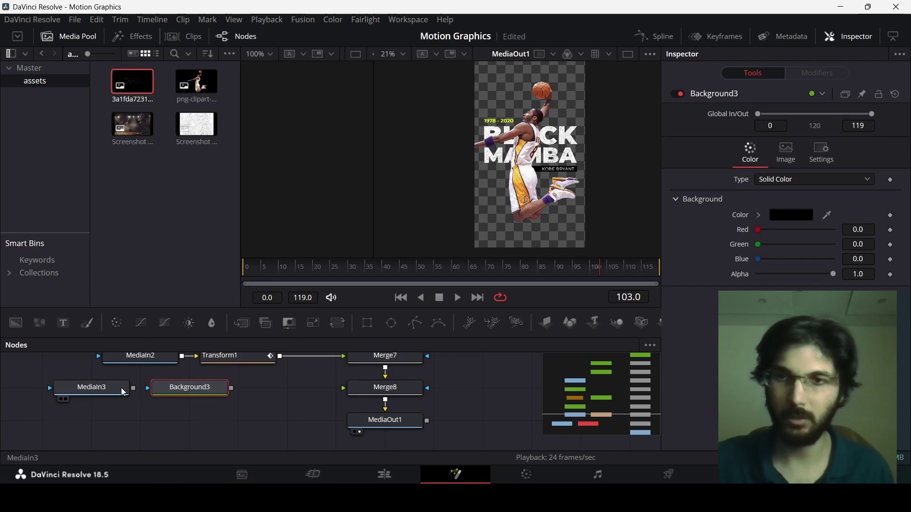
pyautogui.moveTo(134, 389); pyautogui.dragTo(192, 397)
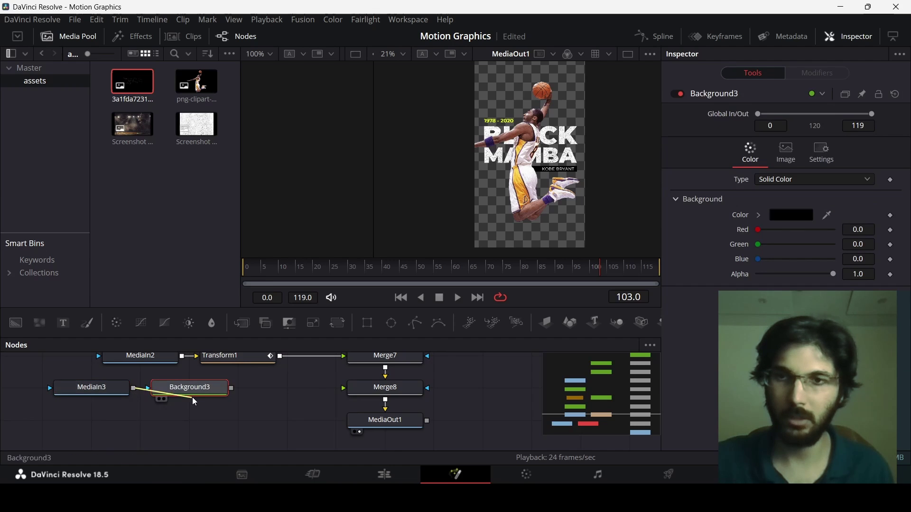
pyautogui.click(338, 323)
pyautogui.moveTo(331, 389); pyautogui.dragTo(402, 388)
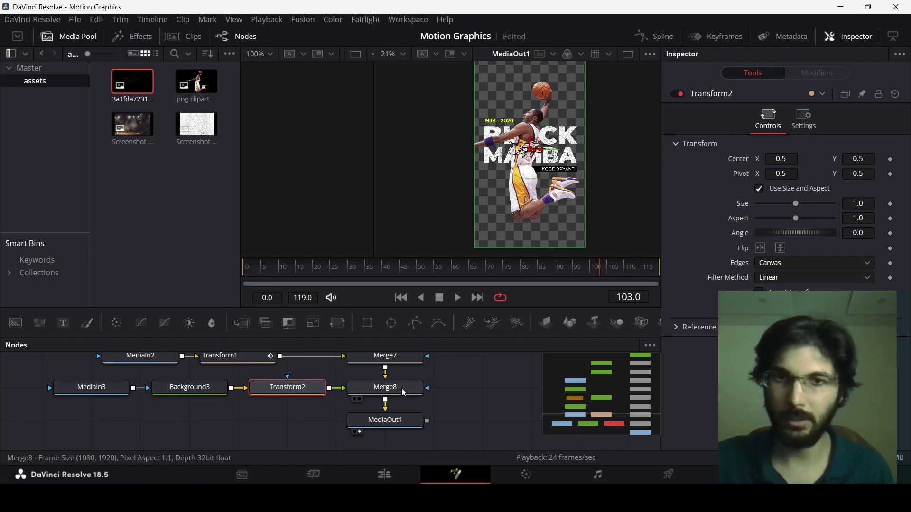
pyautogui.click(190, 392)
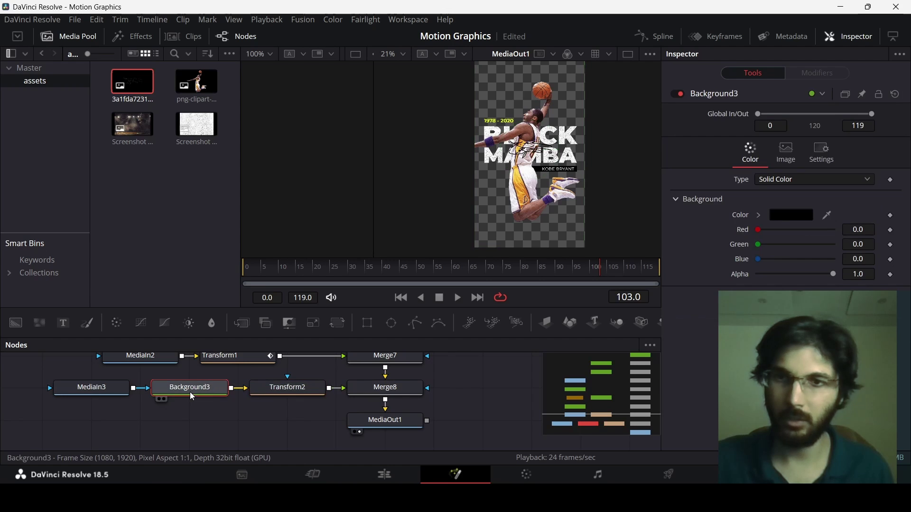
pyautogui.click(759, 216)
pyautogui.click(758, 222)
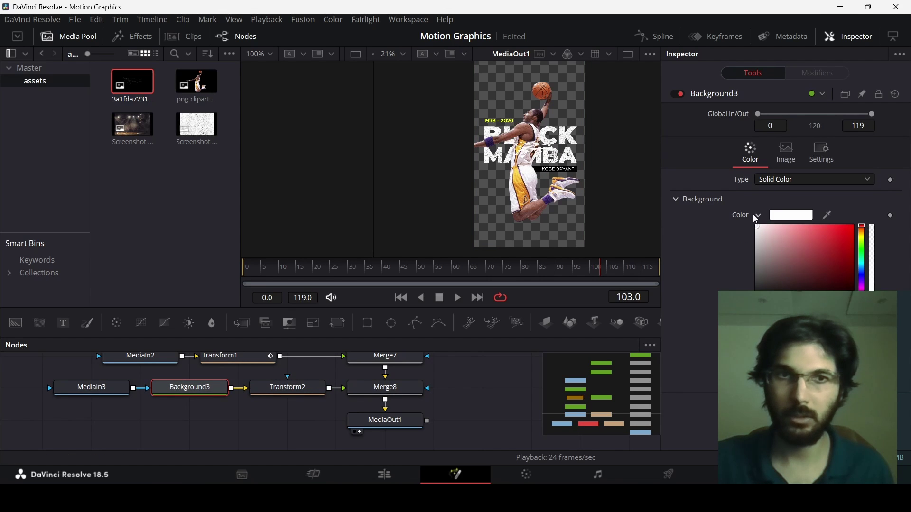
pyautogui.click(759, 216)
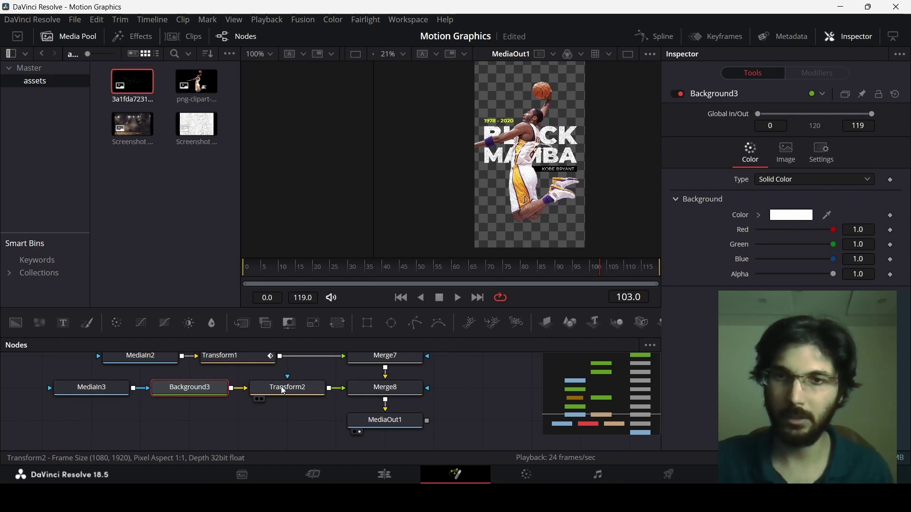
# Scale the signature's Transform2 to size 2 and move it down over the player's legs.
pyautogui.click(300, 394)
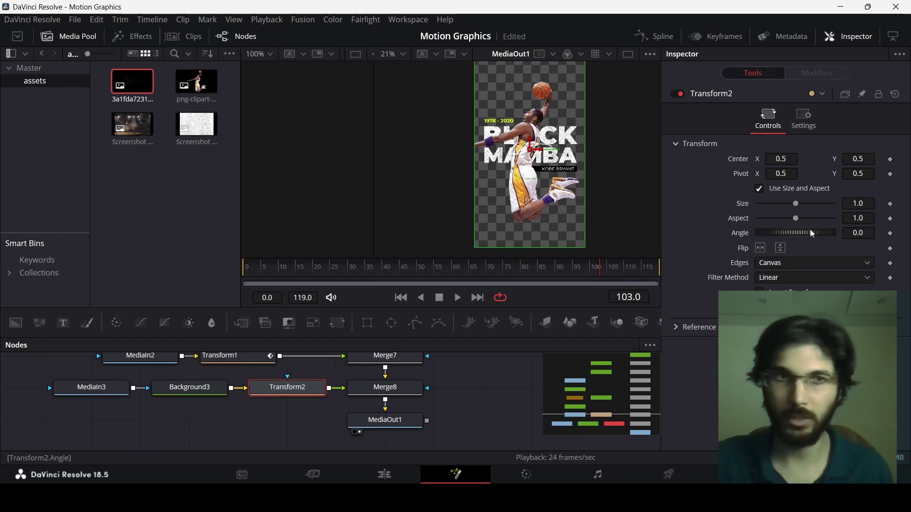
pyautogui.click(865, 202)
pyautogui.write('2')
pyautogui.press('Tab')
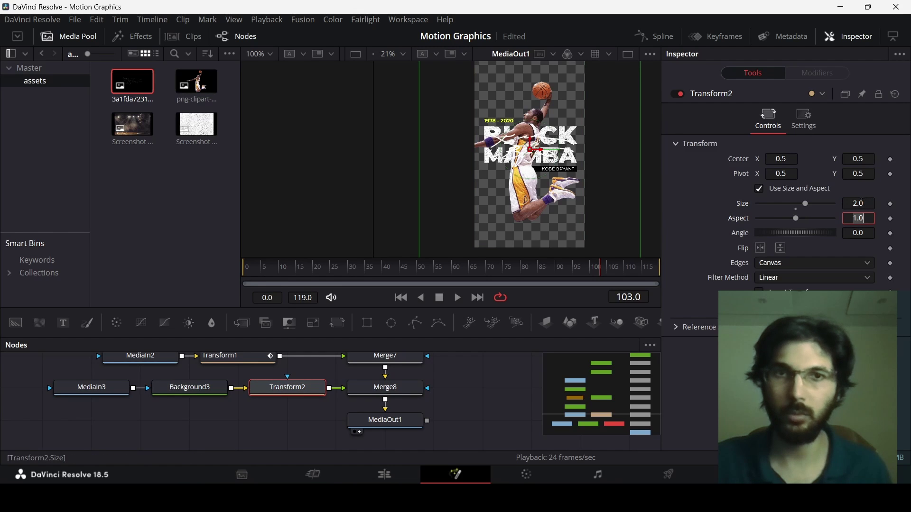
pyautogui.moveTo(531, 140); pyautogui.dragTo(531, 190)
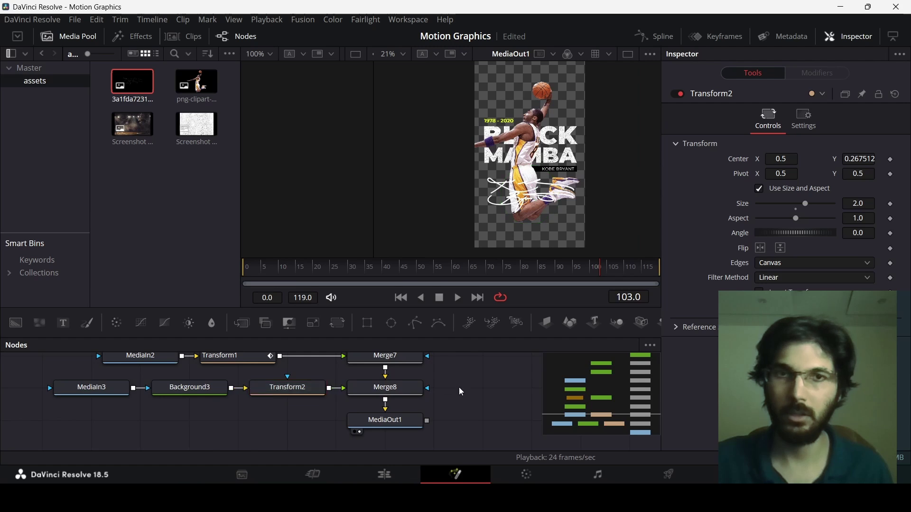
# Shift MediaIn2 and Transform1 left to make room in the node graph.
pyautogui.scroll(-3, 463, 394)
pyautogui.scroll(2, 531, 207)
pyautogui.scroll(1, 531, 207)
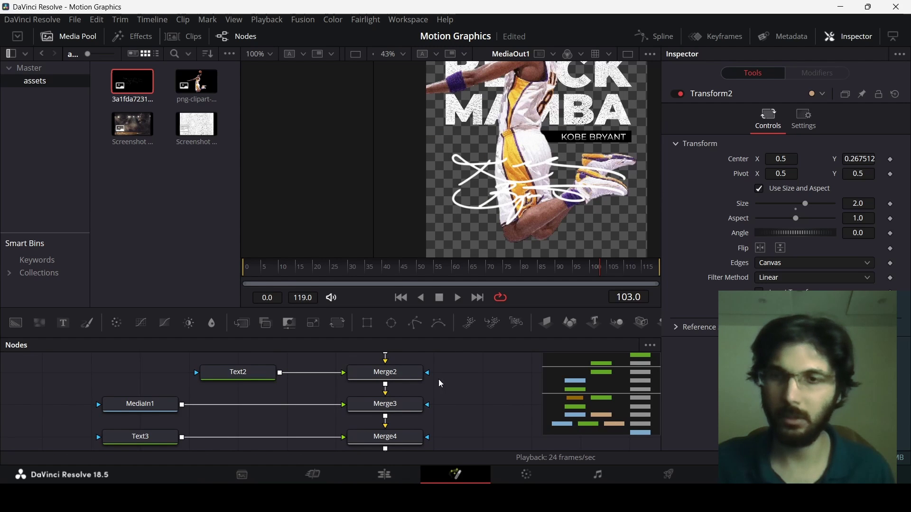
pyautogui.scroll(-1, 435, 392)
pyautogui.scroll(-1, 434, 393)
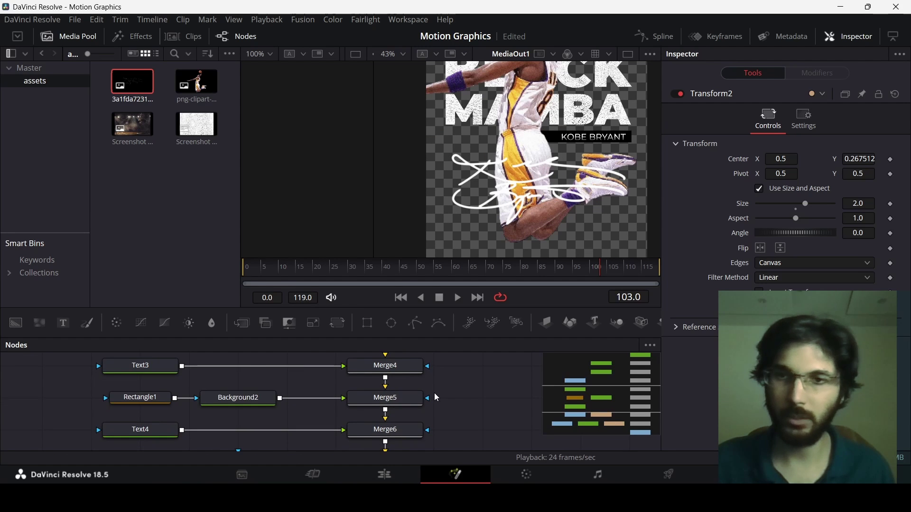
pyautogui.scroll(-2, 407, 405)
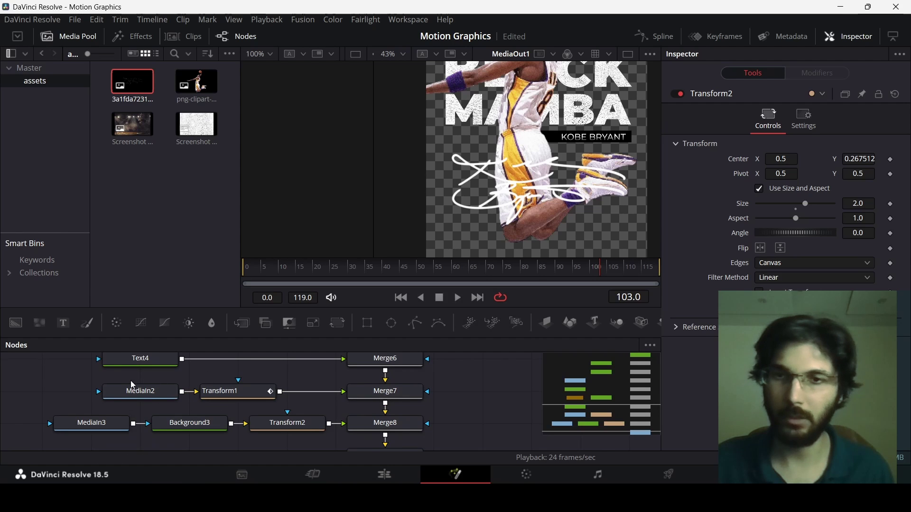
pyautogui.moveTo(133, 385); pyautogui.dragTo(151, 396)
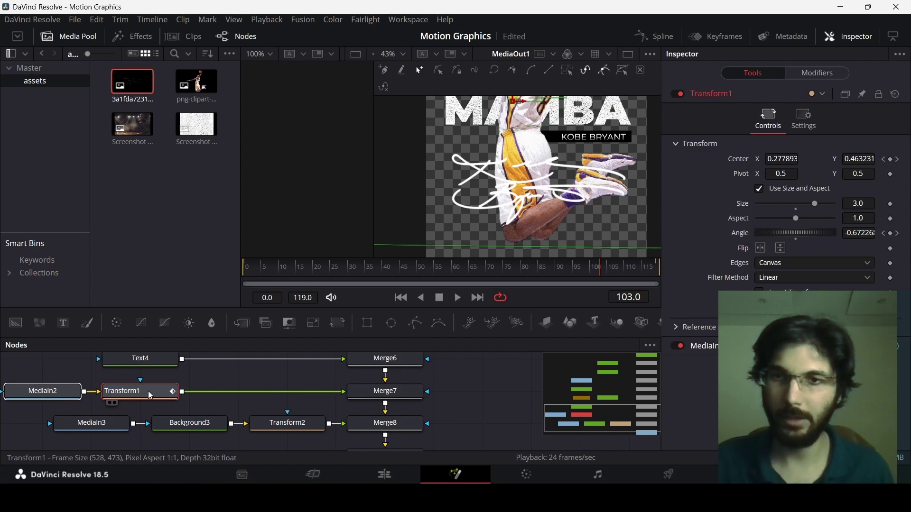
# Insert ColorCorrector1 with gain 0.41 before Merge7 and add a Rectangle2 mask node.
pyautogui.click(116, 323)
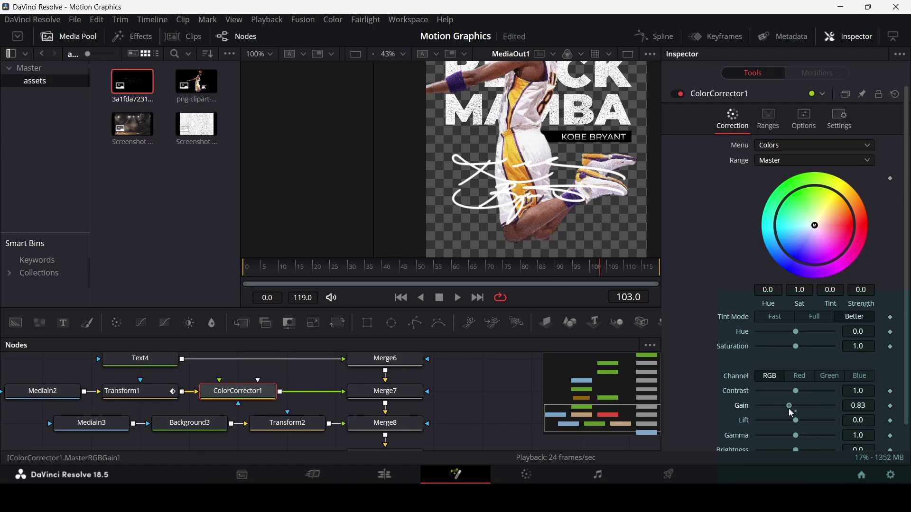
pyautogui.moveTo(791, 412); pyautogui.dragTo(775, 412)
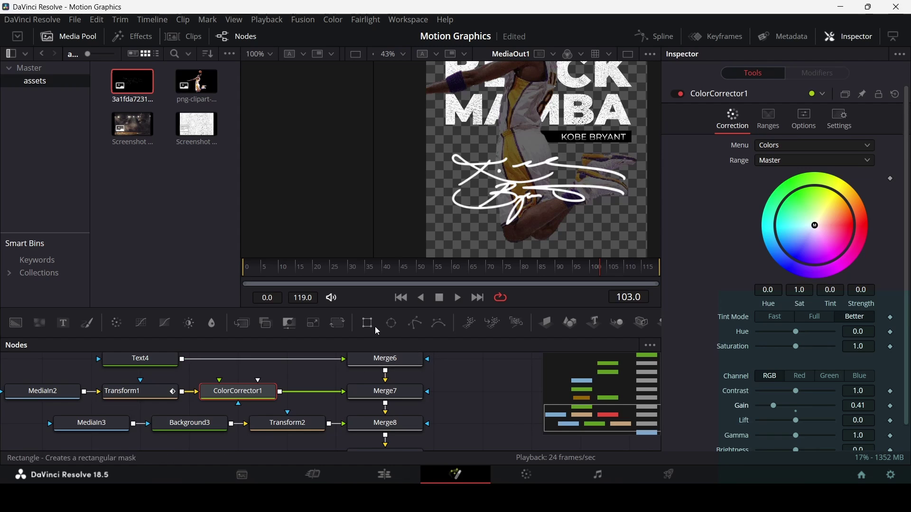
pyautogui.moveTo(378, 331); pyautogui.dragTo(251, 395)
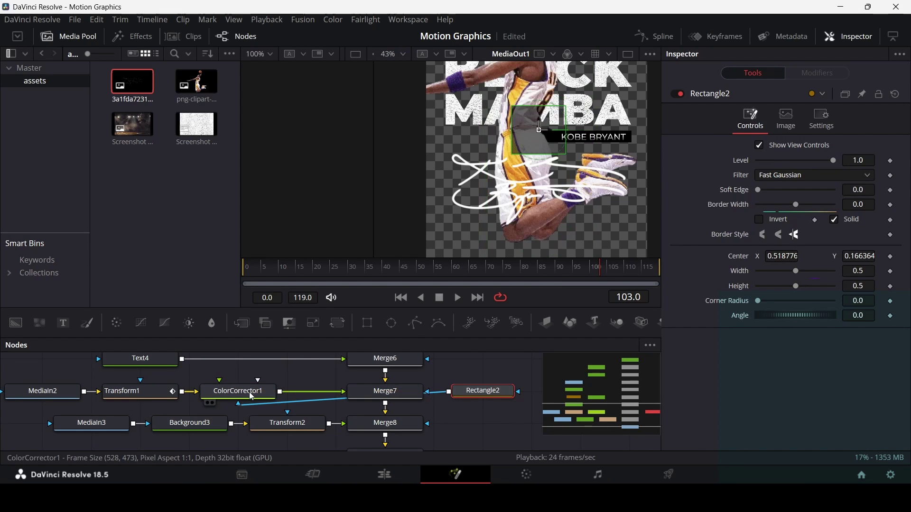
# Set Rectangle2 to width 5 and soft edge 0.2, placed low on the poster.
pyautogui.moveTo(797, 272); pyautogui.dragTo(849, 289)
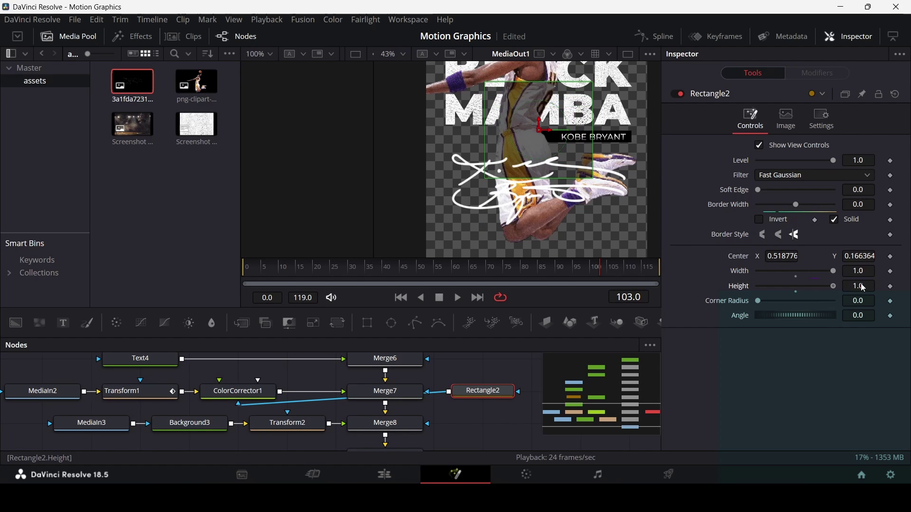
pyautogui.moveTo(541, 129); pyautogui.dragTo(537, 197)
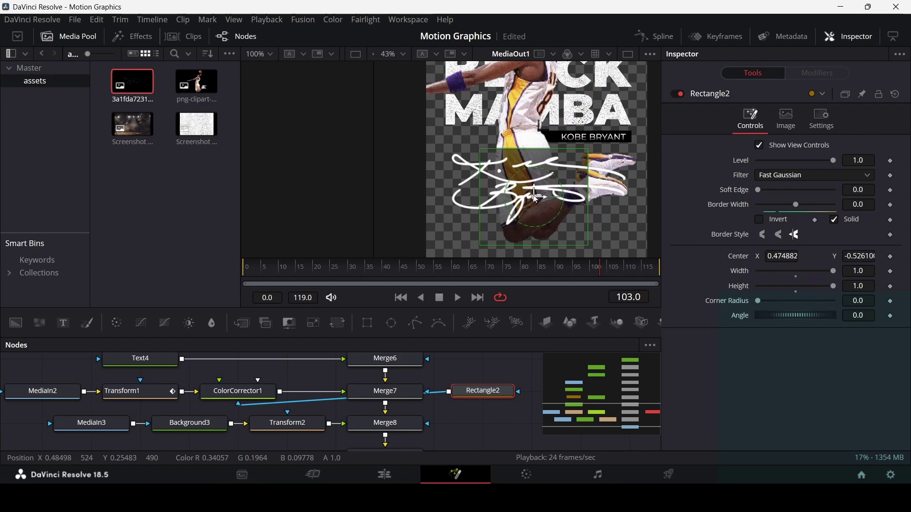
pyautogui.click(863, 271)
pyautogui.write('5')
pyautogui.press('Tab')
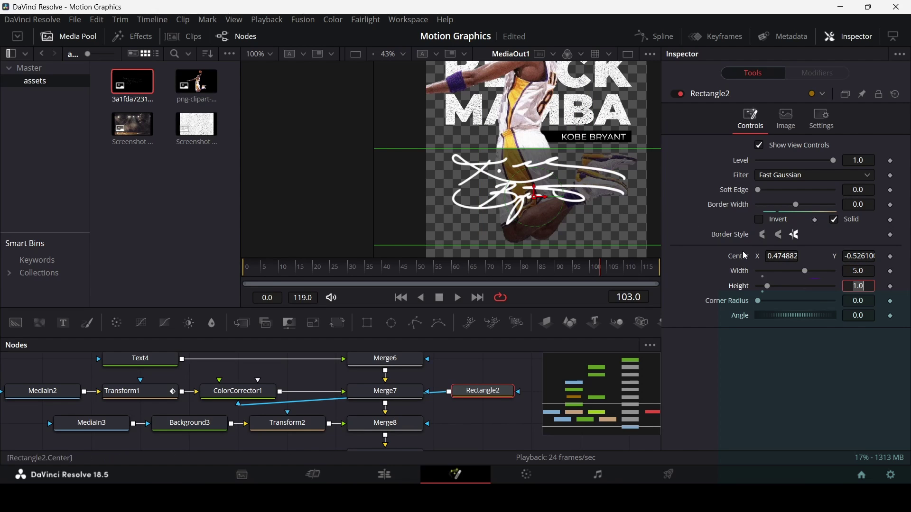
pyautogui.moveTo(759, 190); pyautogui.dragTo(837, 194)
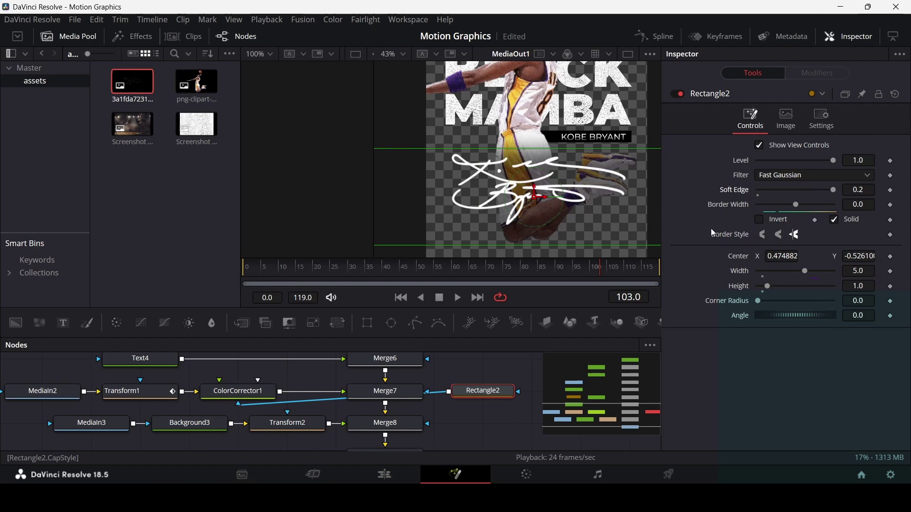
pyautogui.moveTo(537, 194); pyautogui.dragTo(536, 194)
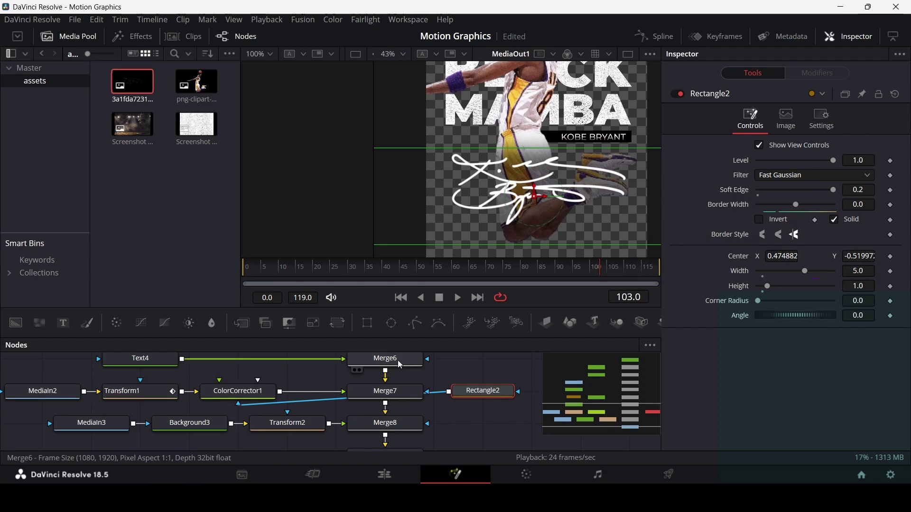
# Raise ColorCorrector1's gain to 0.56.
pyautogui.click(249, 393)
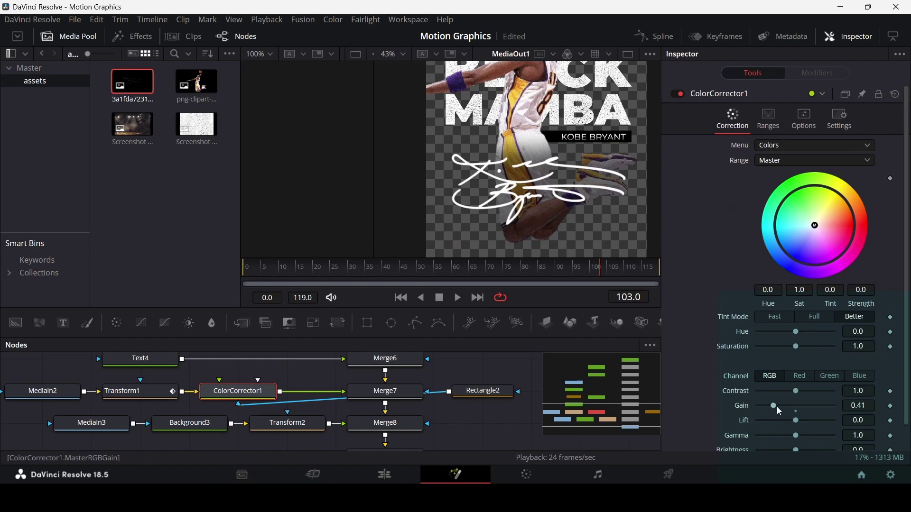
pyautogui.moveTo(776, 406); pyautogui.dragTo(778, 407)
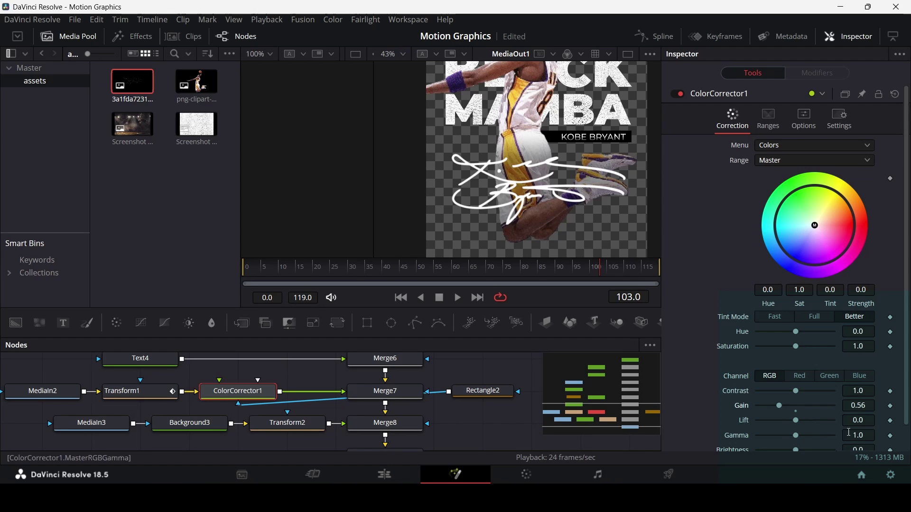
pyautogui.click(497, 423)
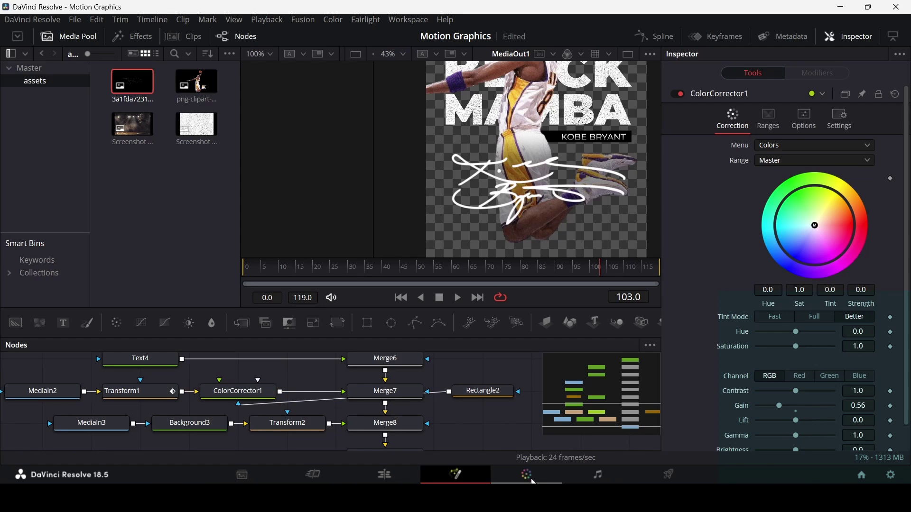
# Reposition Rectangle2 and reconnect it as Merge7's mask.
pyautogui.moveTo(489, 392); pyautogui.dragTo(263, 371)
pyautogui.scroll(-3, 319, 380)
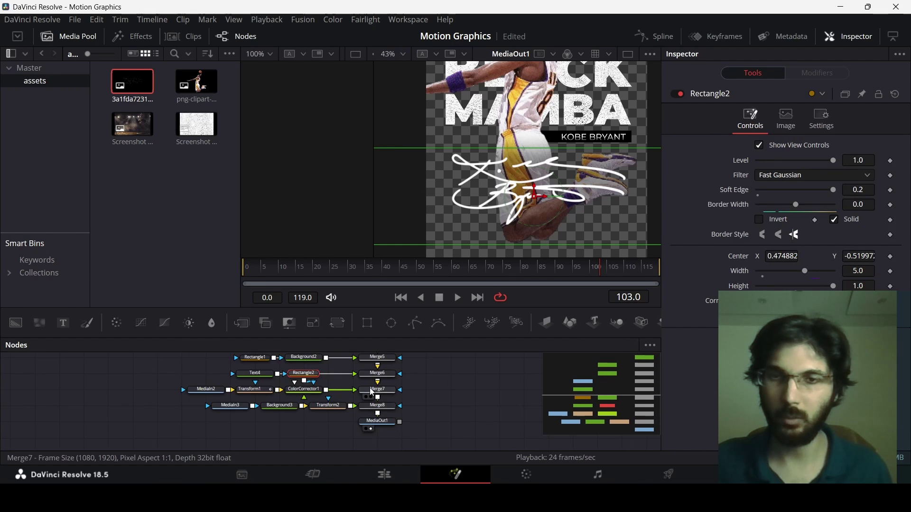
pyautogui.moveTo(319, 379); pyautogui.dragTo(442, 396)
pyautogui.scroll(-2, 548, 154)
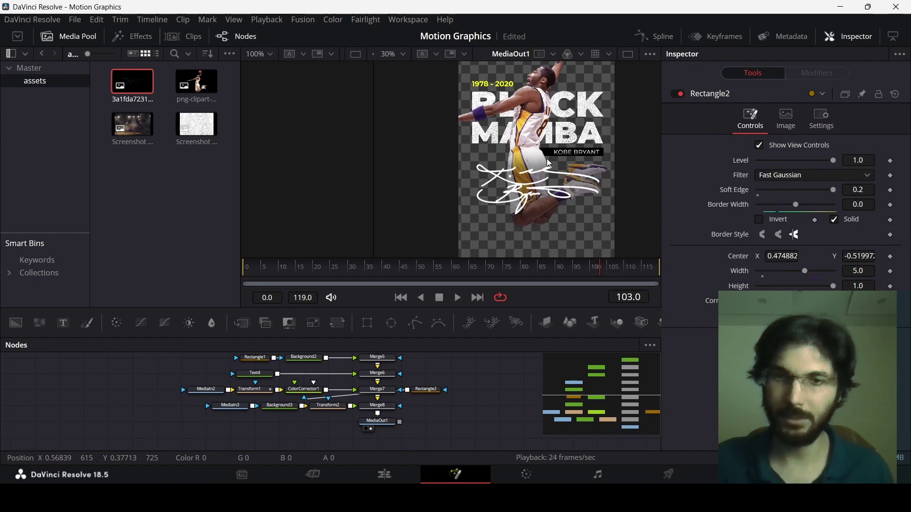
pyautogui.scroll(3, 548, 155)
pyautogui.scroll(-1, 536, 159)
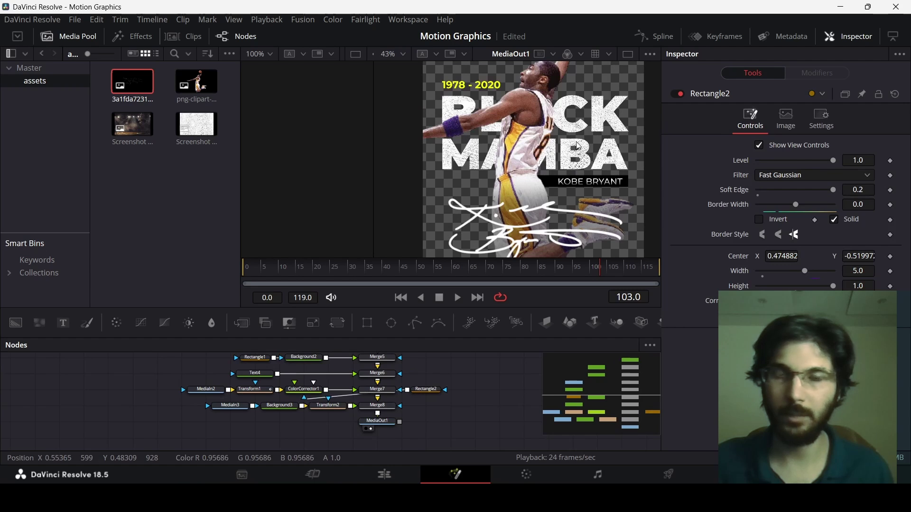
pyautogui.scroll(2, 522, 139)
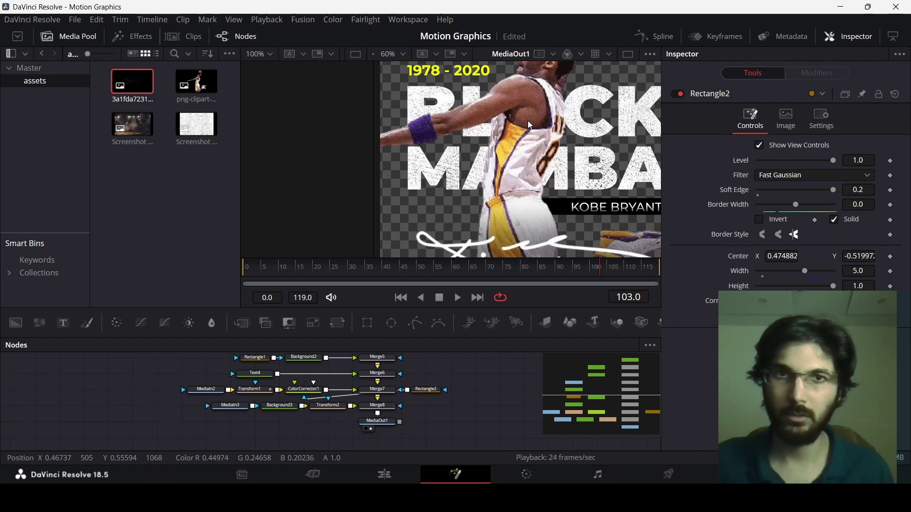
pyautogui.scroll(4, 403, 399)
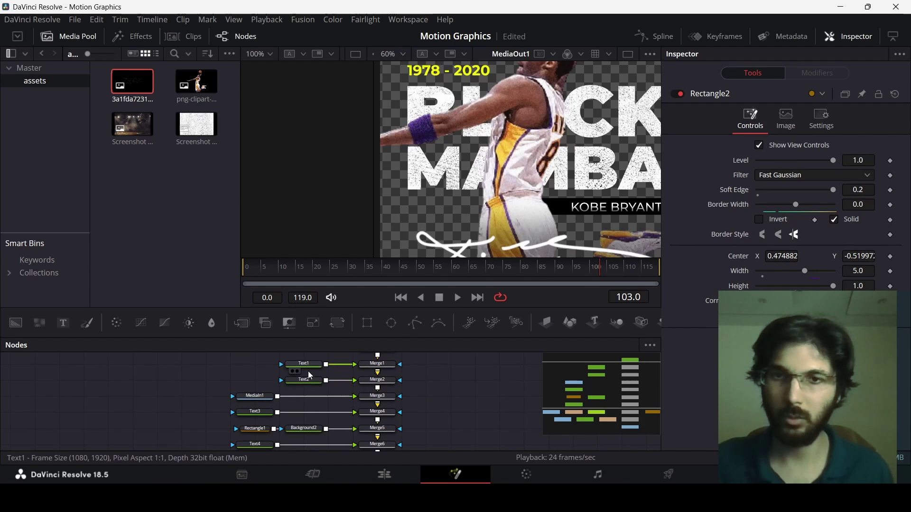
# Add a Follower modifier to the BLACK text, animating characters one by one randomly.
pyautogui.click(304, 376)
pyautogui.rightClick(721, 206)
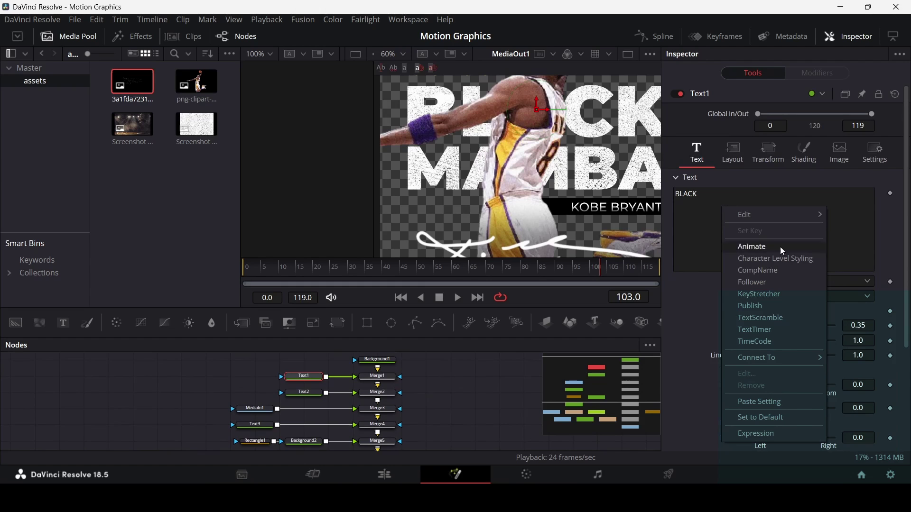
pyautogui.click(768, 305)
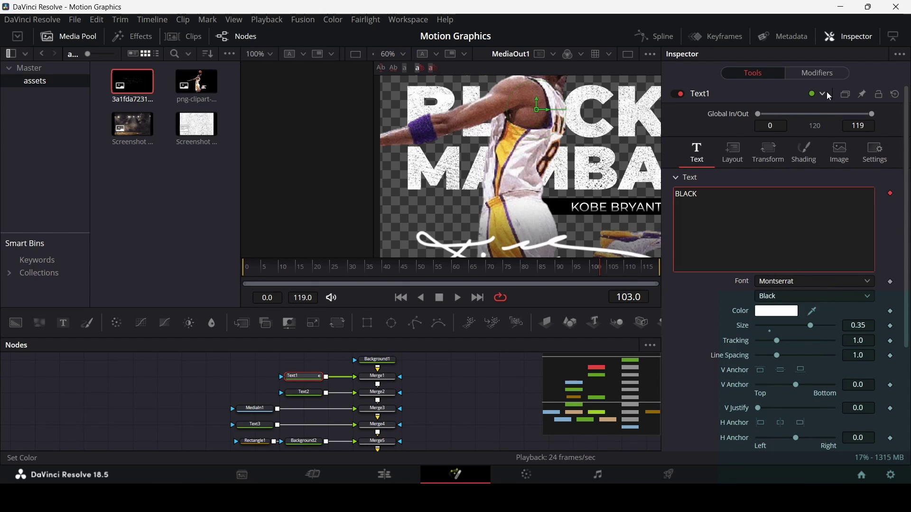
pyautogui.click(824, 76)
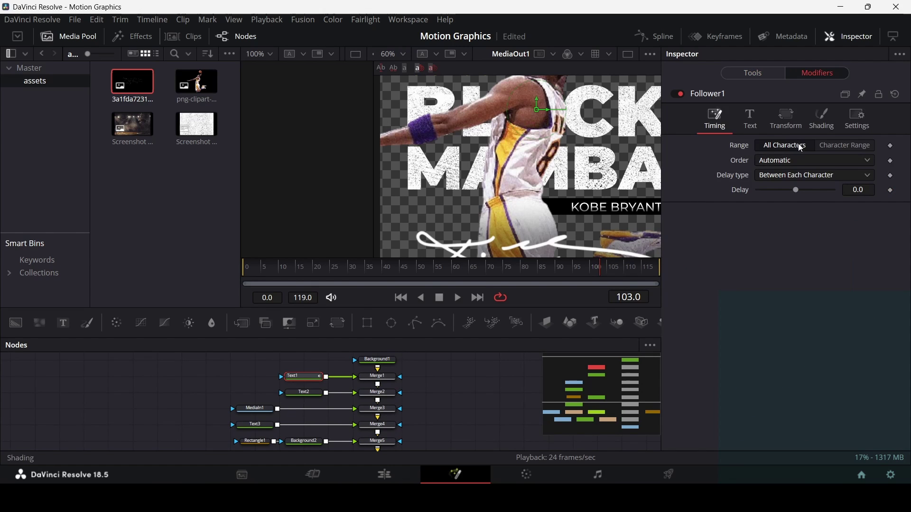
pyautogui.click(789, 165)
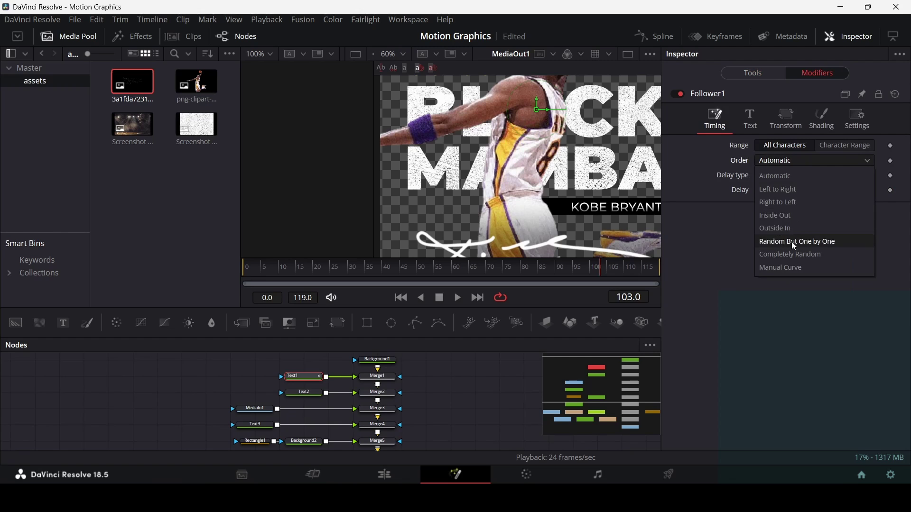
pyautogui.click(824, 240)
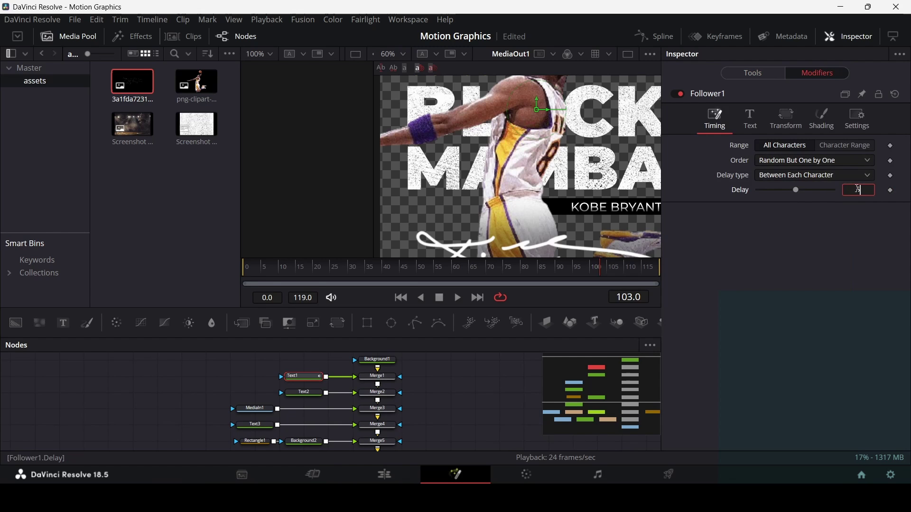
pyautogui.click(826, 117)
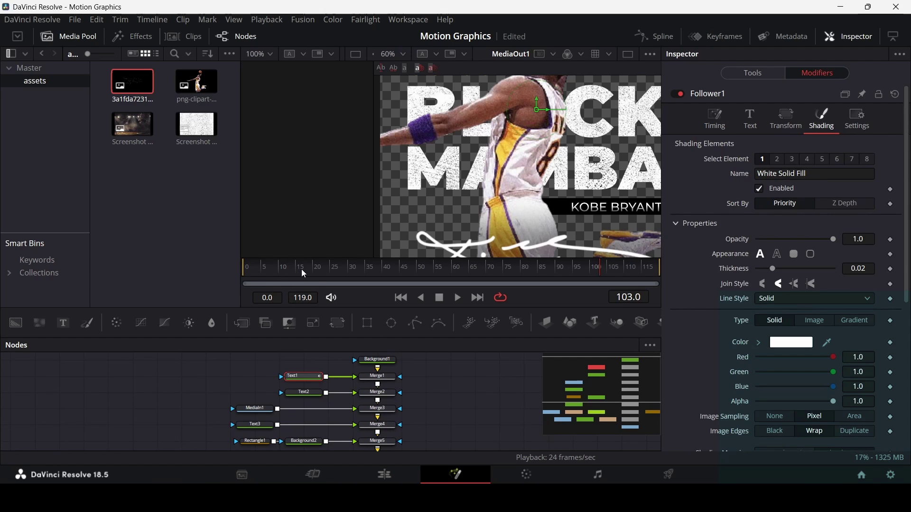
# Keyframe the Follower's opacity to 0.0 at frame 0, preview the fade, and return to frame 20.
pyautogui.click(315, 275)
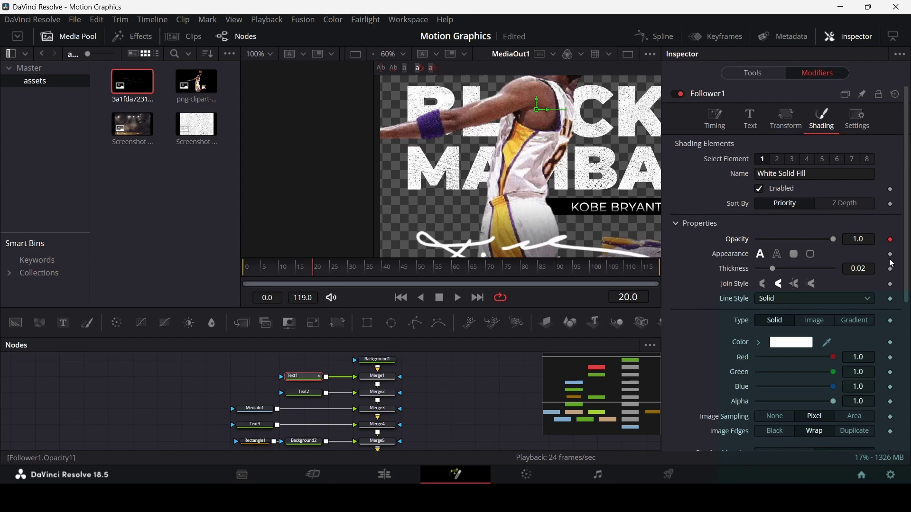
pyautogui.moveTo(270, 270); pyautogui.dragTo(204, 278)
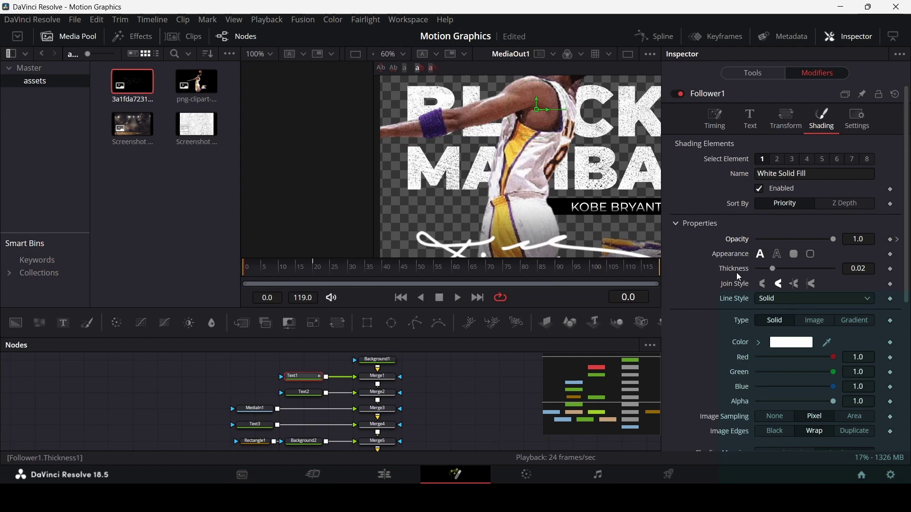
pyautogui.moveTo(837, 242); pyautogui.dragTo(724, 242)
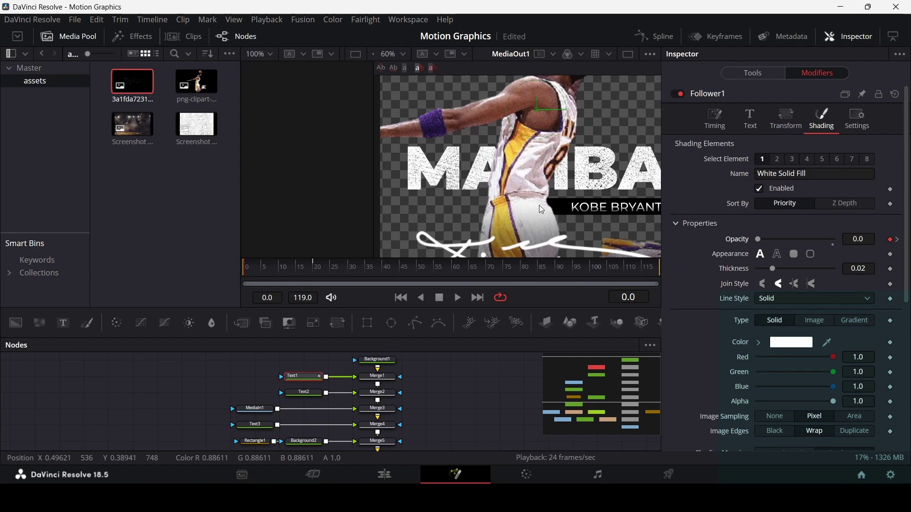
pyautogui.scroll(-2, 537, 184)
pyautogui.press('space')
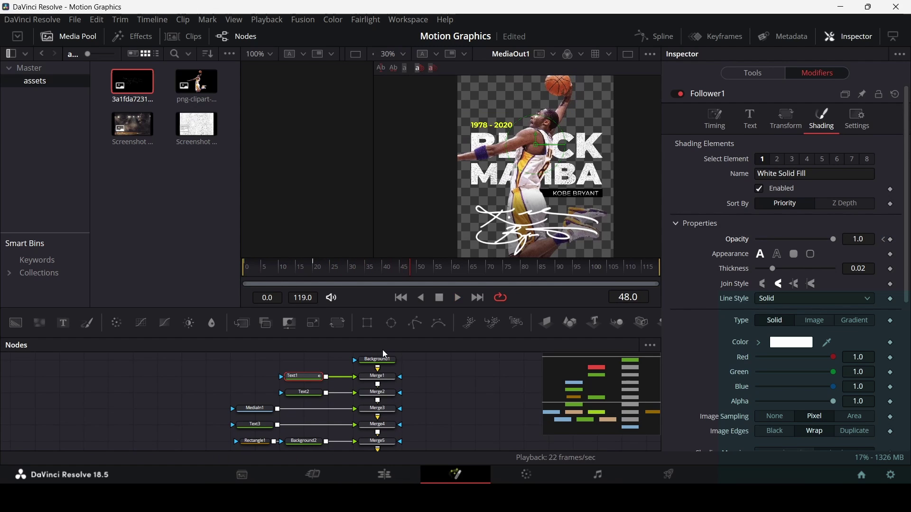
pyautogui.click(311, 393)
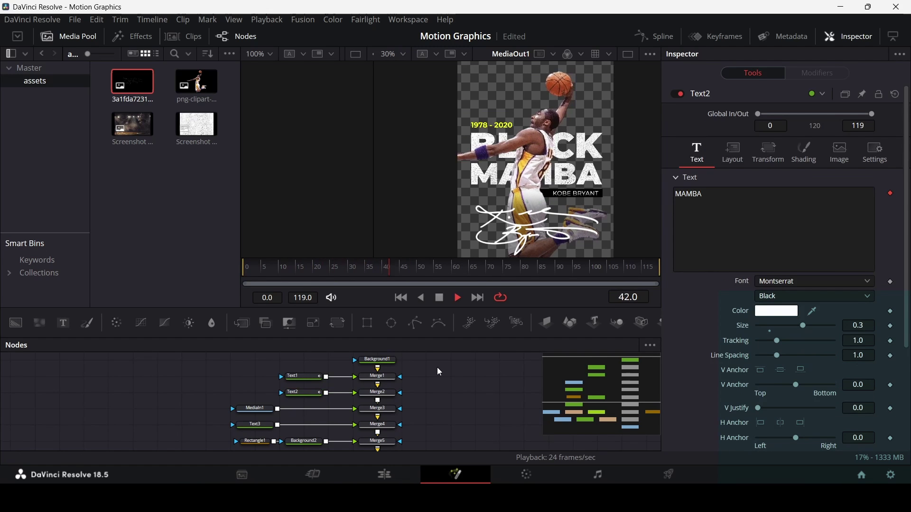
pyautogui.press('space')
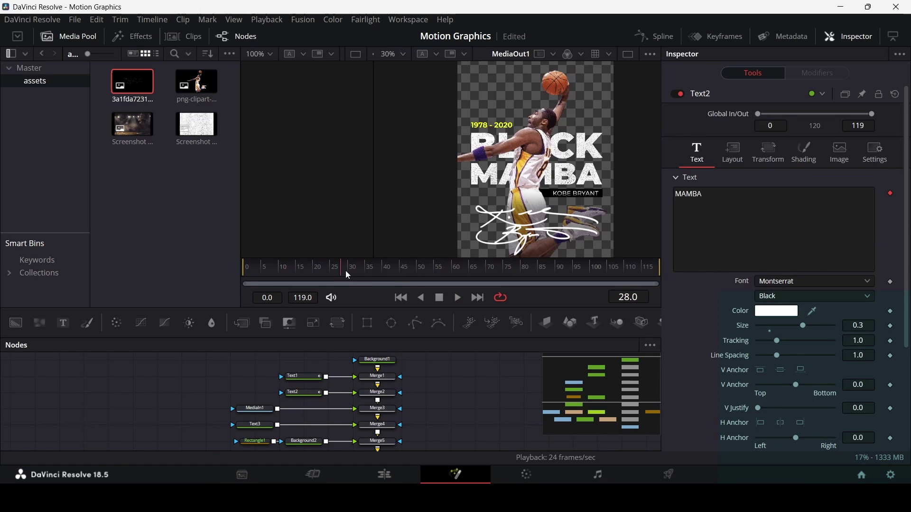
pyautogui.moveTo(347, 276); pyautogui.dragTo(315, 272)
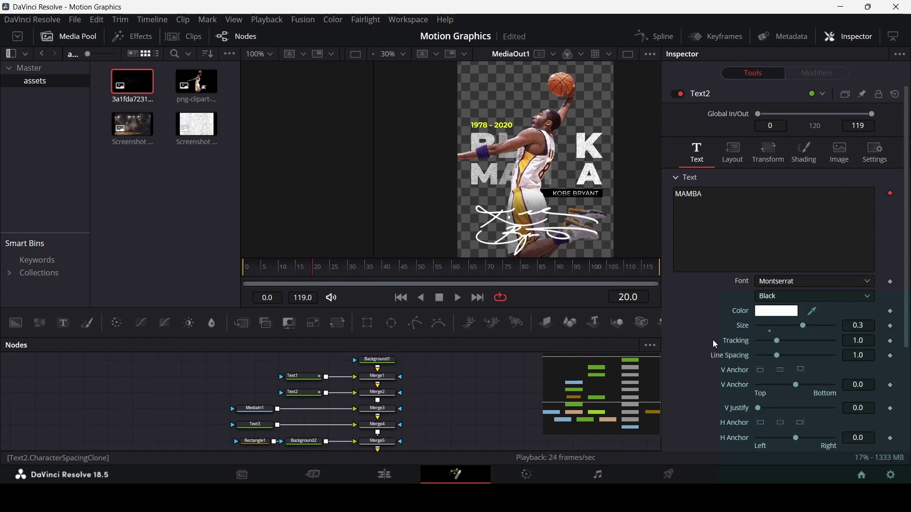
pyautogui.scroll(-5, 715, 343)
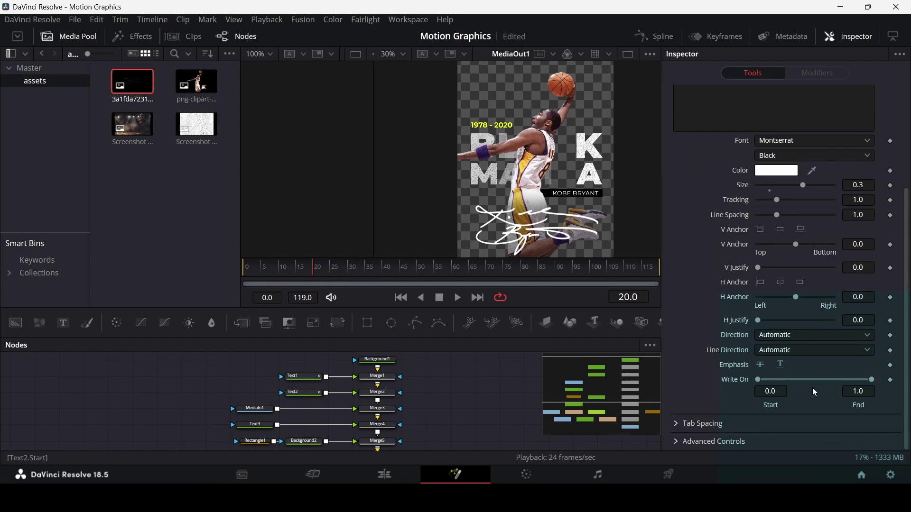
# Keyframe the 1978 – 2020 Write On End from 0.0 at frame 20 to 1.0 at frame 40, then preview.
pyautogui.click(257, 424)
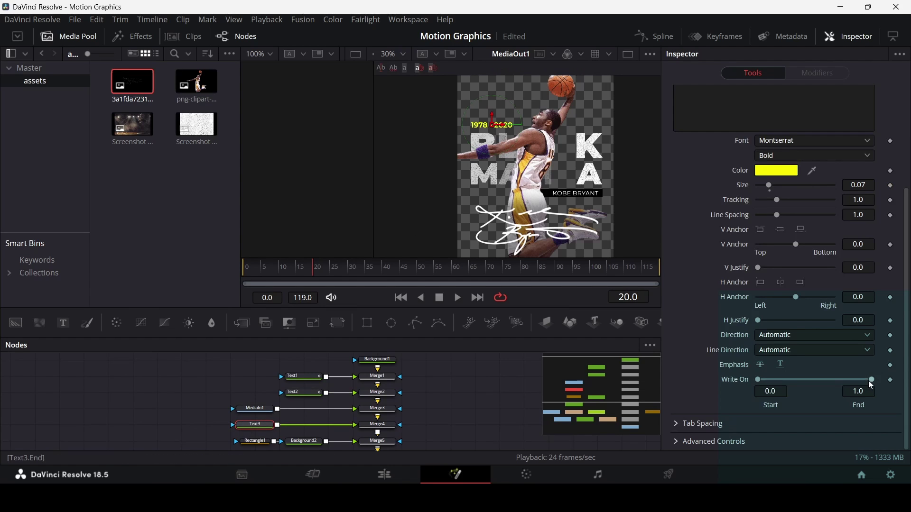
pyautogui.moveTo(872, 379); pyautogui.dragTo(765, 380)
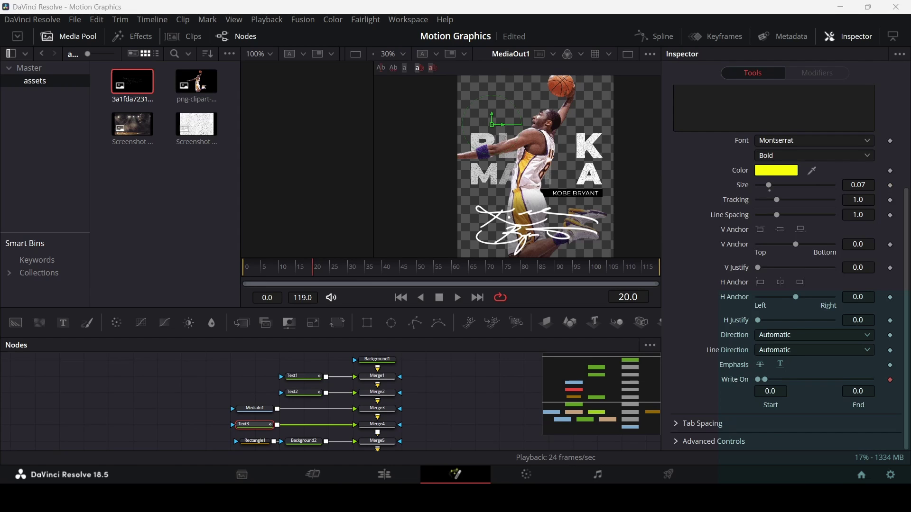
pyautogui.moveTo(366, 268); pyautogui.dragTo(382, 275)
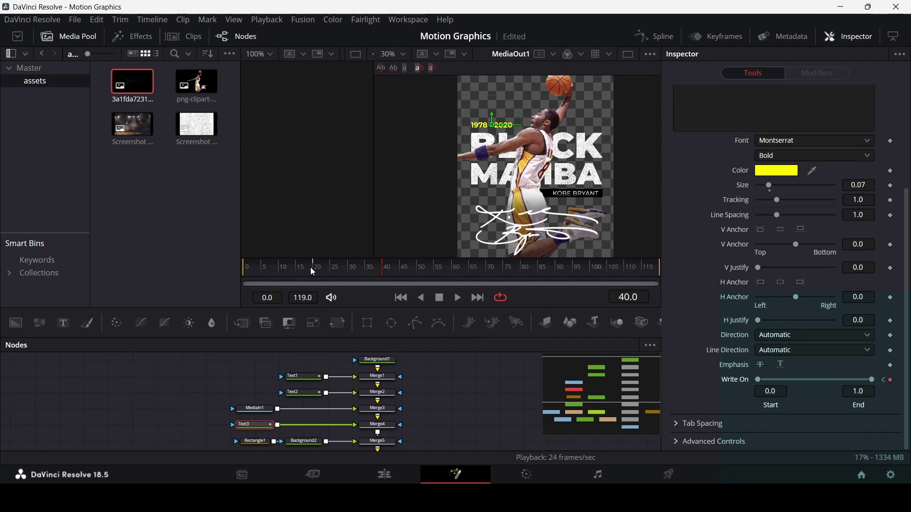
pyautogui.press('Home')
pyautogui.press('space')
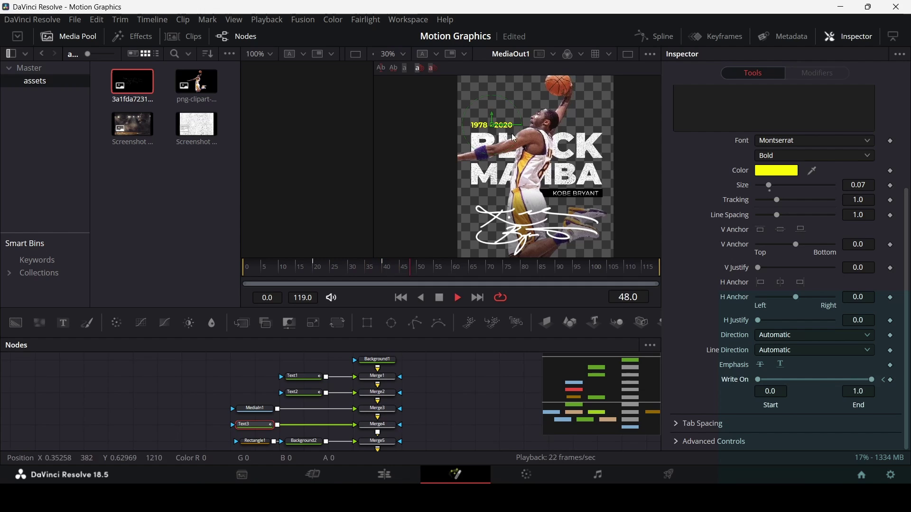
pyautogui.press('space')
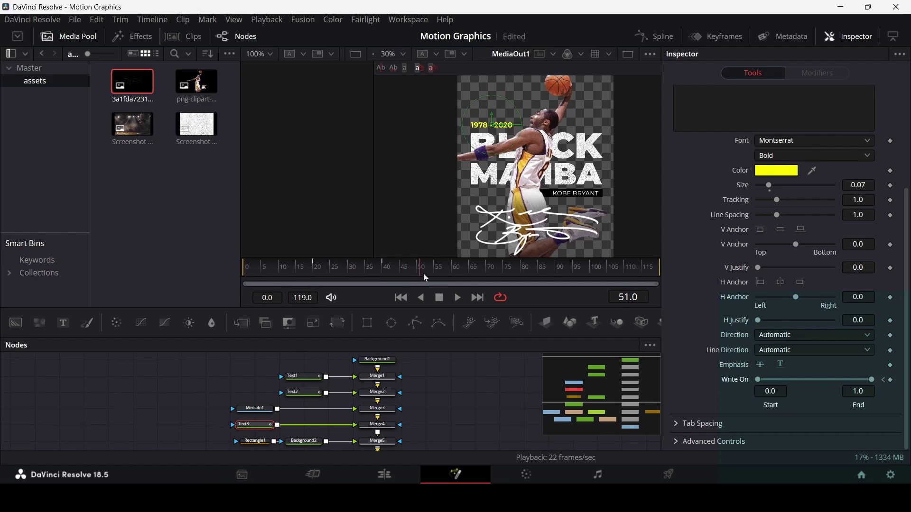
pyautogui.moveTo(423, 274); pyautogui.dragTo(452, 274)
pyautogui.scroll(5, 570, 202)
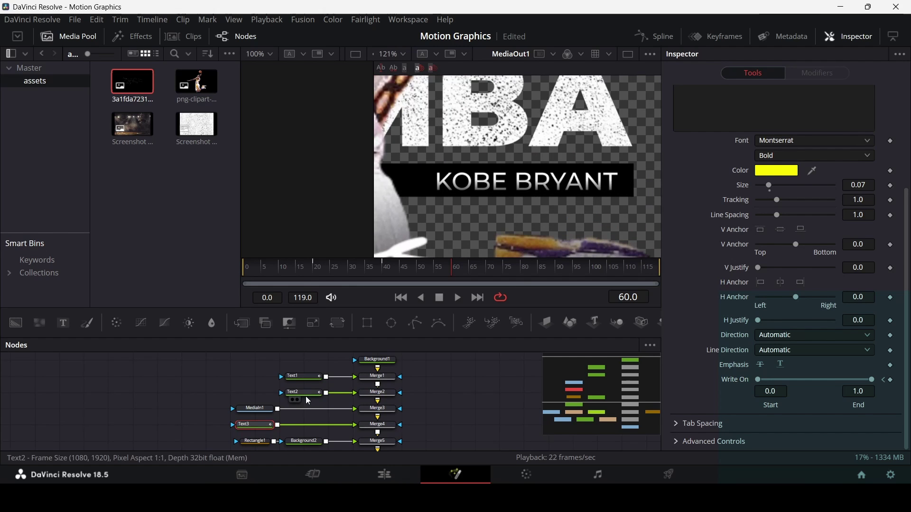
pyautogui.click(258, 441)
pyautogui.scroll(-1, 266, 446)
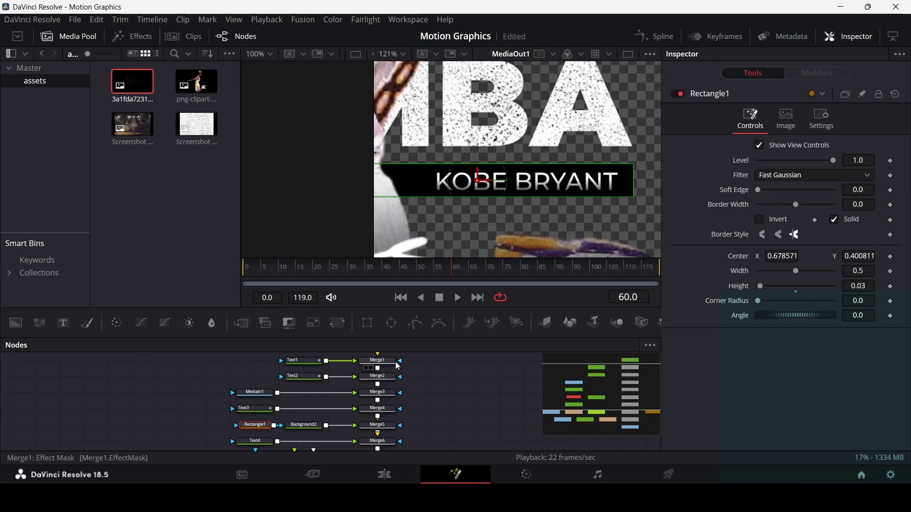
# Add Rectangle3 as Merge5's mask and shift it right across the KOBE BRYANT bar.
pyautogui.moveTo(375, 327); pyautogui.dragTo(441, 419)
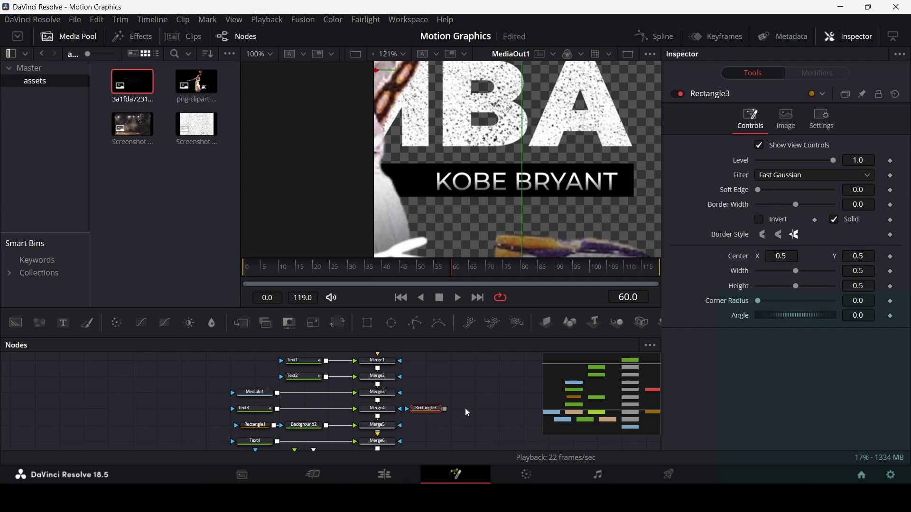
pyautogui.scroll(2, 433, 417)
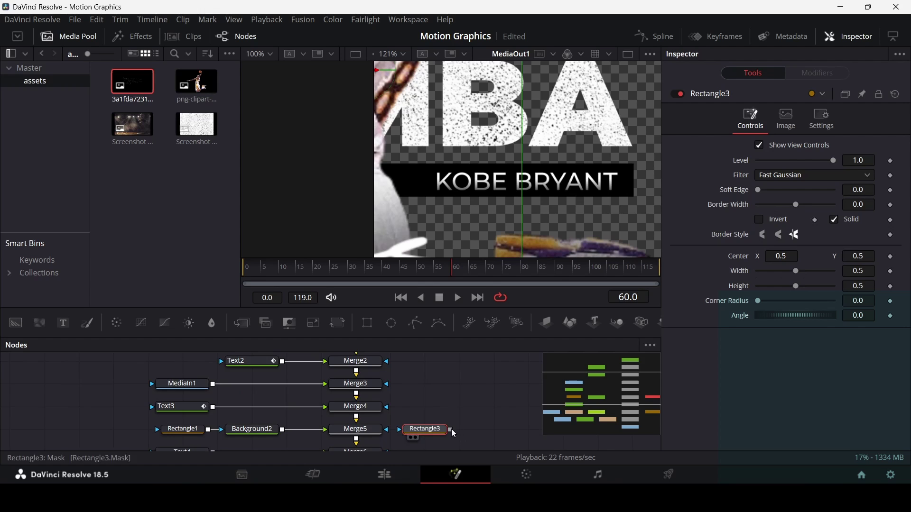
pyautogui.moveTo(451, 430); pyautogui.dragTo(387, 430)
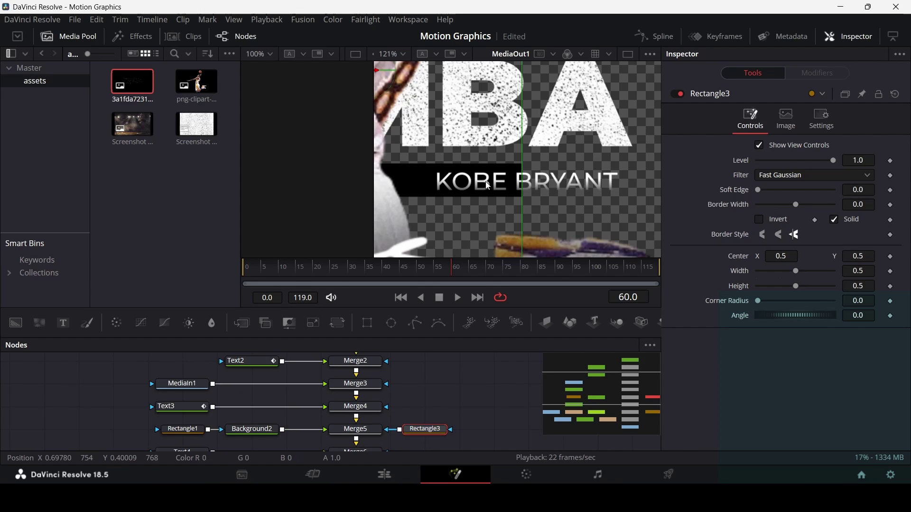
pyautogui.scroll(-2, 451, 142)
pyautogui.moveTo(437, 128); pyautogui.dragTo(495, 129)
# Keyframe Rectangle3's Center X at frame 70, then slide it left at frame 50 to hide the bar.
pyautogui.moveTo(448, 274); pyautogui.dragTo(489, 274)
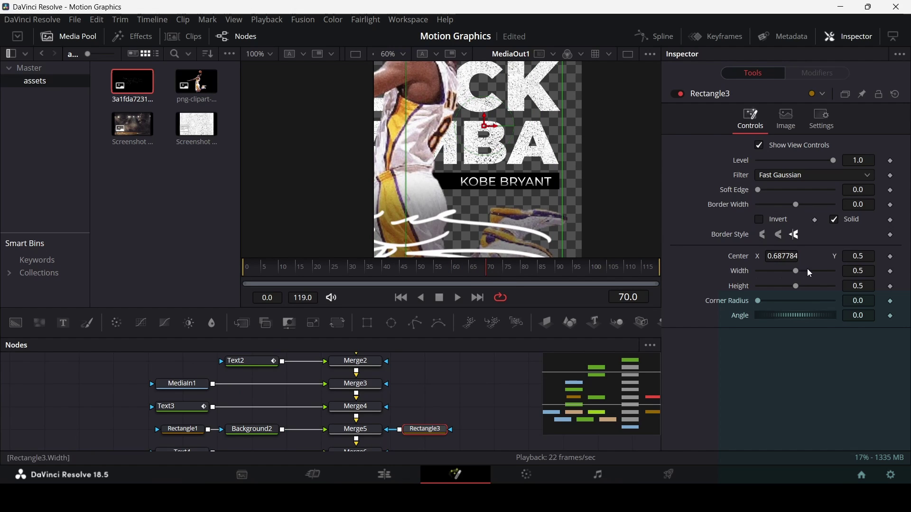
pyautogui.click(891, 256)
pyautogui.moveTo(421, 274); pyautogui.dragTo(418, 274)
pyautogui.moveTo(500, 131); pyautogui.dragTo(351, 131)
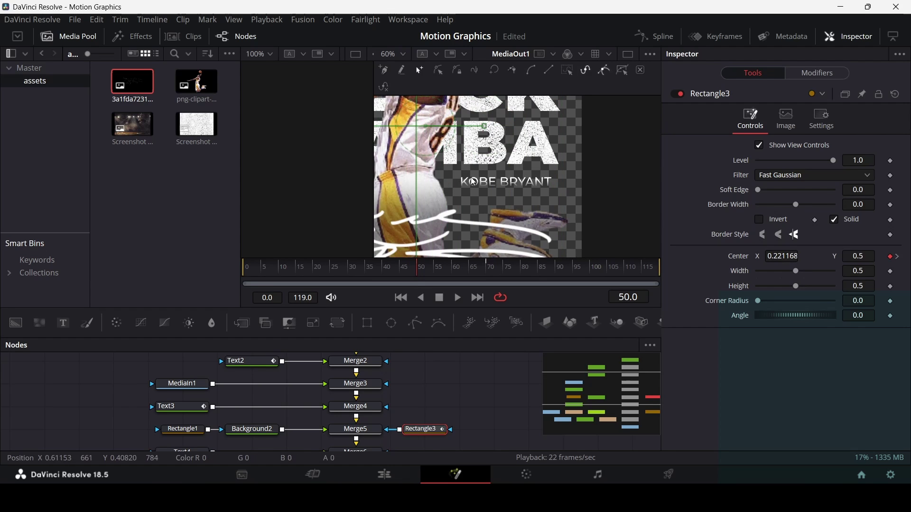
pyautogui.scroll(-2, 351, 131)
# Play back the bar wipe and park the playhead at frame 60.
pyautogui.click(426, 389)
pyautogui.press('space')
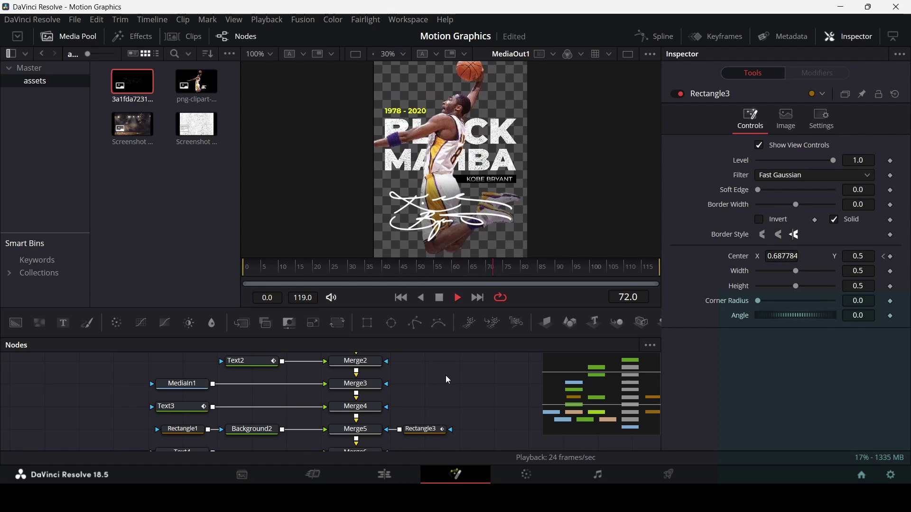
pyautogui.press('space')
pyautogui.click(456, 275)
pyautogui.click(453, 276)
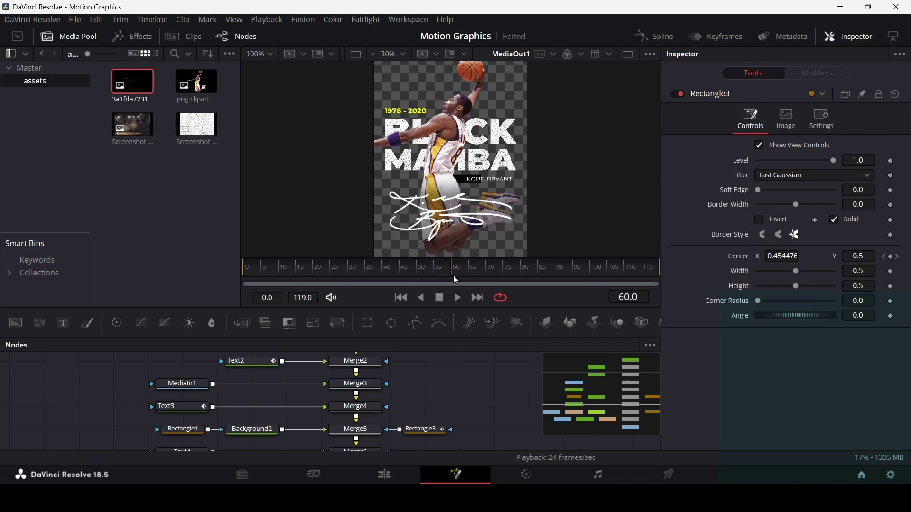
pyautogui.scroll(-2, 212, 406)
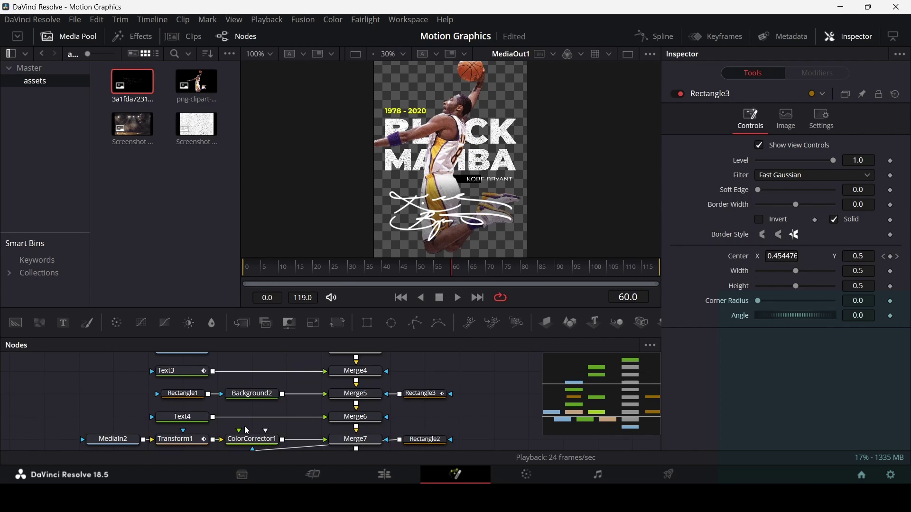
pyautogui.click(182, 417)
# Keyframe Text4's Write On End at 0.0 at frame 60 to hide KOBE BRYANT.
pyautogui.scroll(-5, 722, 321)
pyautogui.scroll(3, 715, 214)
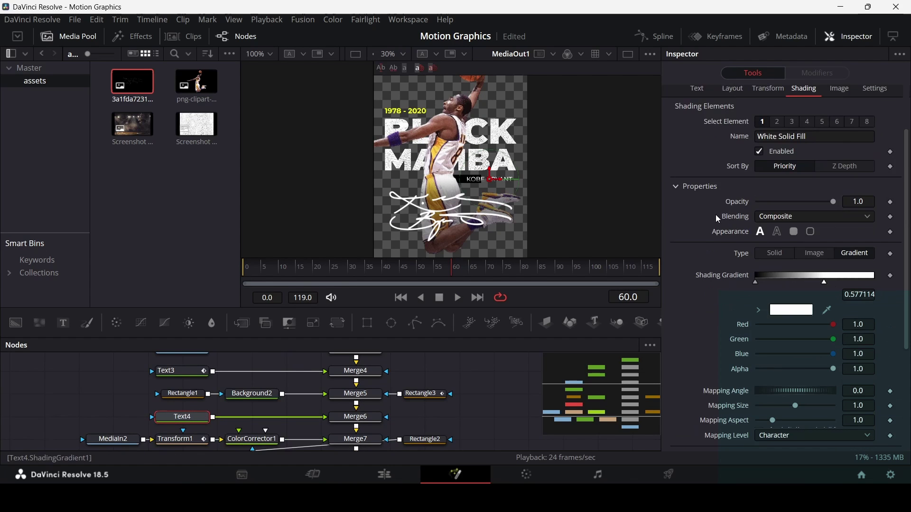
pyautogui.click(698, 90)
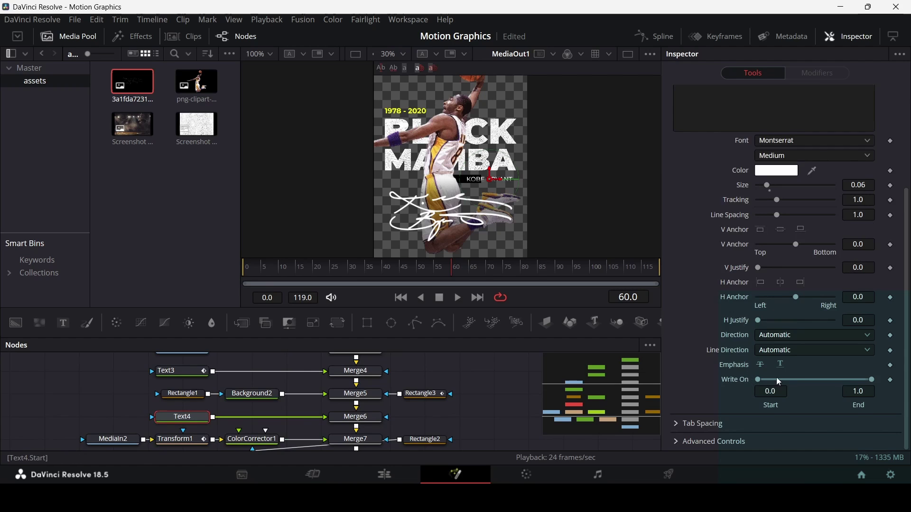
pyautogui.moveTo(873, 381); pyautogui.dragTo(759, 389)
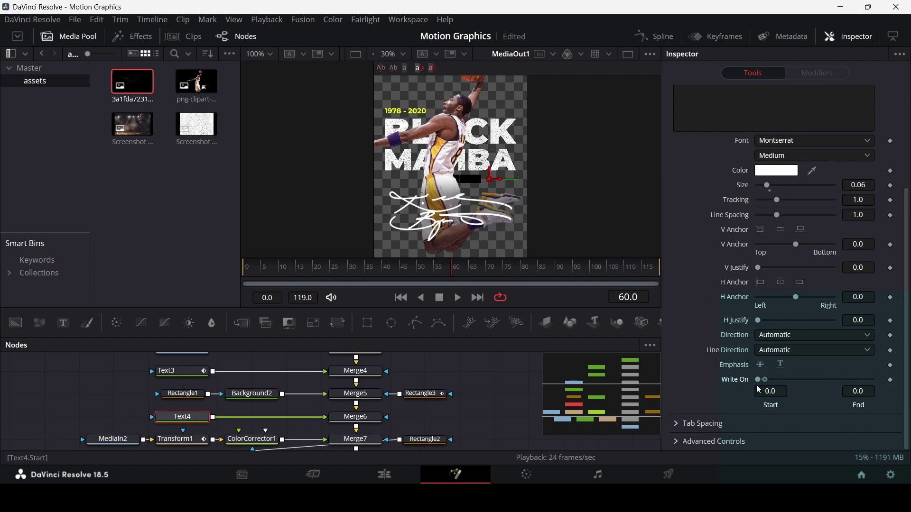
pyautogui.click(890, 380)
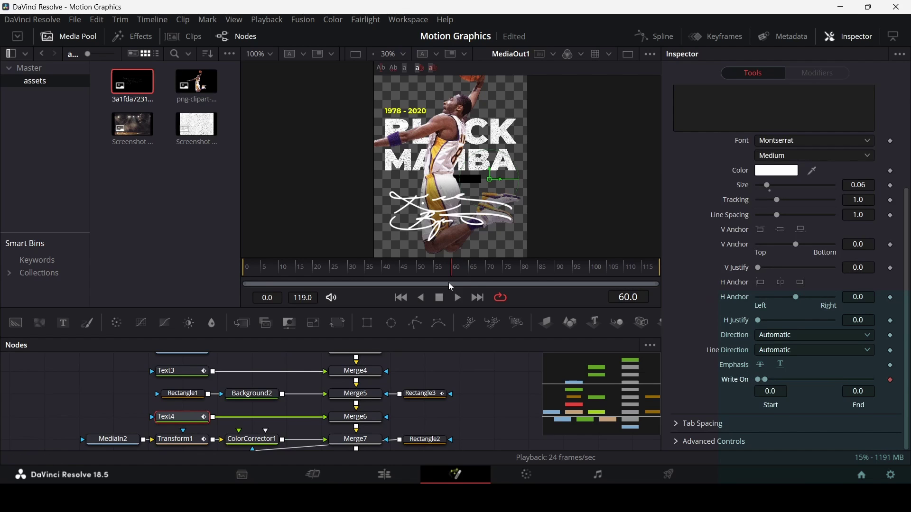
# Play back the KOBE BRYANT write-on from around frame 52 and reposition the viewer.
pyautogui.moveTo(480, 270); pyautogui.dragTo(487, 271)
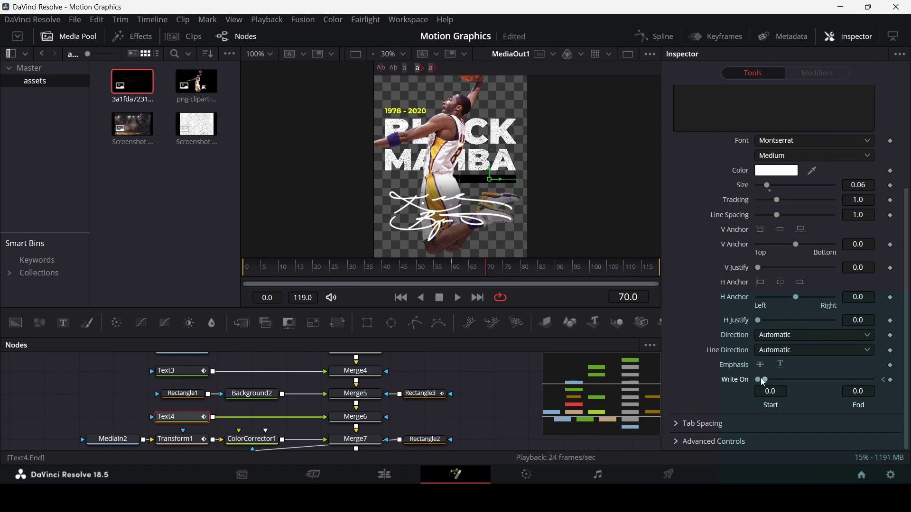
pyautogui.click(423, 269)
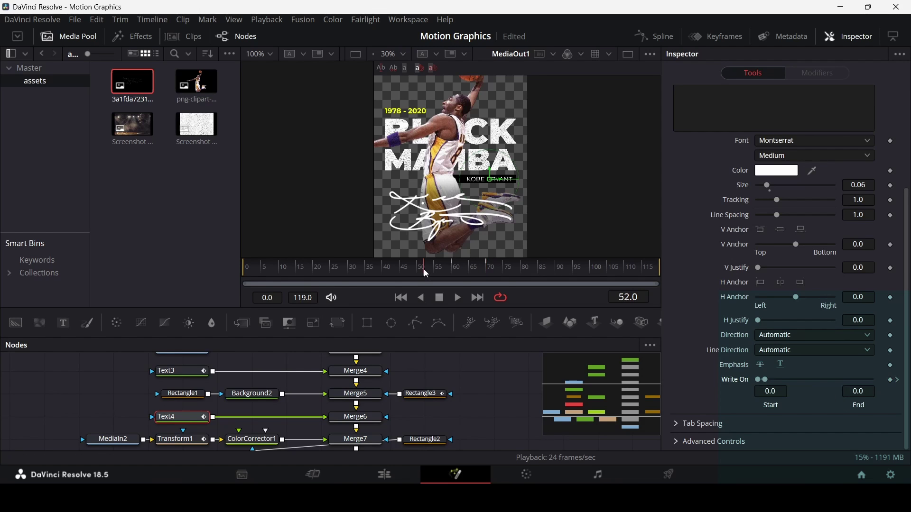
pyautogui.click(491, 388)
pyautogui.press('space')
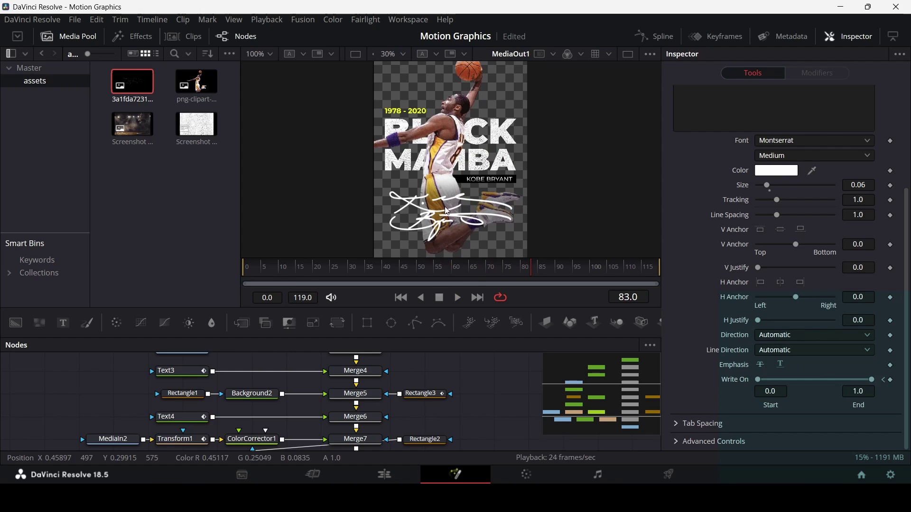
pyautogui.moveTo(447, 211); pyautogui.dragTo(468, 179)
pyautogui.scroll(2, 457, 200)
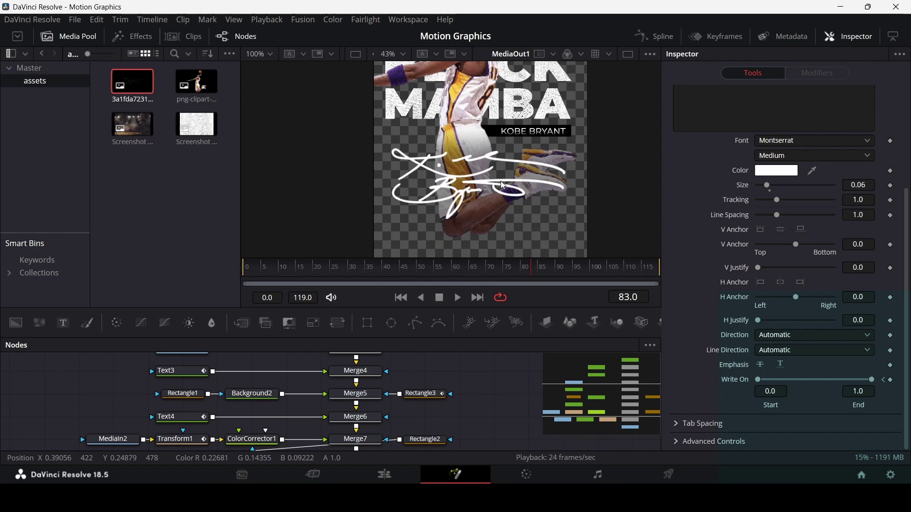
# Add Rectangle4 as Merge8's mask, widen it to width 1.0 and lower it over the signature.
pyautogui.scroll(-4, 426, 403)
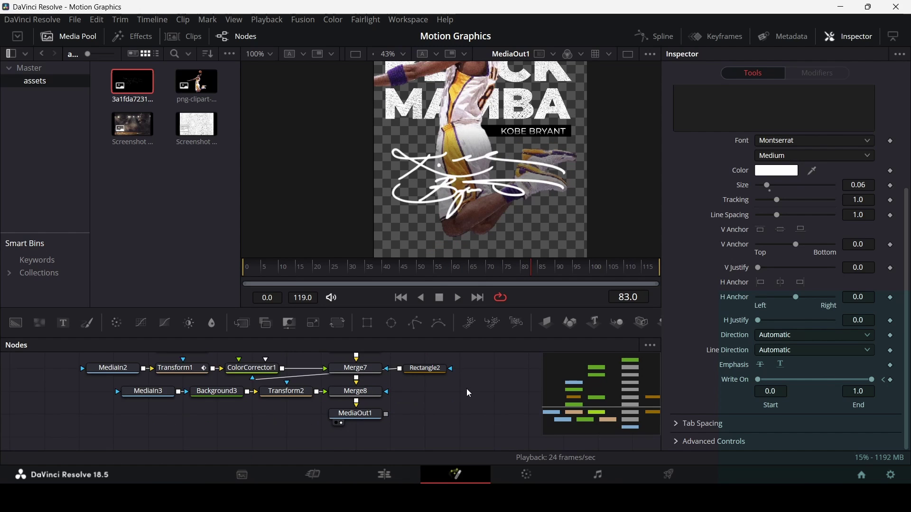
pyautogui.moveTo(367, 324)
pyautogui.mouseDown()
pyautogui.moveTo(417, 390)
pyautogui.moveTo(450, 395)
pyautogui.moveTo(369, 394)
pyautogui.mouseUp()
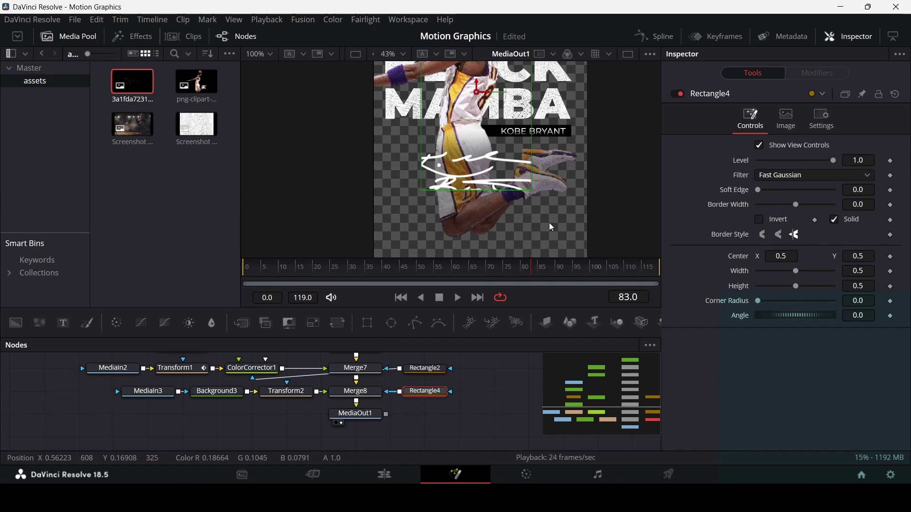
pyautogui.moveTo(795, 272); pyautogui.dragTo(835, 270)
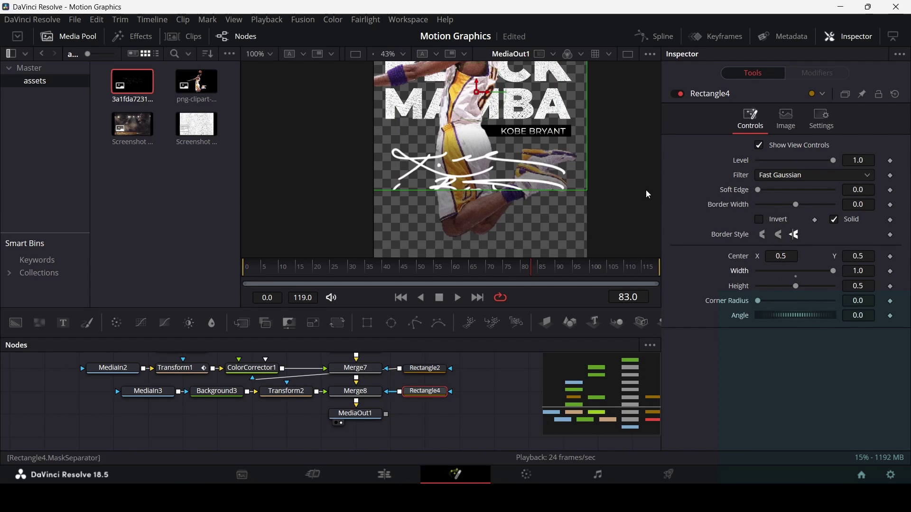
pyautogui.moveTo(478, 89); pyautogui.dragTo(522, 125)
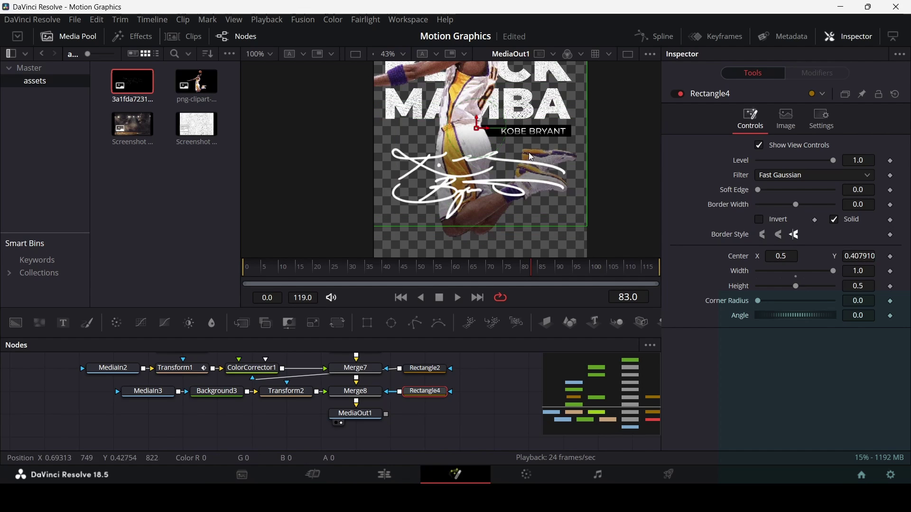
# Keyframe Rectangle4's Center at frame 80, push it off-frame at frame 50, and preview the wipe.
pyautogui.moveTo(443, 272); pyautogui.dragTo(523, 276)
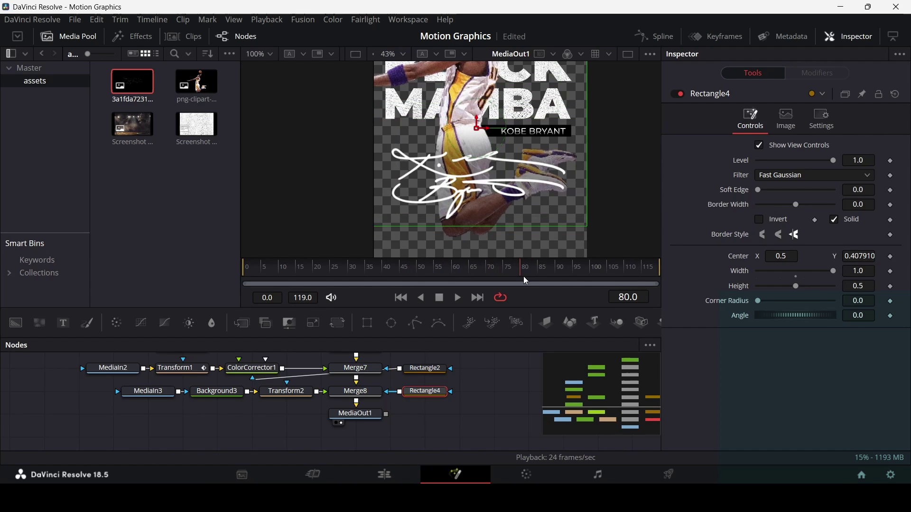
pyautogui.click(892, 256)
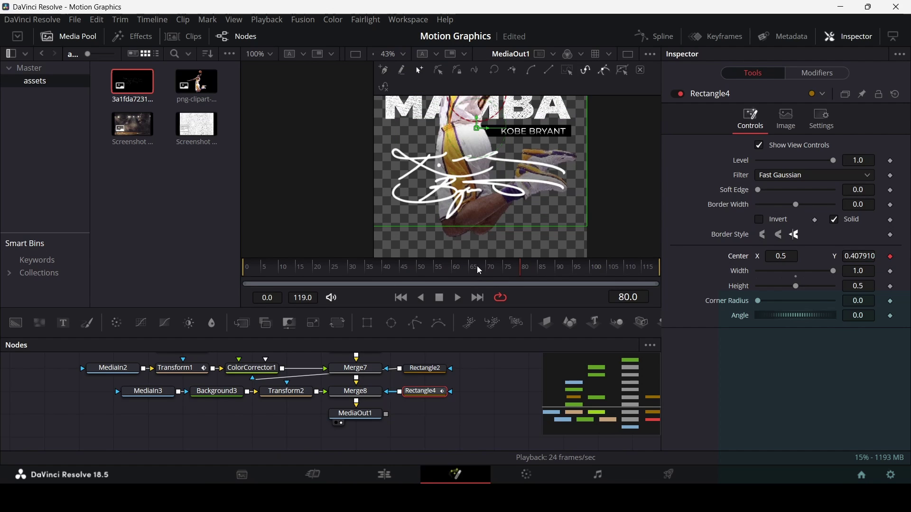
pyautogui.moveTo(477, 266); pyautogui.dragTo(417, 275)
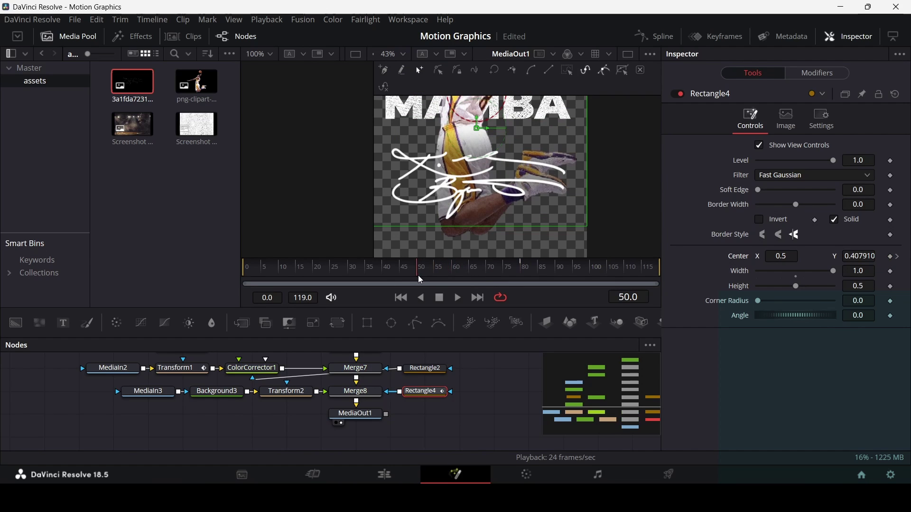
pyautogui.moveTo(477, 128); pyautogui.dragTo(336, 291)
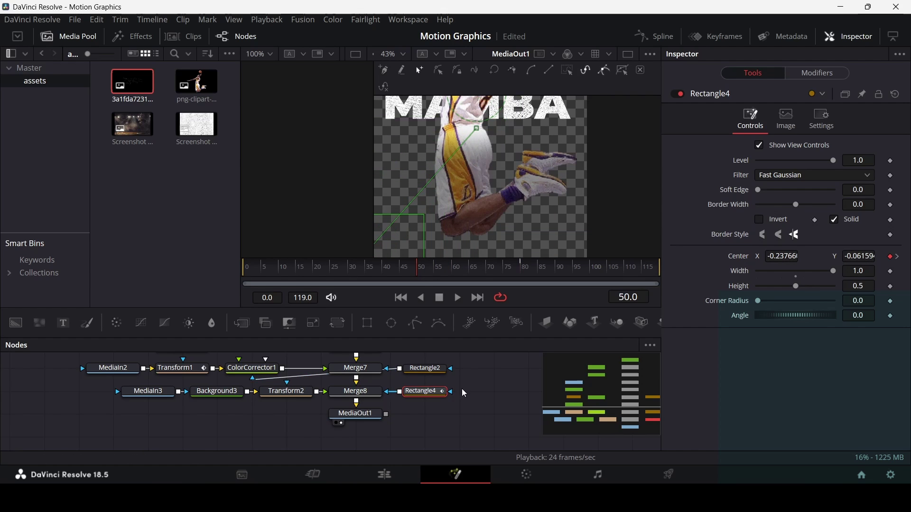
pyautogui.press('space')
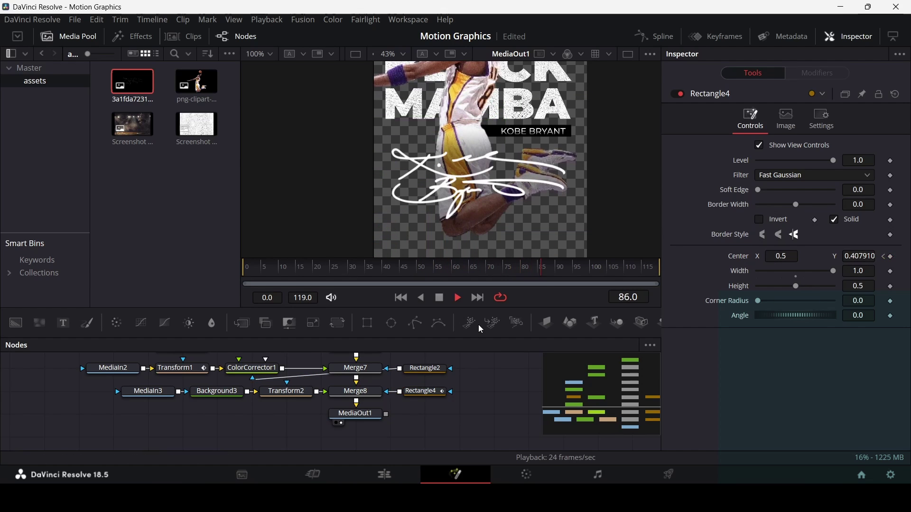
pyautogui.press('space')
# Smooth Rectangle4's Center Displacement keyframes into an eased S-curve, then replay the wipe.
pyautogui.click(655, 36)
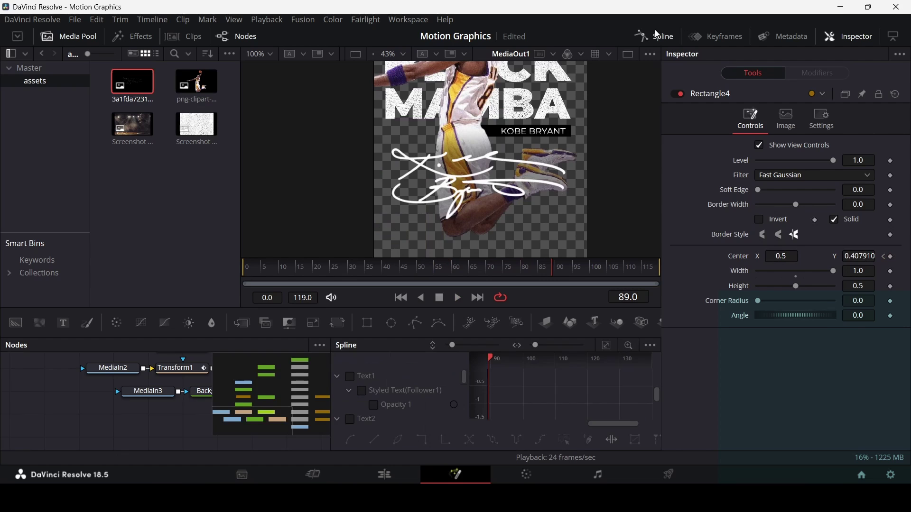
pyautogui.scroll(-5, 391, 379)
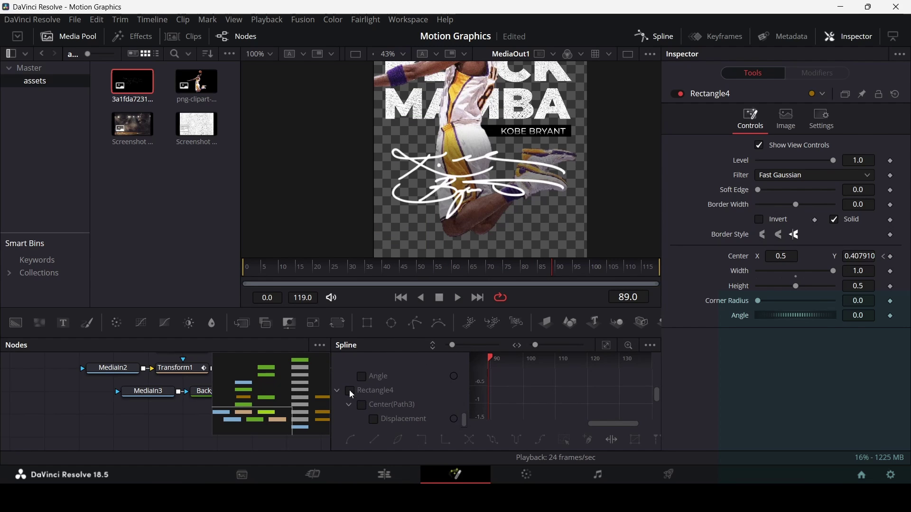
pyautogui.click(351, 392)
pyautogui.click(608, 346)
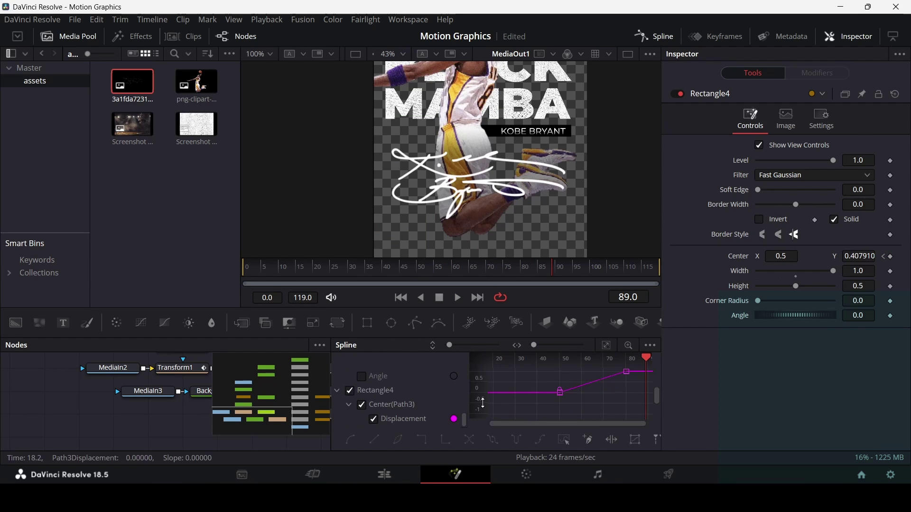
pyautogui.moveTo(531, 410); pyautogui.dragTo(657, 363)
pyautogui.hotkey('shift', 's')
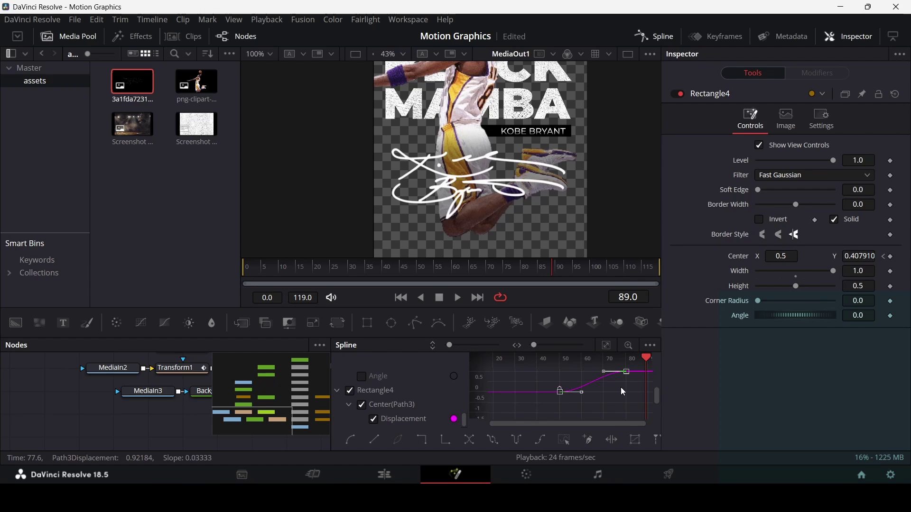
pyautogui.click(654, 37)
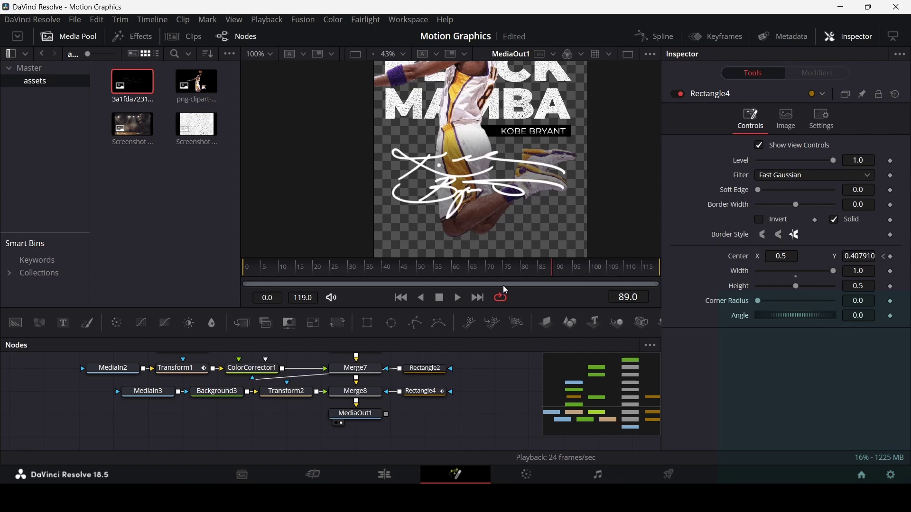
pyautogui.click(424, 267)
pyautogui.press('space')
pyautogui.press('space')
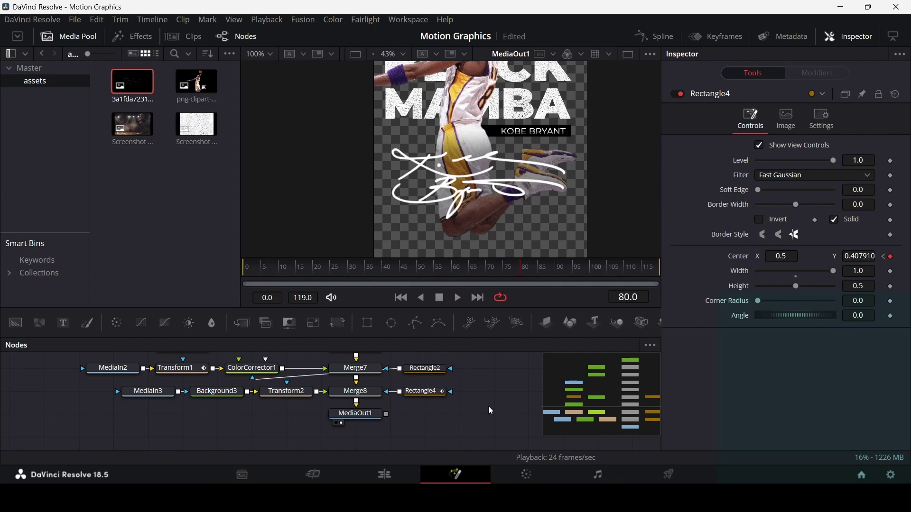
pyautogui.scroll(3, 439, 413)
# Inspect Rectangle3's eased displacement curve in the Spline editor, then play back.
pyautogui.click(427, 403)
pyautogui.click(659, 37)
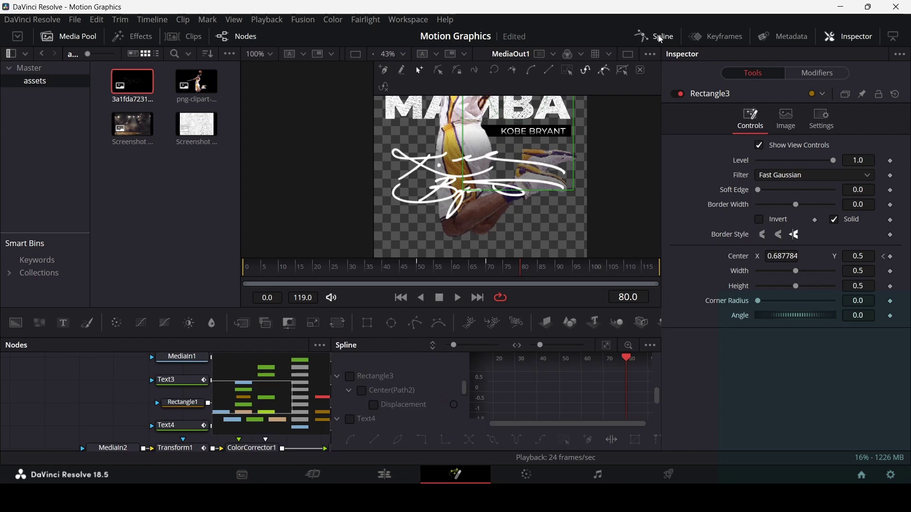
pyautogui.scroll(-3, 359, 390)
pyautogui.scroll(5, 362, 400)
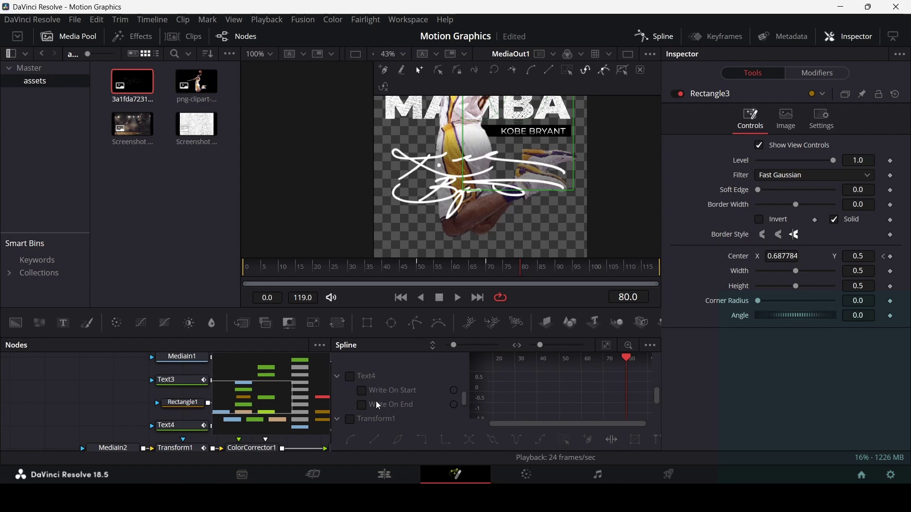
pyautogui.click(350, 419)
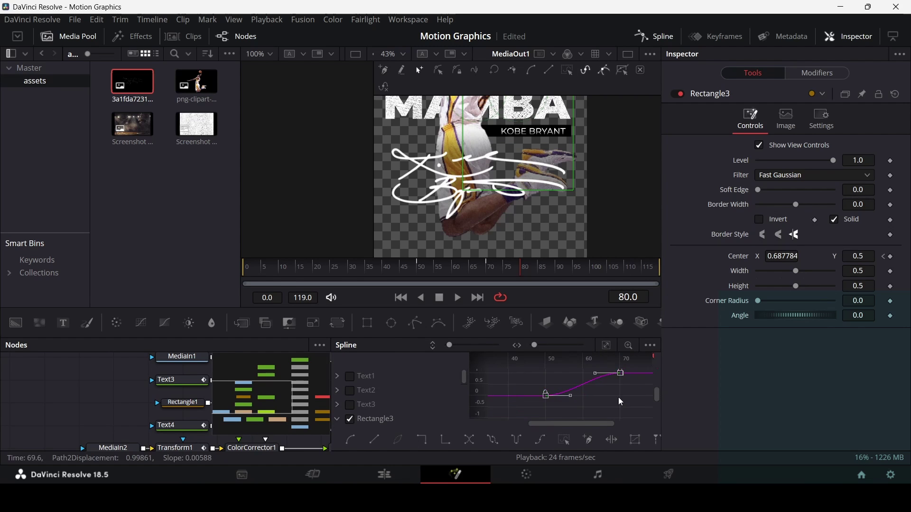
pyautogui.click(654, 36)
pyautogui.press('space')
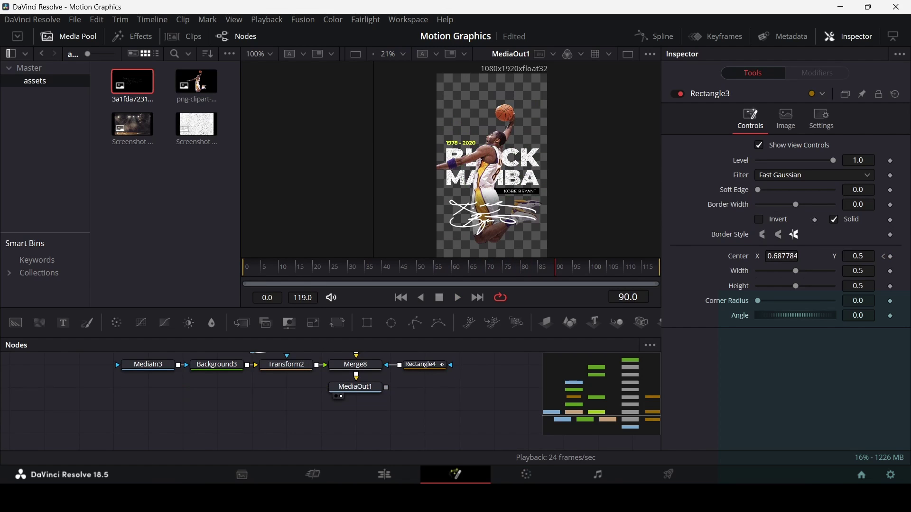
# Insert Transform3 after Merge8, keyframe Center Y to 0.47 at frame 50, and switch to the Edit page.
pyautogui.moveTo(357, 387); pyautogui.dragTo(356, 433)
pyautogui.click(375, 369)
pyautogui.scroll(1, 422, 411)
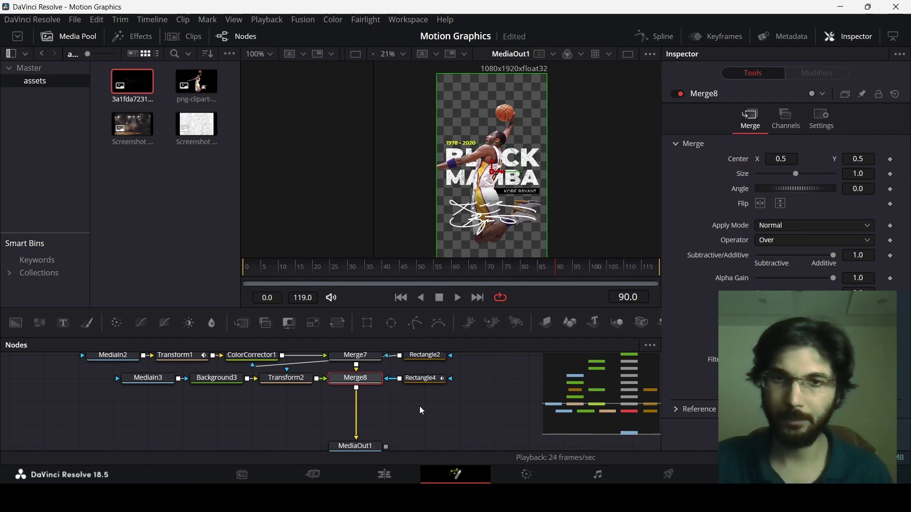
pyautogui.click(337, 324)
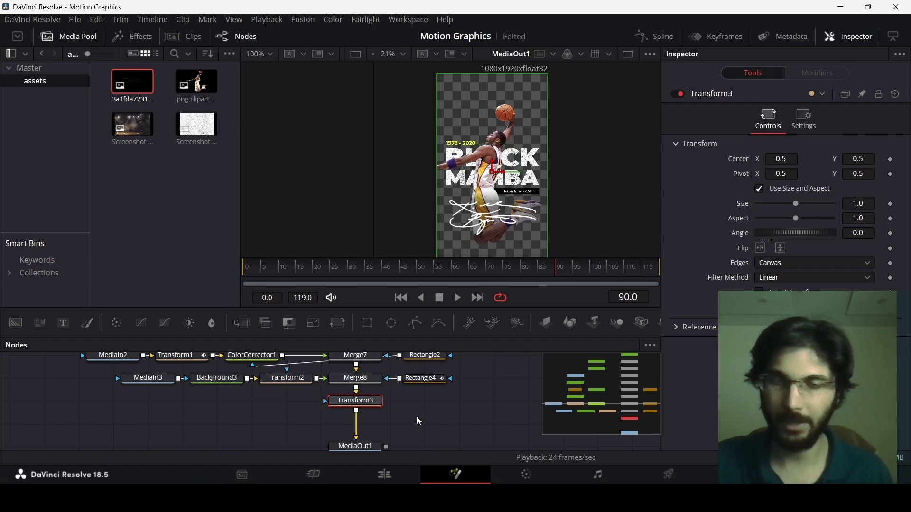
pyautogui.click(417, 273)
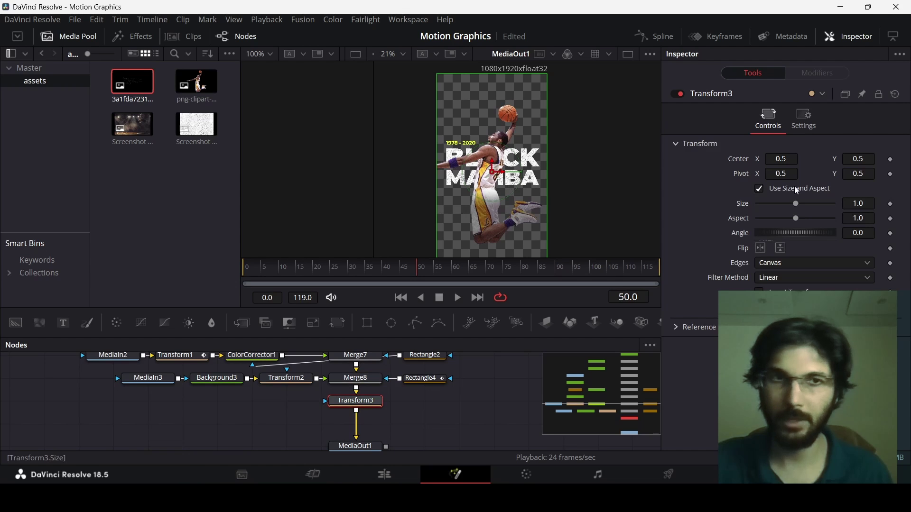
pyautogui.click(892, 160)
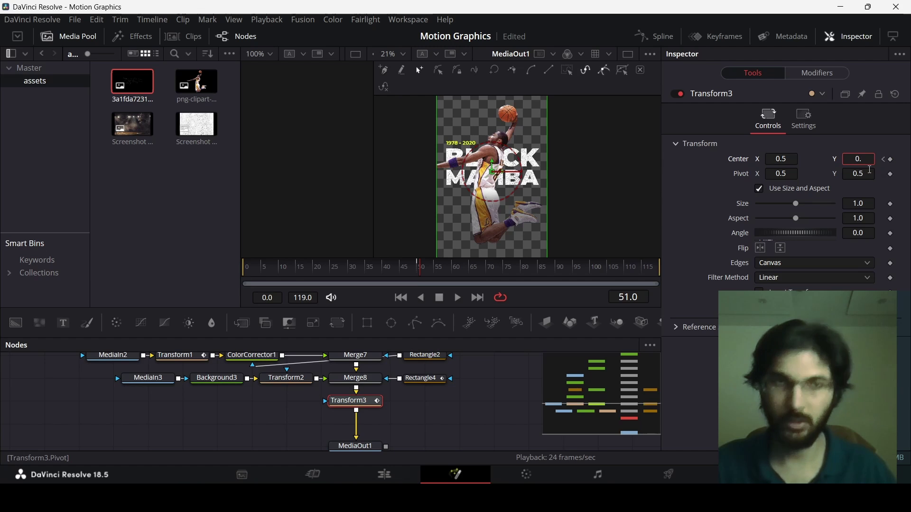
pyautogui.press('Tab')
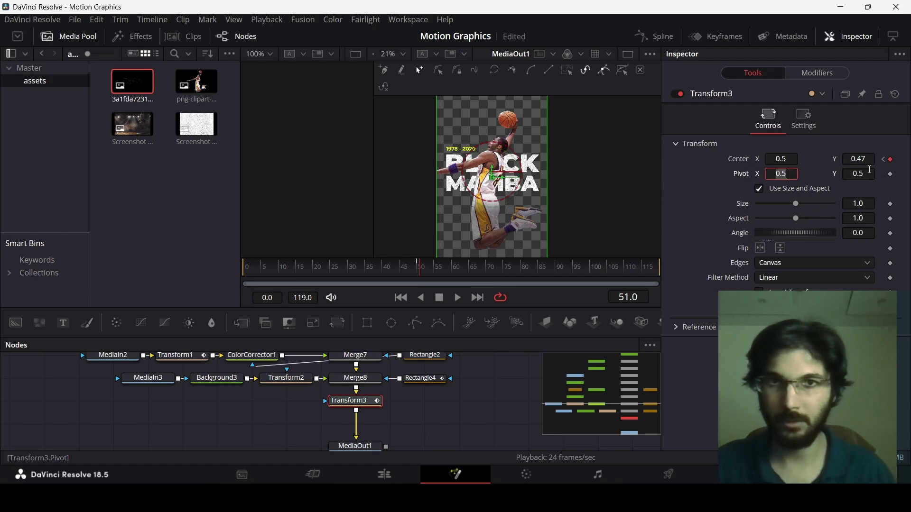
pyautogui.click(481, 411)
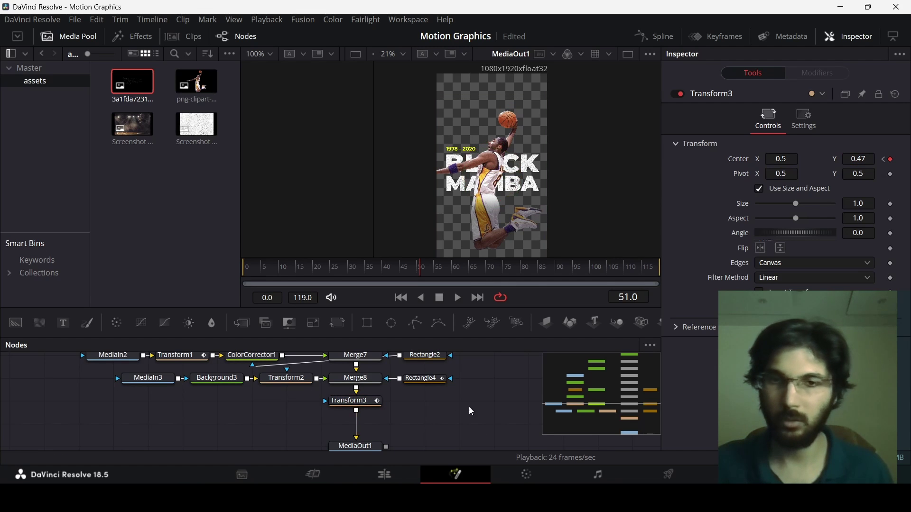
pyautogui.click(392, 480)
pyautogui.press('Home')
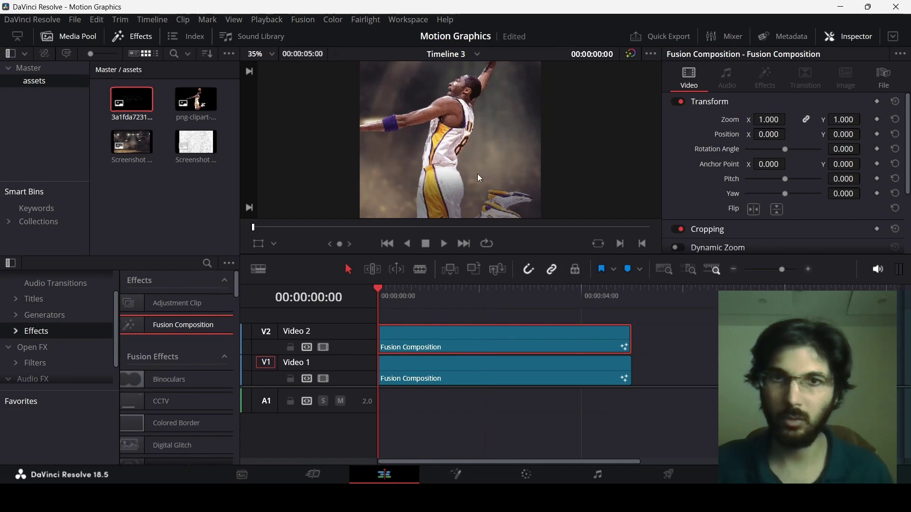
pyautogui.scroll(-3, 481, 161)
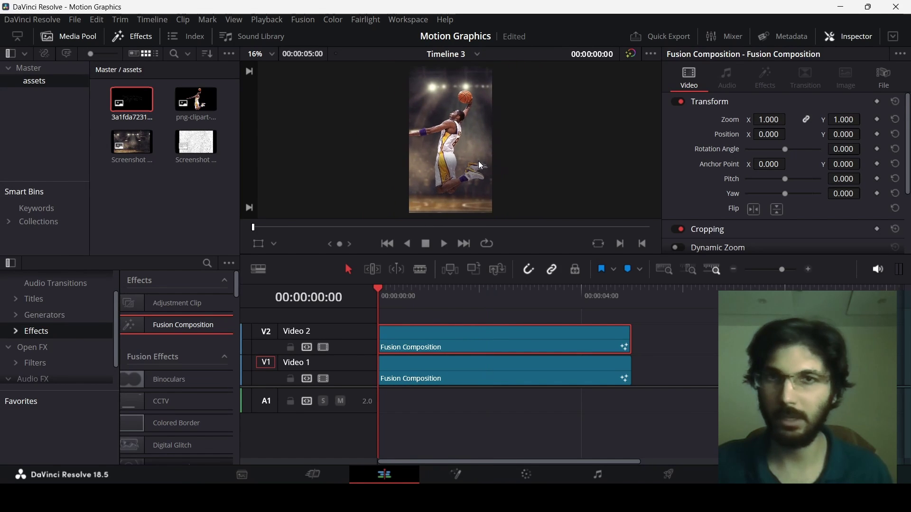
pyautogui.press('space')
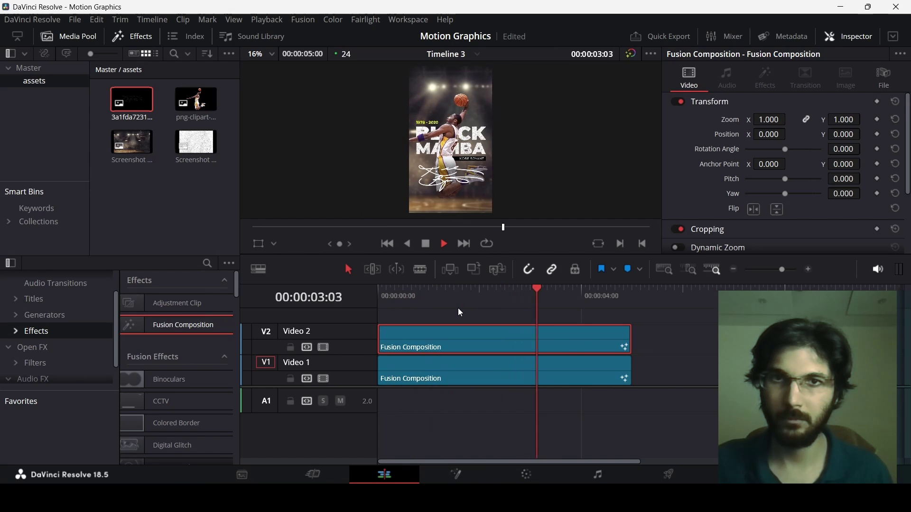
pyautogui.press('space')
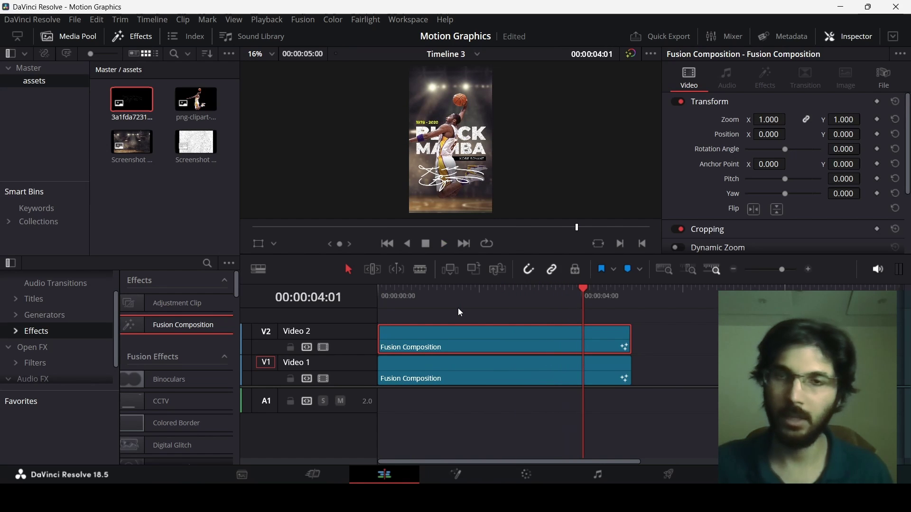